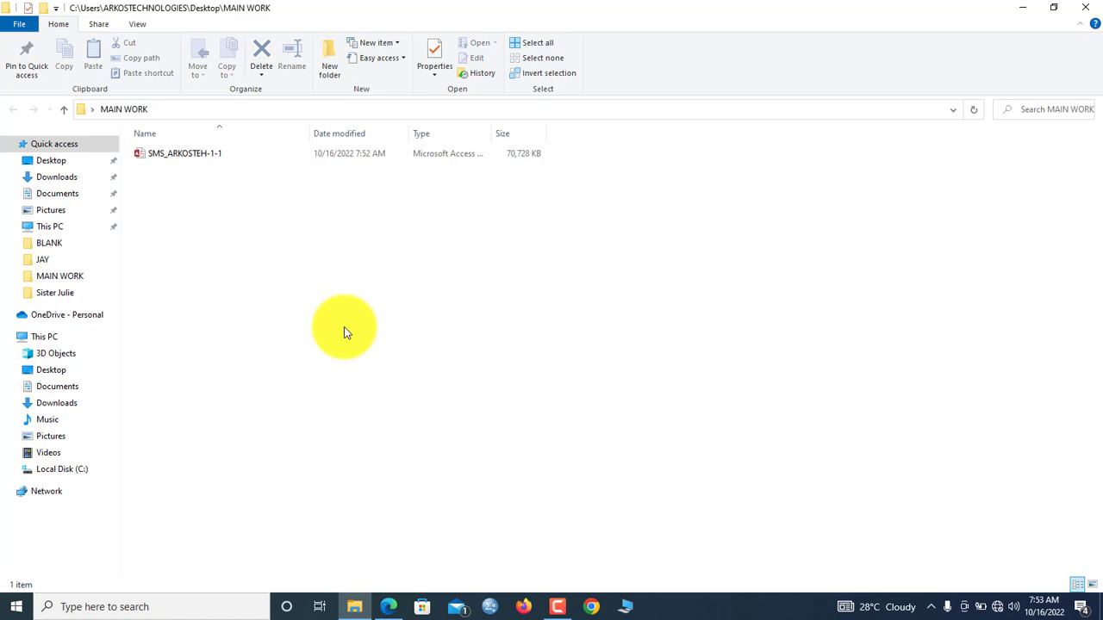
Step: Open the SMS_ARKOSTEH-1-1 database from the MAIN WORK folder in Access
click(226, 156)
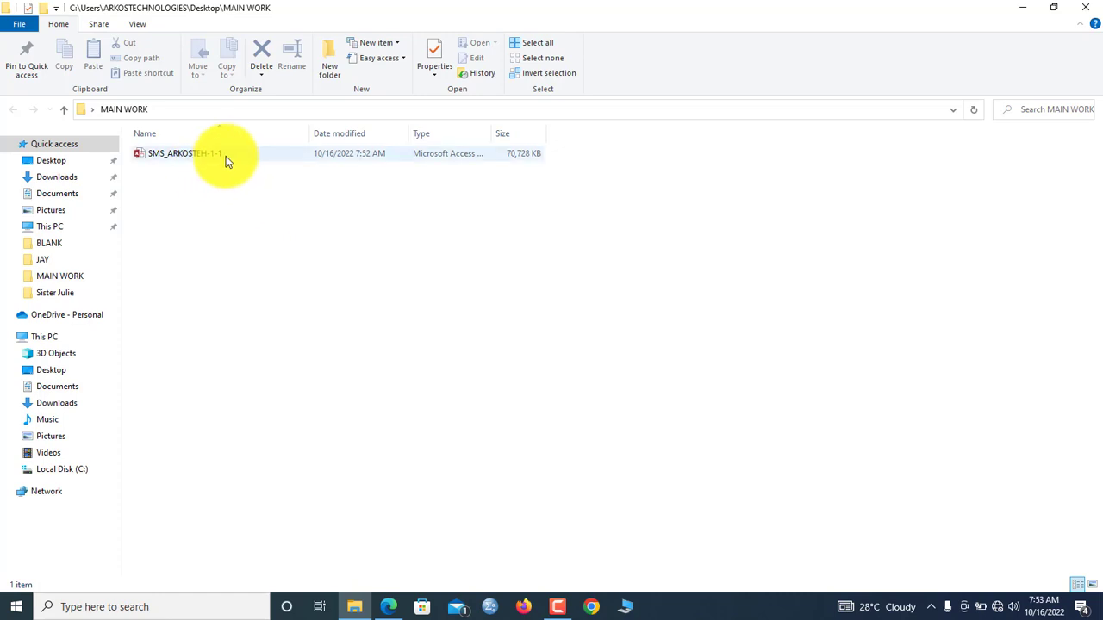
double_click(227, 160)
mouse_move(557, 607)
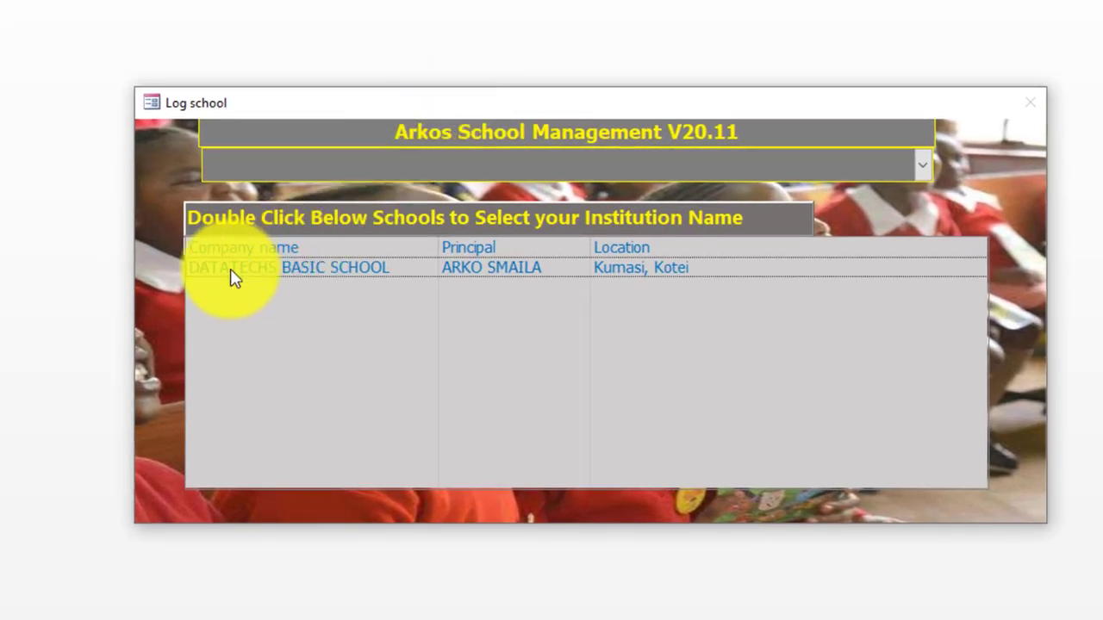
Step: Select DATATECHS BASIC SCHOOL and choose the Administrator login role
double_click(442, 269)
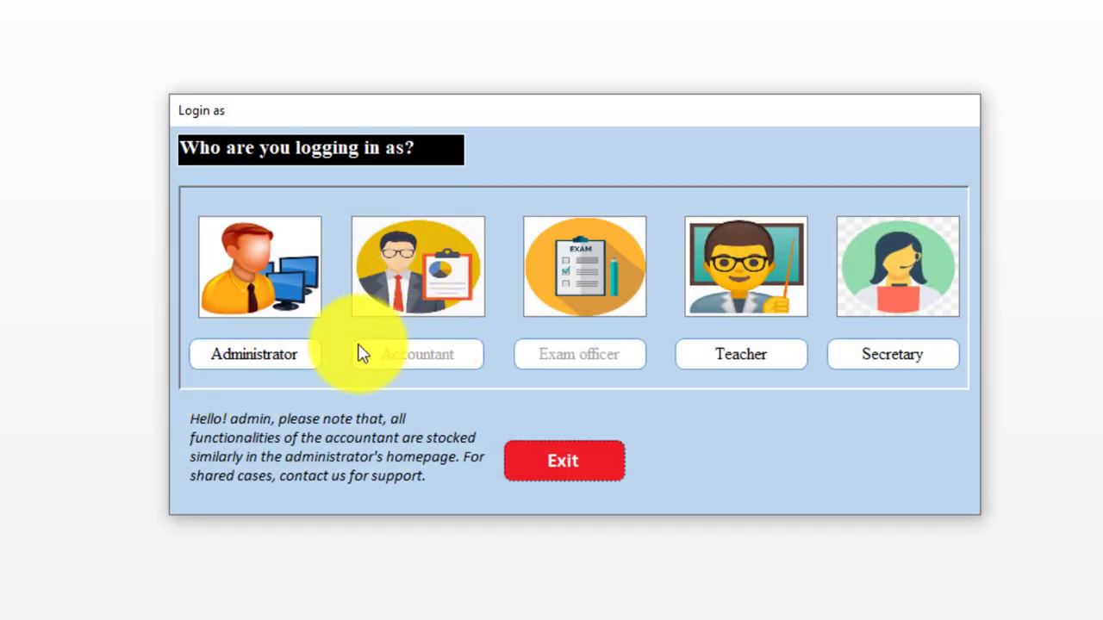
click(271, 353)
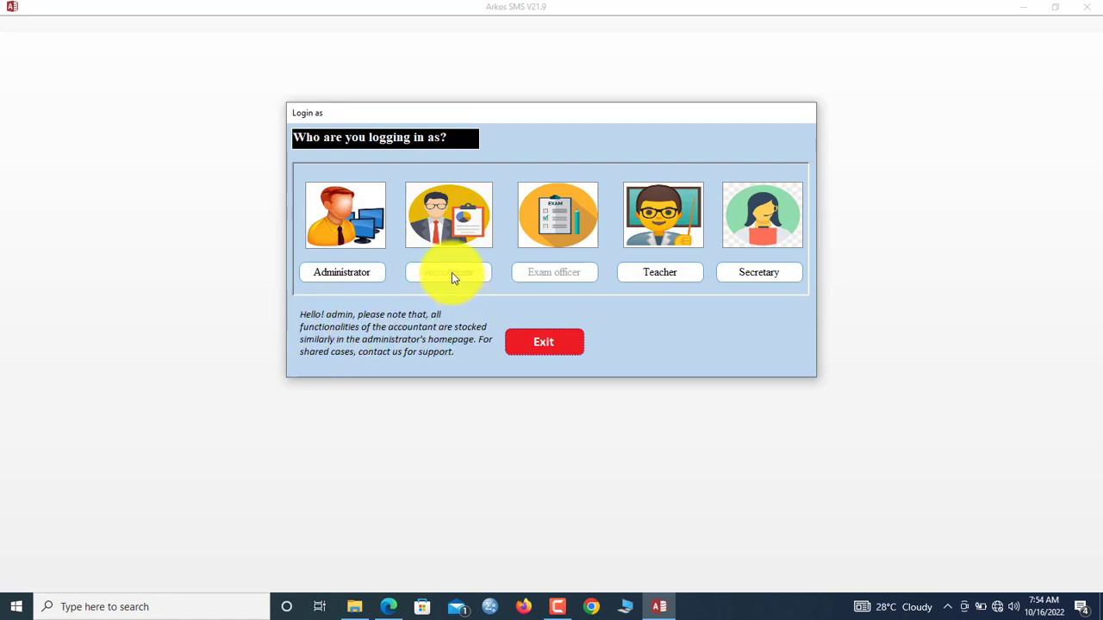
click(347, 274)
click(357, 276)
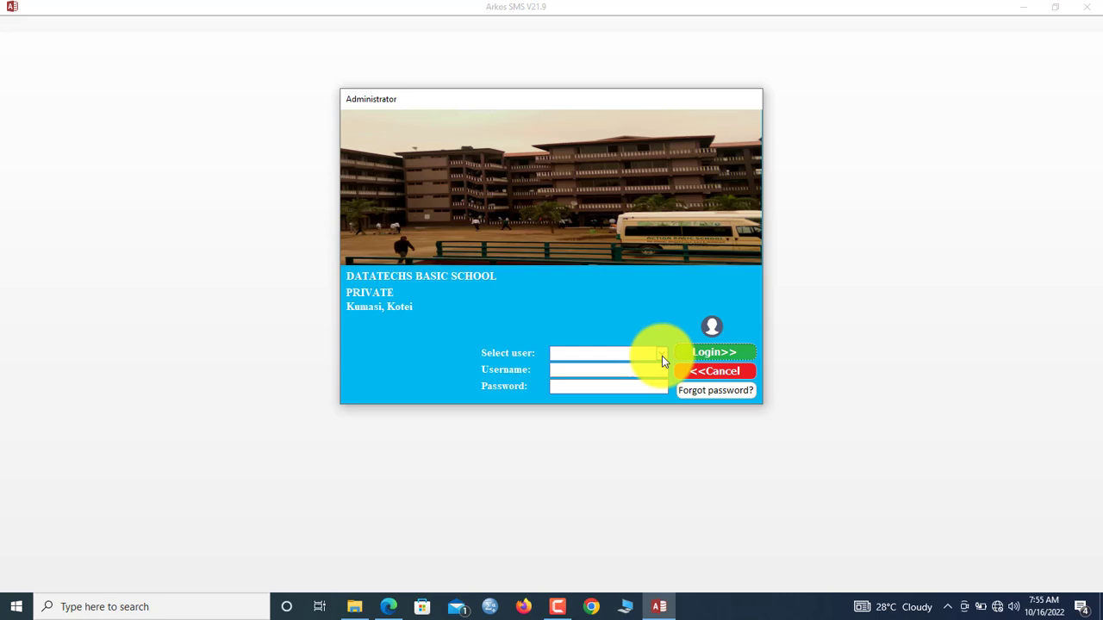
Step: Glance at the Select user list, then start recovery for a forgotten password
click(661, 352)
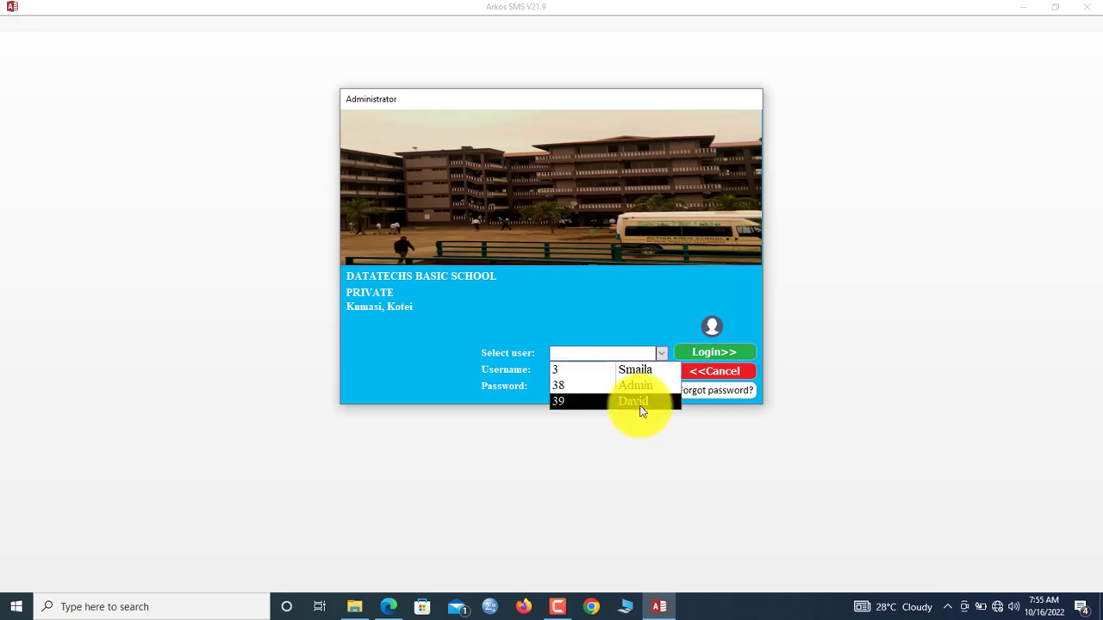
click(596, 338)
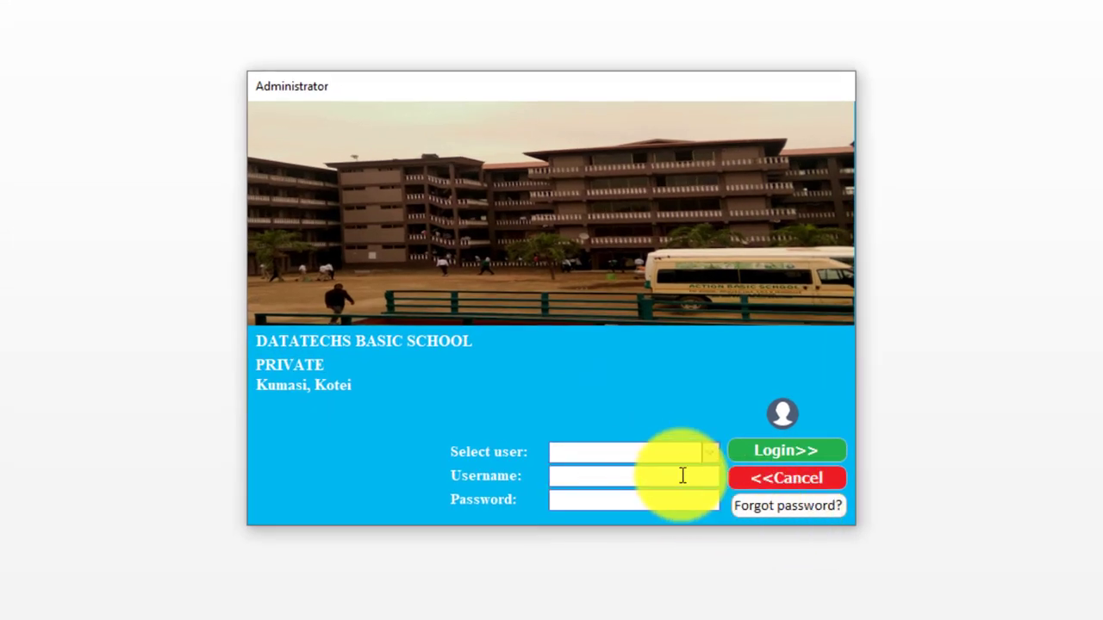
click(761, 508)
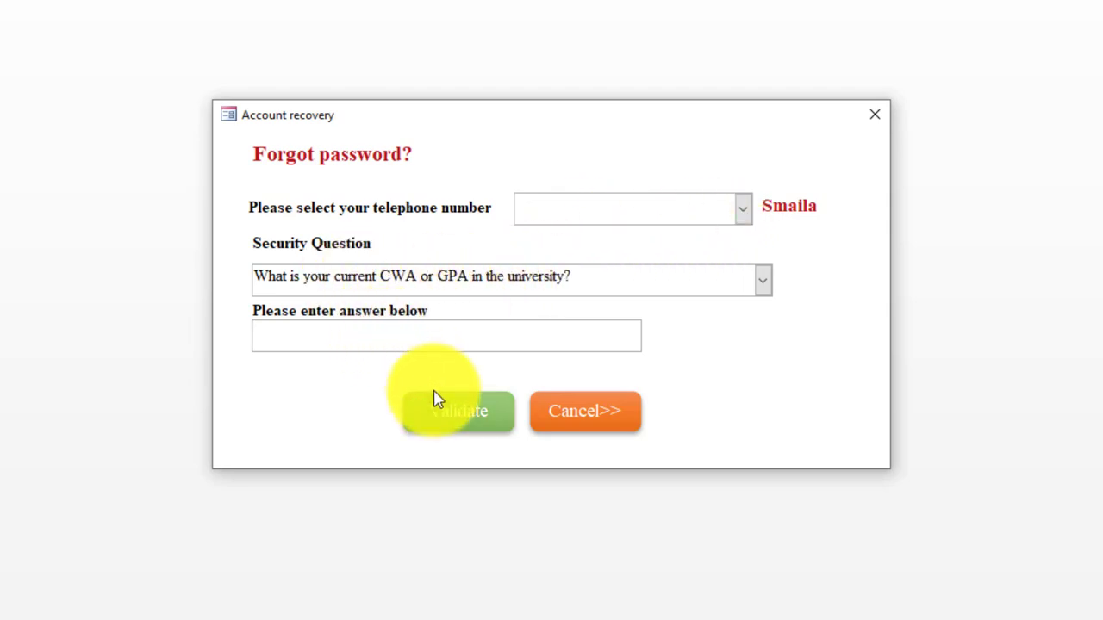
Step: Validate recovery with the second telephone number and an entered security answer
click(457, 411)
click(696, 448)
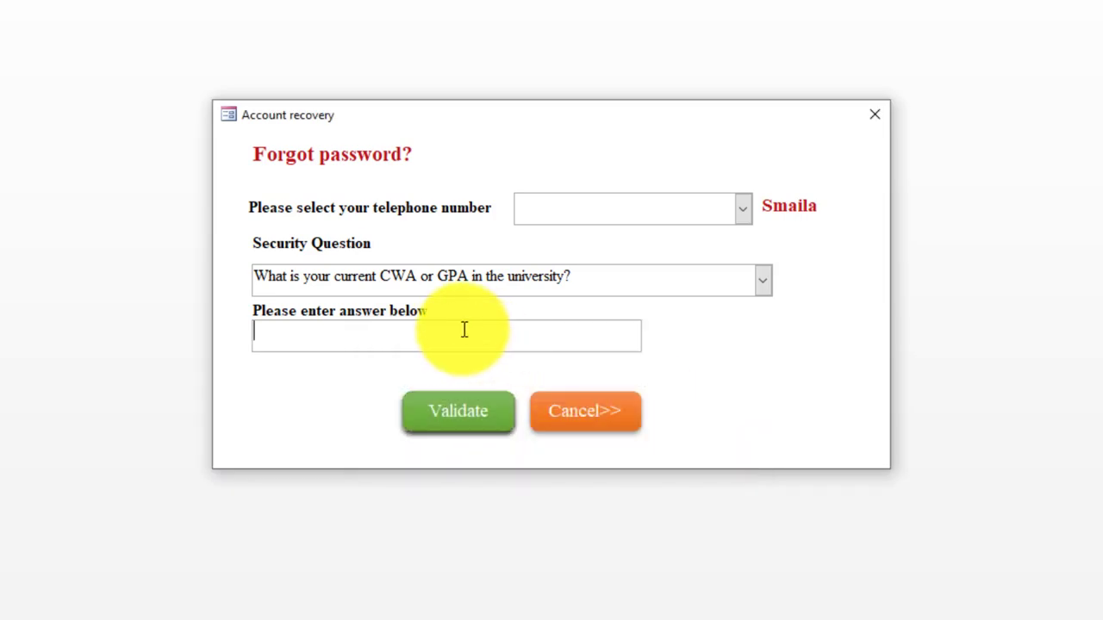
click(741, 207)
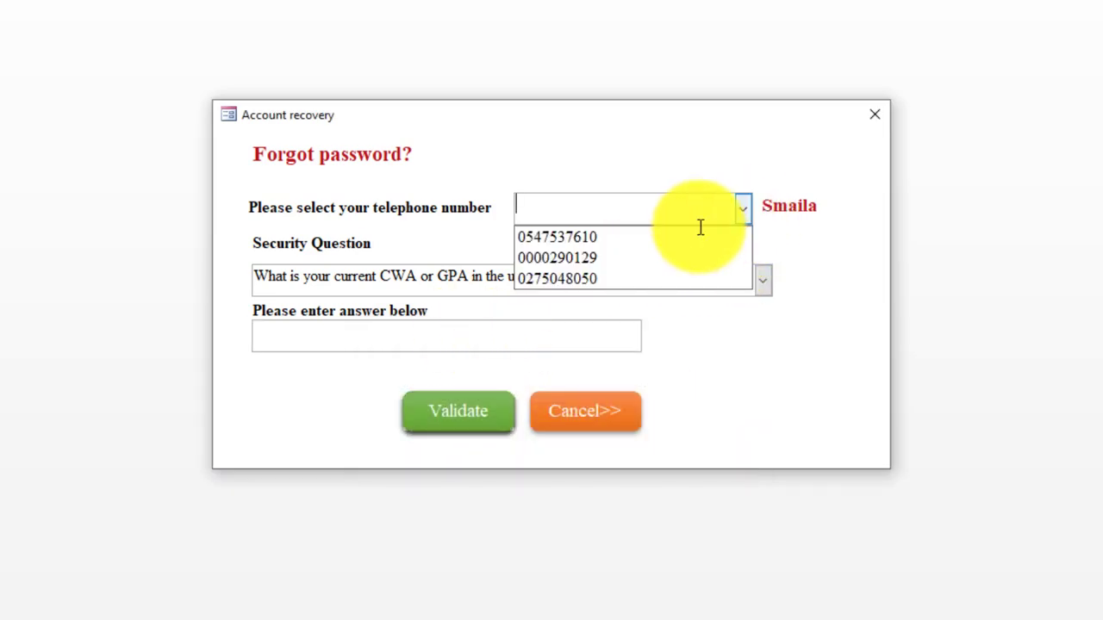
click(603, 257)
click(456, 332)
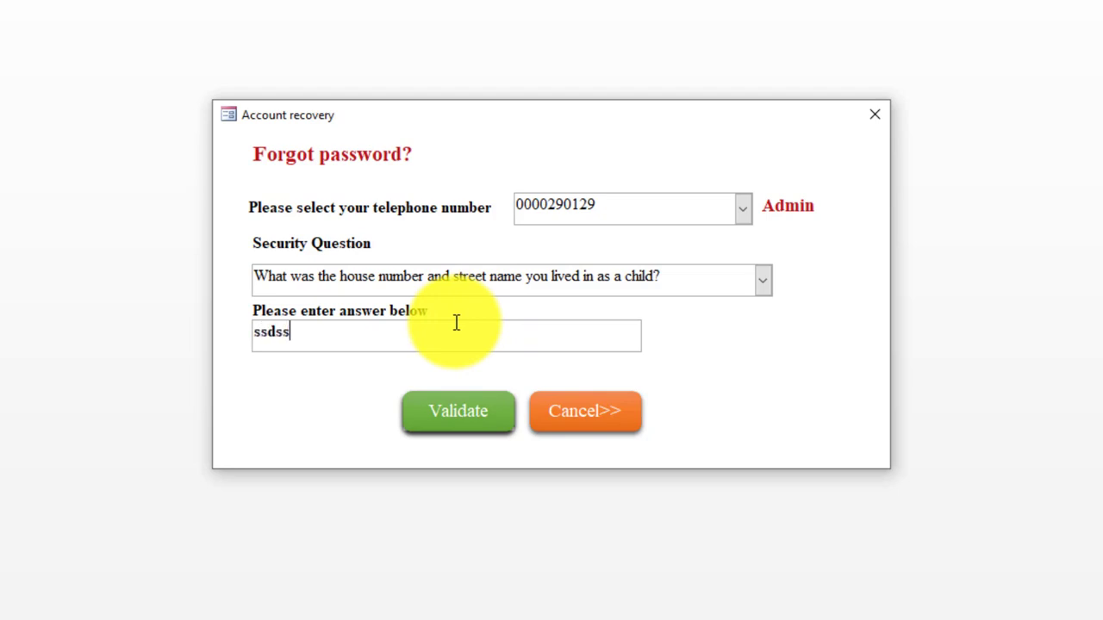
click(482, 405)
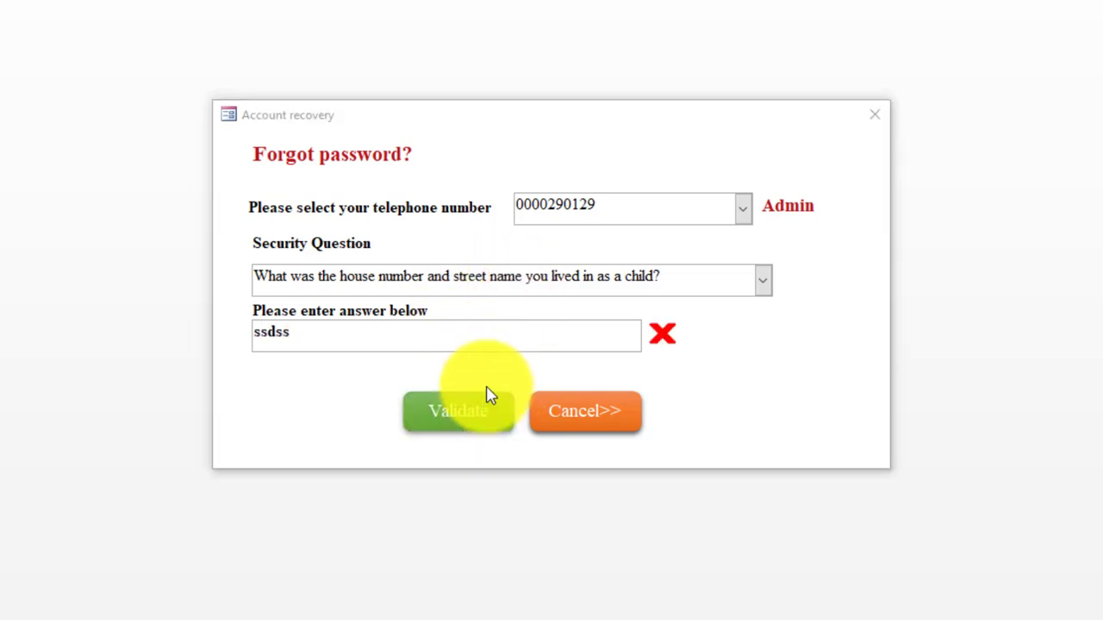
Step: Dismiss the Incorrect answer message and reposition the account recovery form
drag(594, 344, 595, 409)
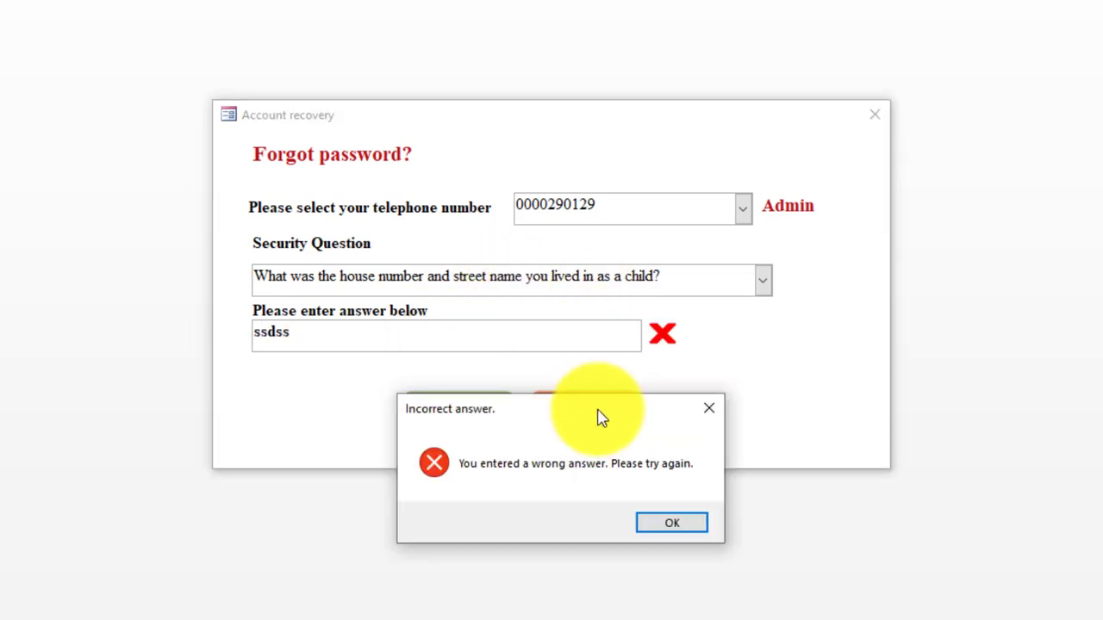
click(672, 525)
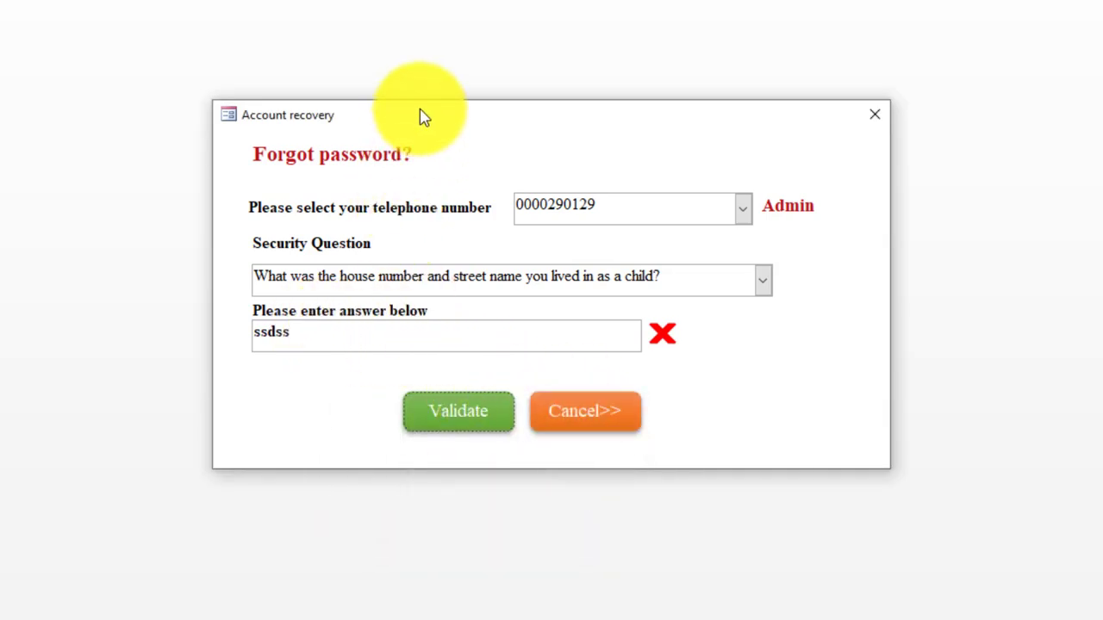
drag(422, 117, 398, 113)
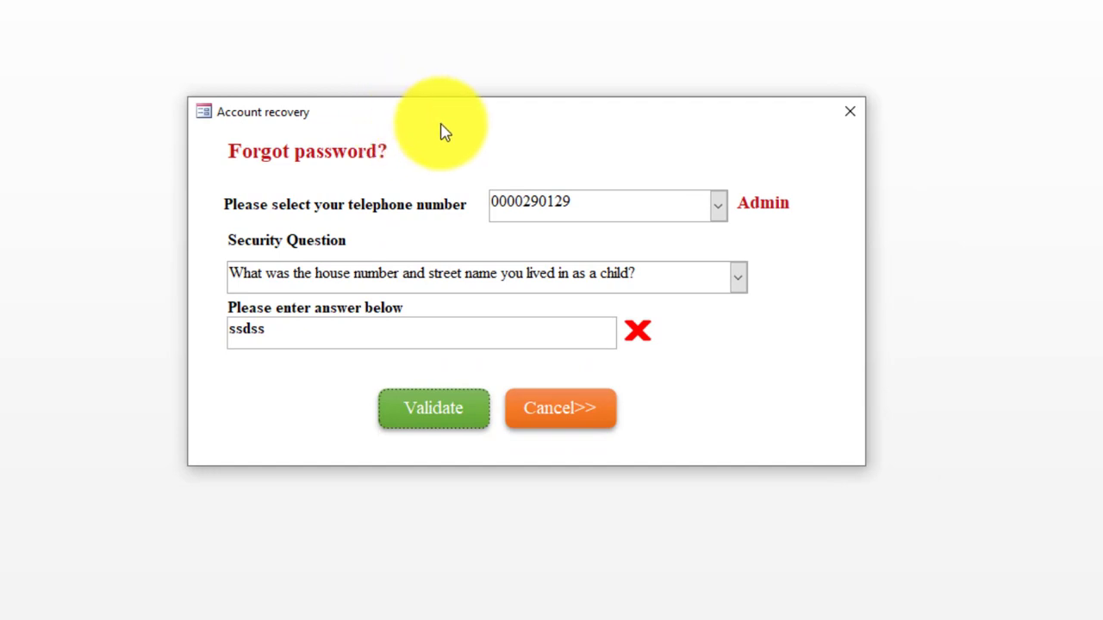
drag(577, 128, 603, 112)
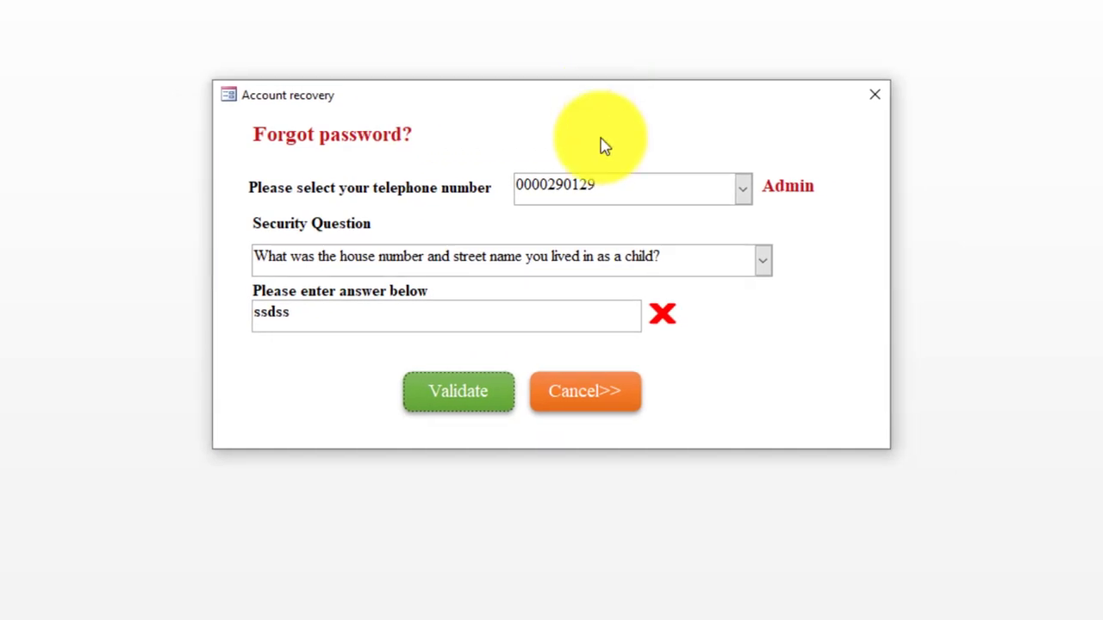
Step: Cancel recovery, log in as user 3 and acknowledge the Login Successful message
click(603, 395)
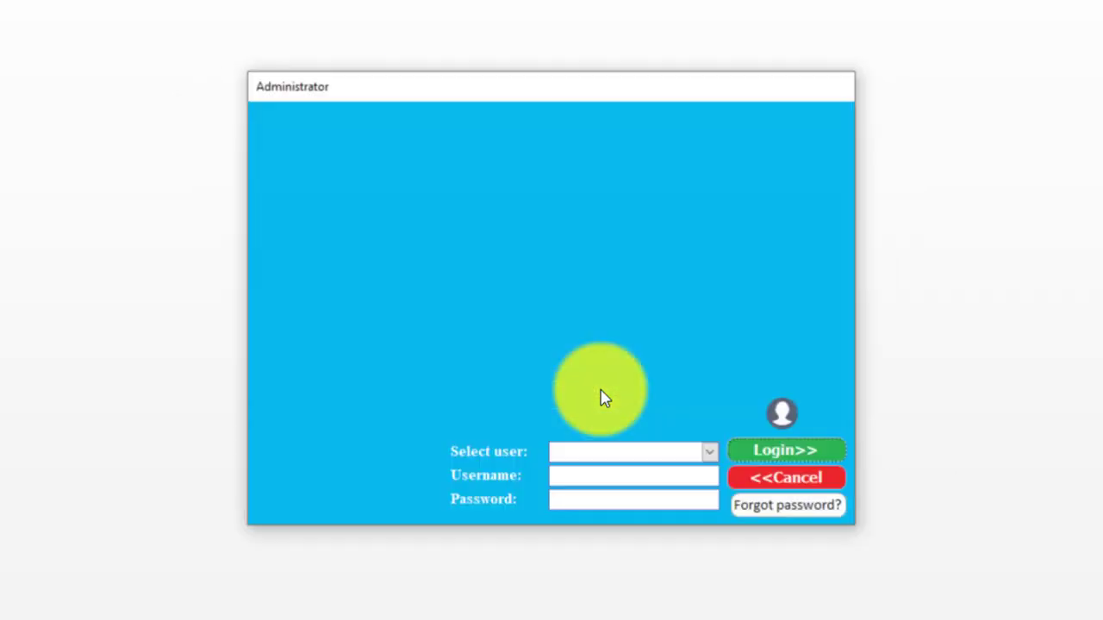
click(709, 451)
click(672, 476)
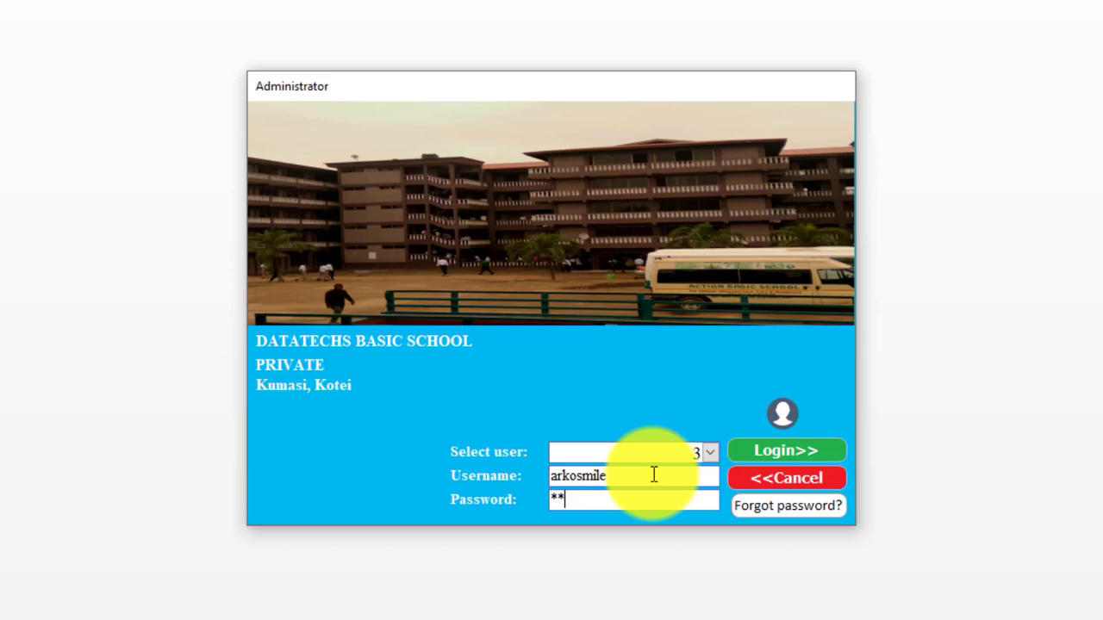
click(786, 450)
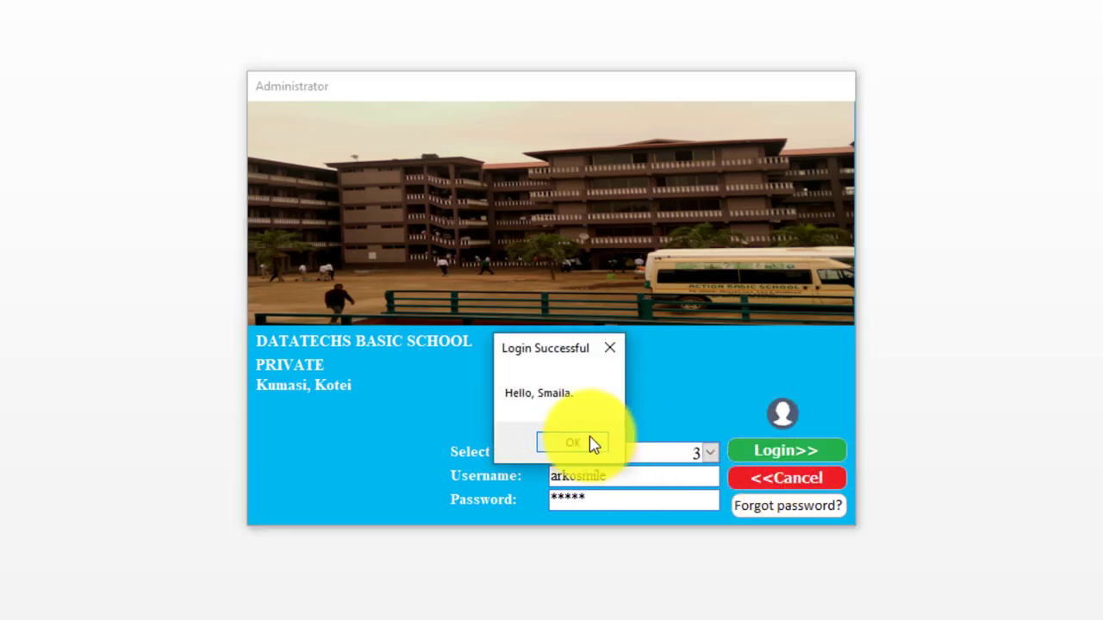
click(593, 443)
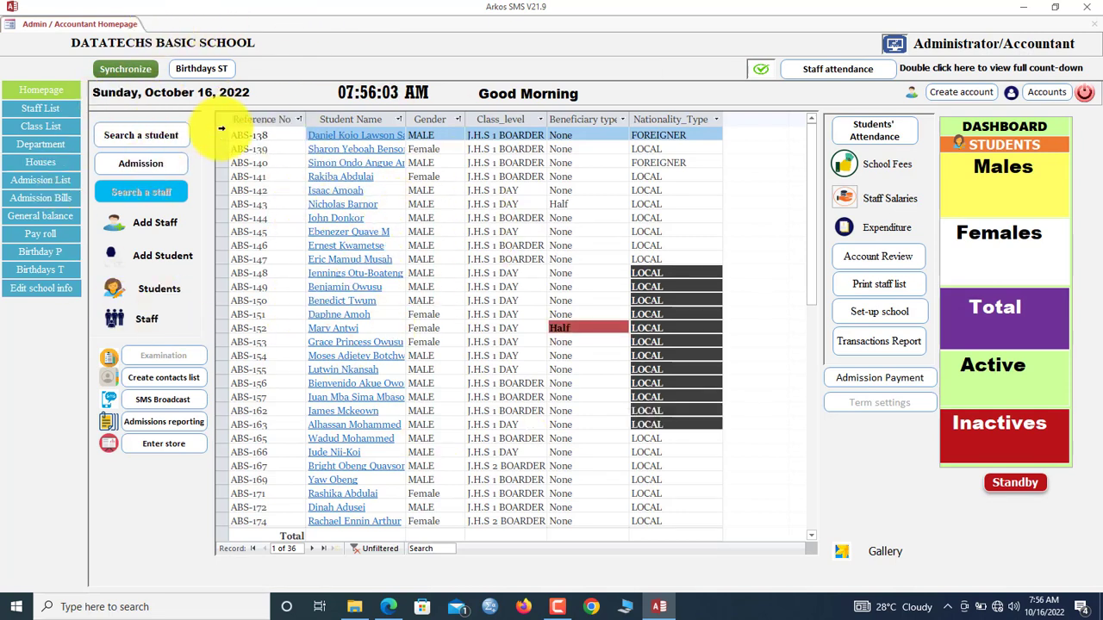
Step: Autofit the Student Name column and open the full Dashboard count-down window
double_click(409, 119)
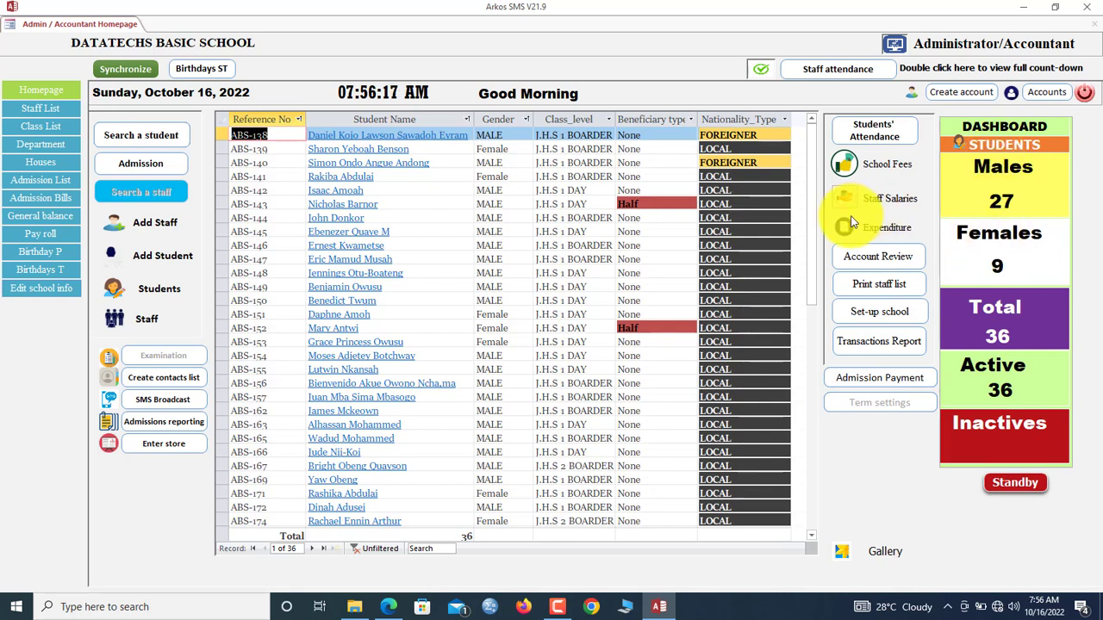
double_click(957, 68)
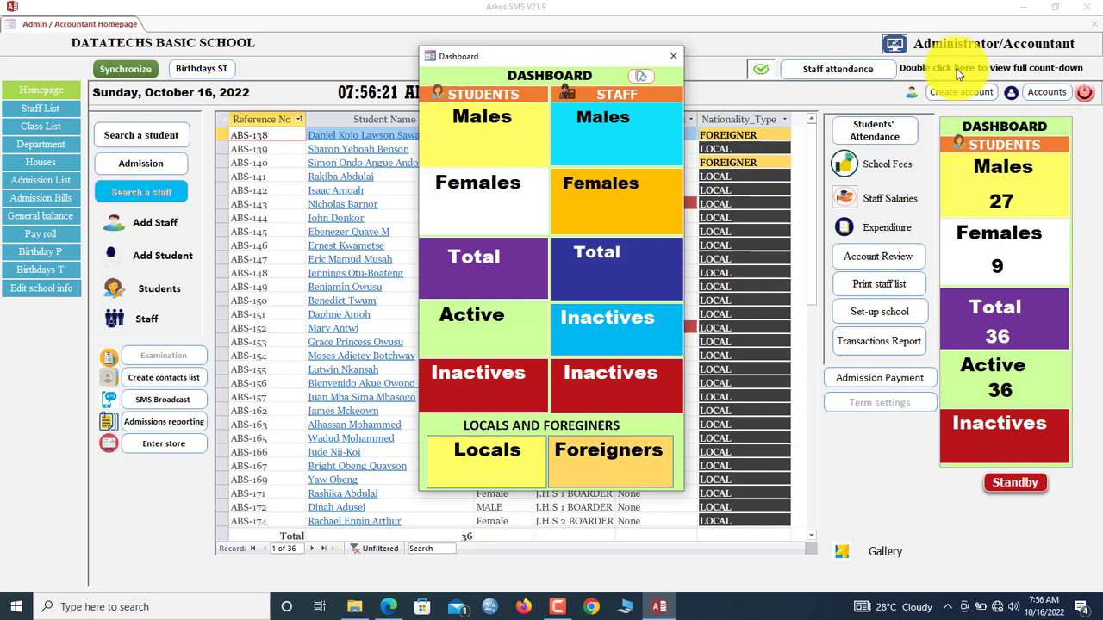
drag(517, 56, 493, 84)
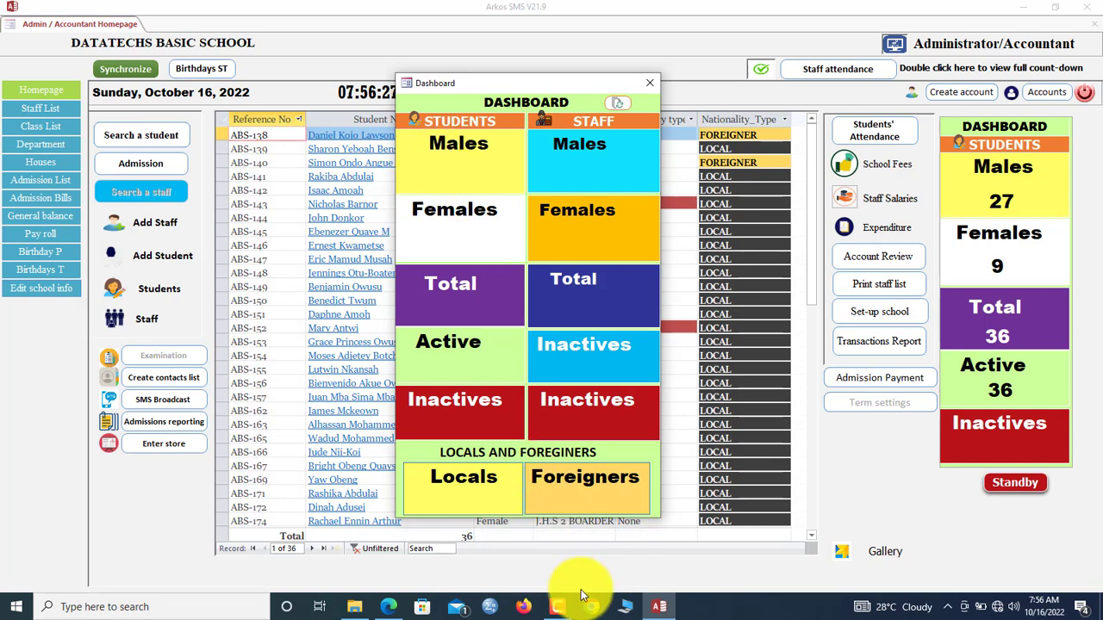
Step: Trigger and unlock the standby screen, then close the Dashboard window
right_click(559, 607)
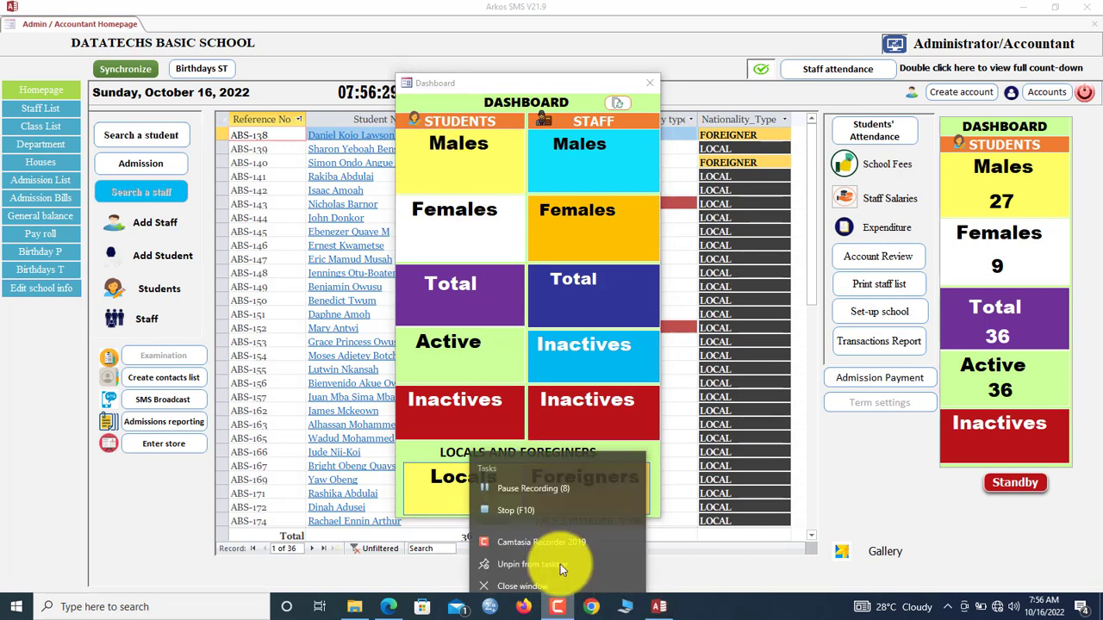
click(541, 481)
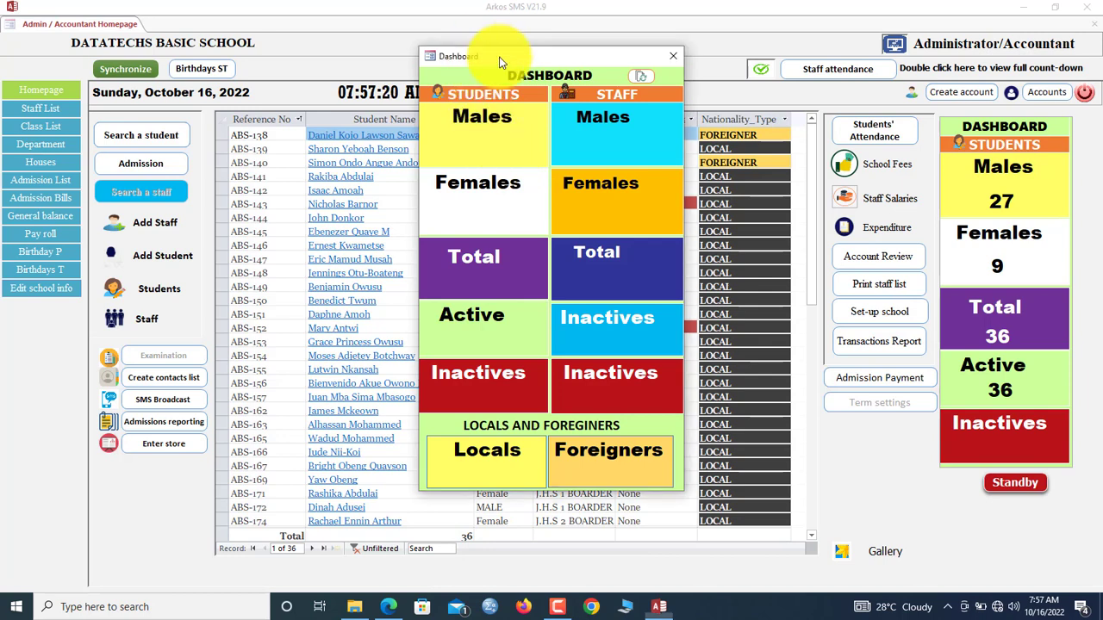
drag(479, 54, 489, 56)
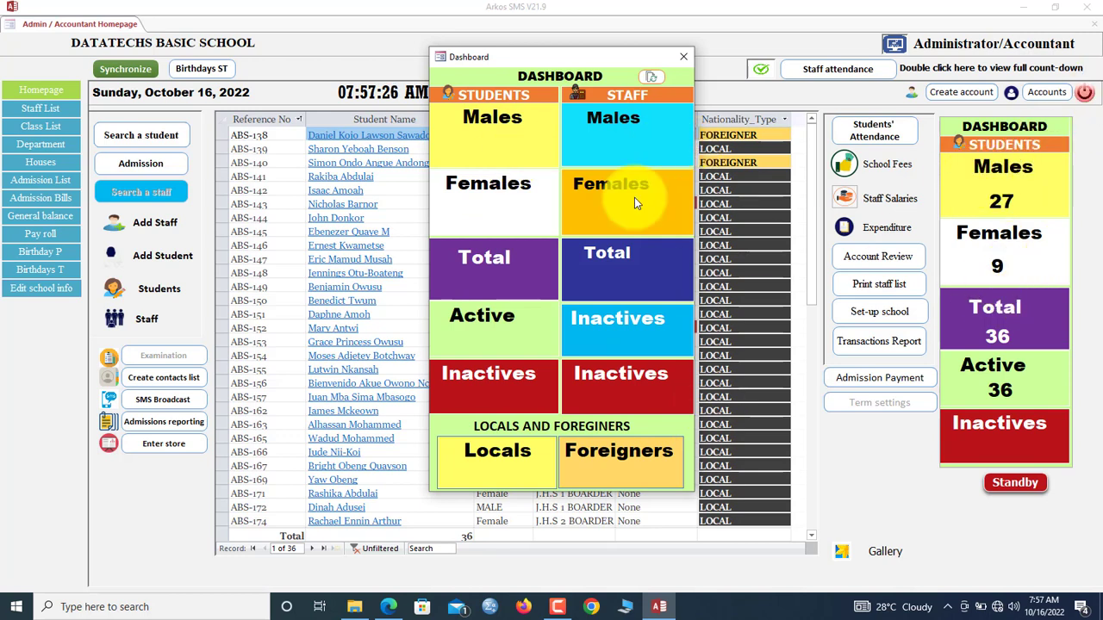
click(683, 56)
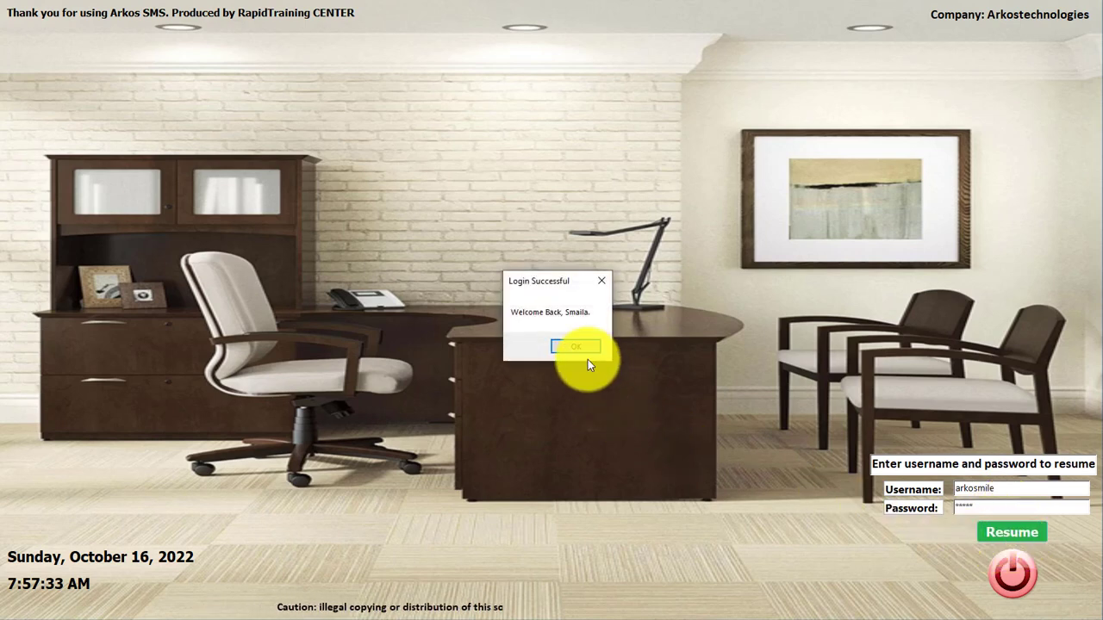
click(573, 346)
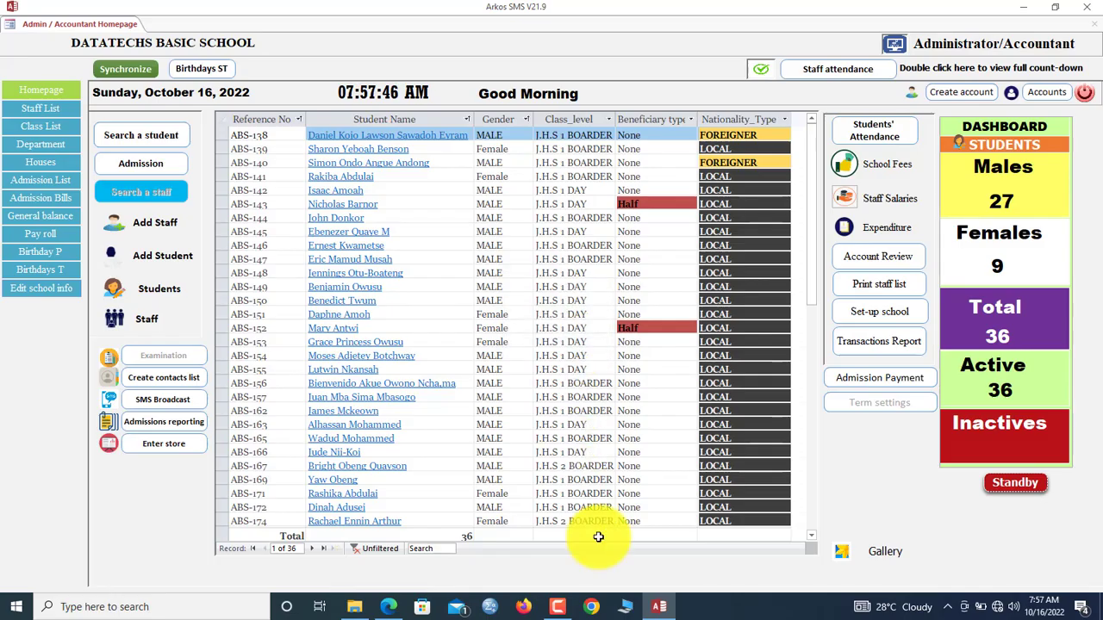
click(558, 607)
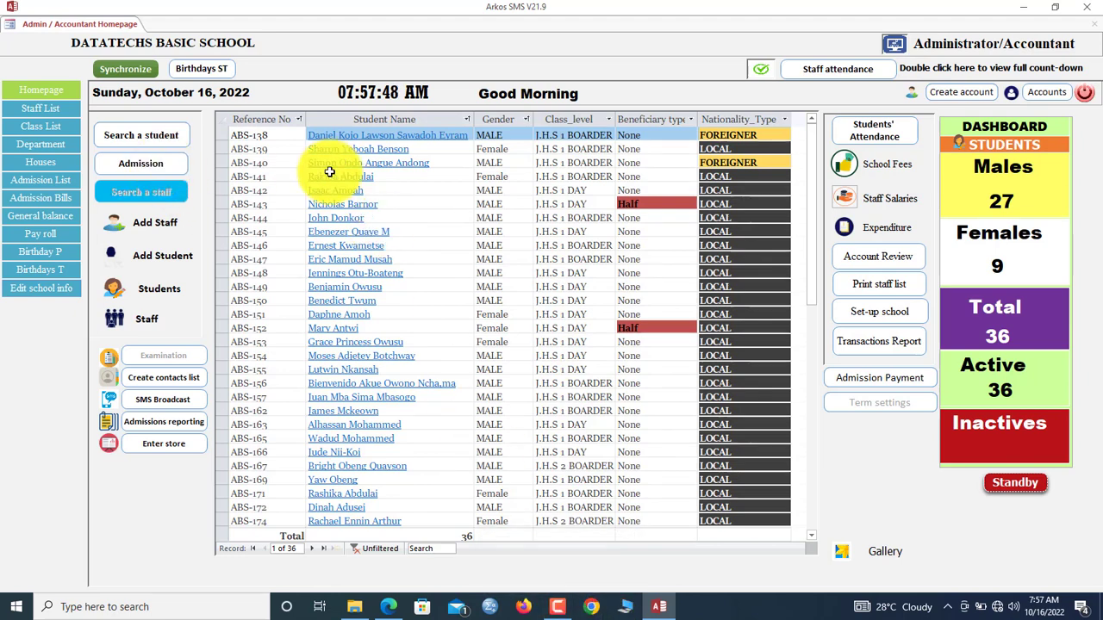
click(332, 181)
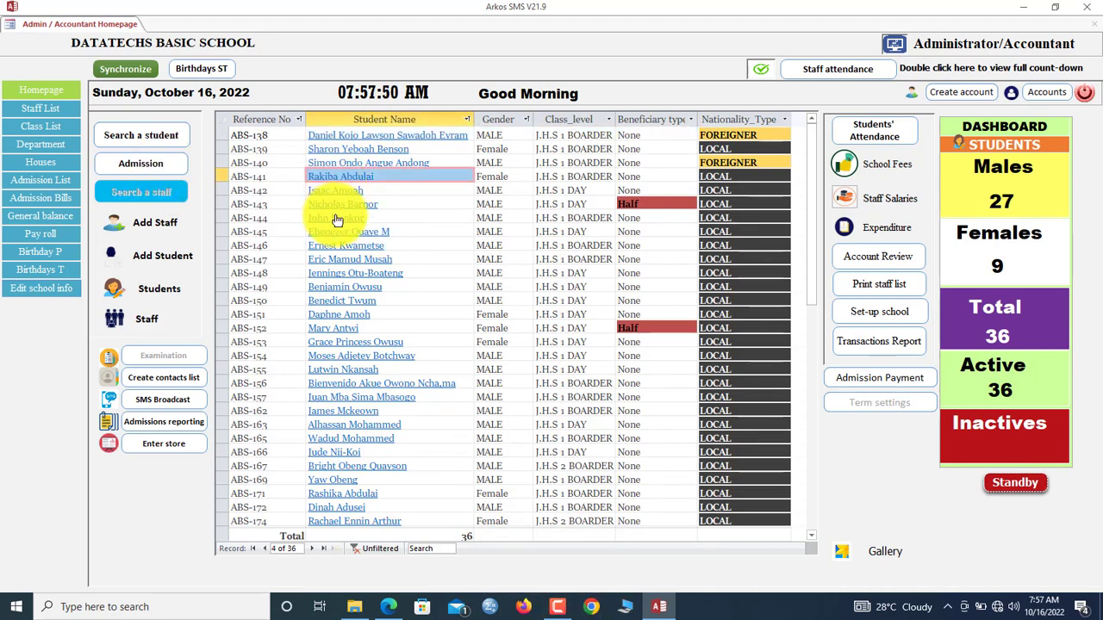
click(331, 329)
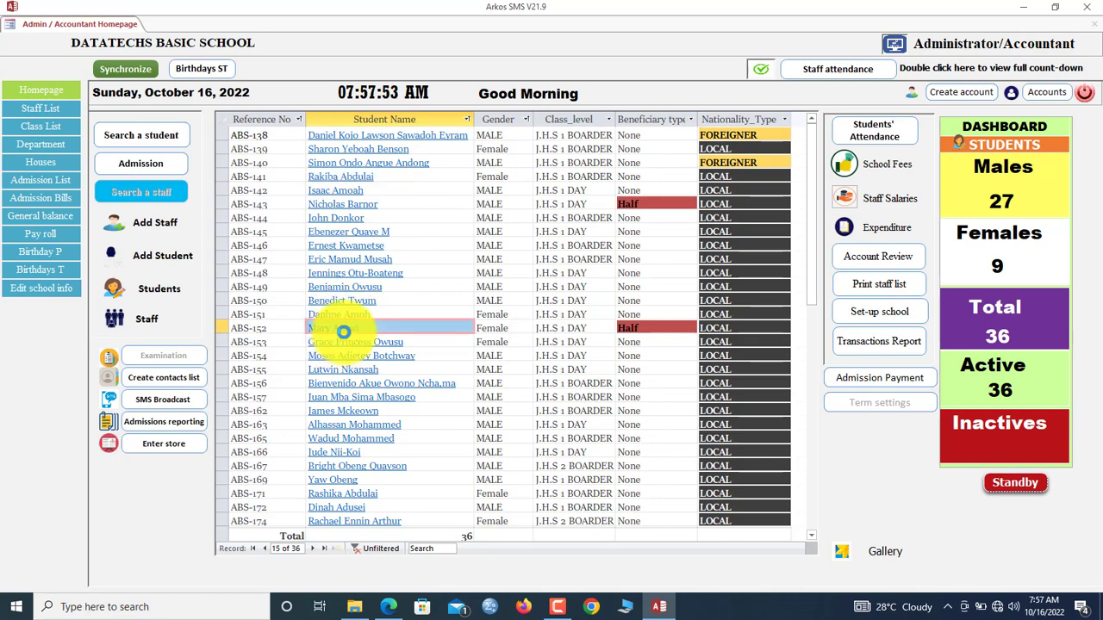
double_click(343, 331)
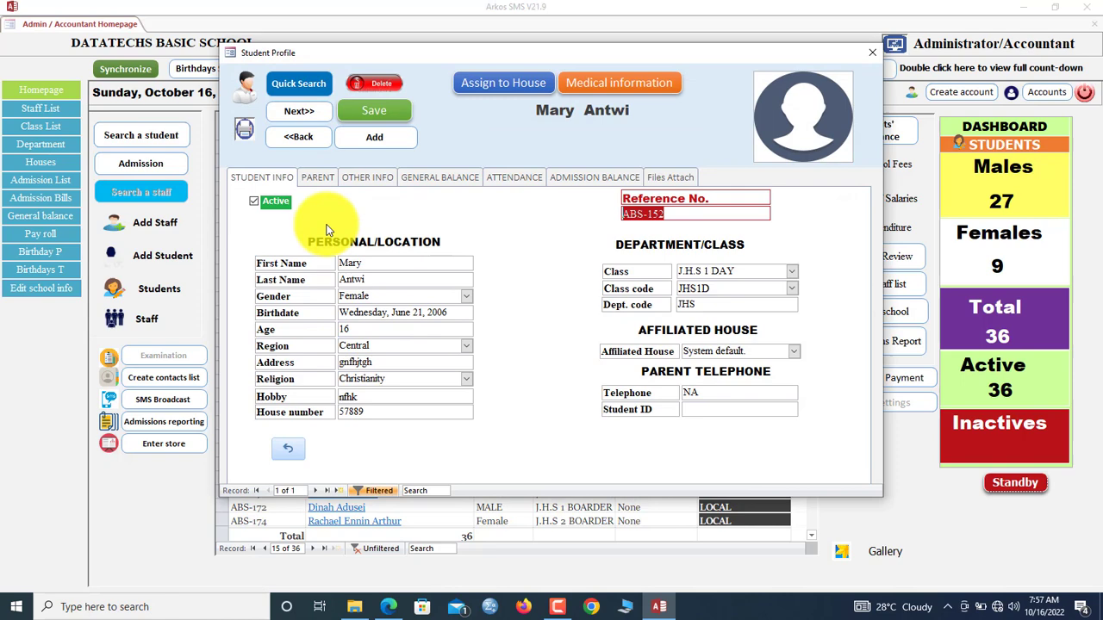
Step: Review her parent details, other info, 1,020.00 general balance and attendance tabs
click(316, 178)
click(380, 181)
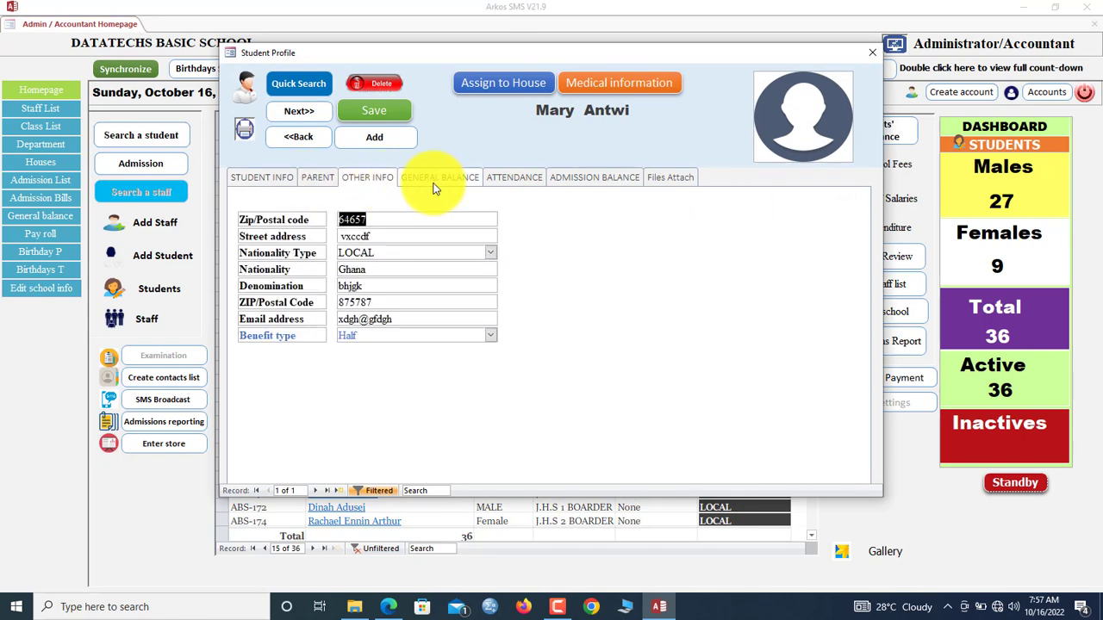
click(439, 178)
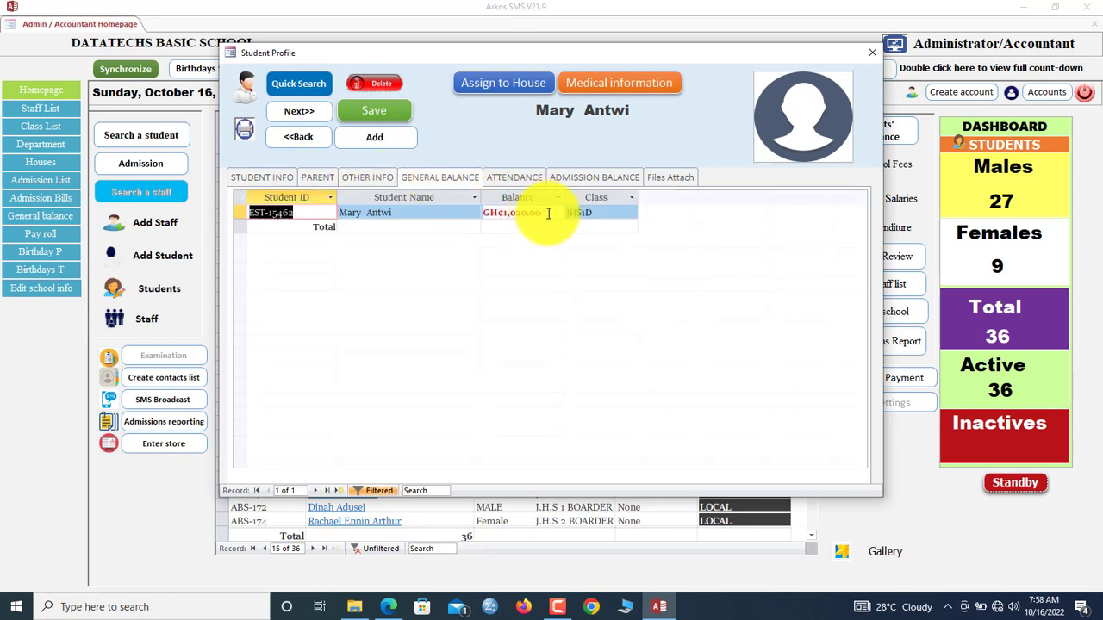
click(517, 212)
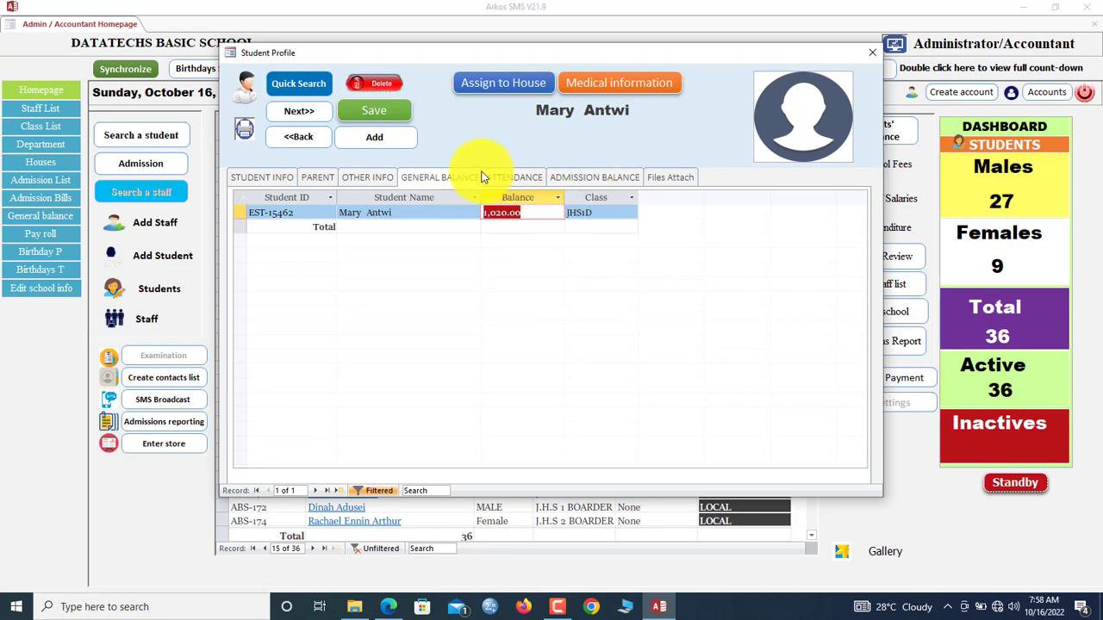
click(513, 177)
click(262, 177)
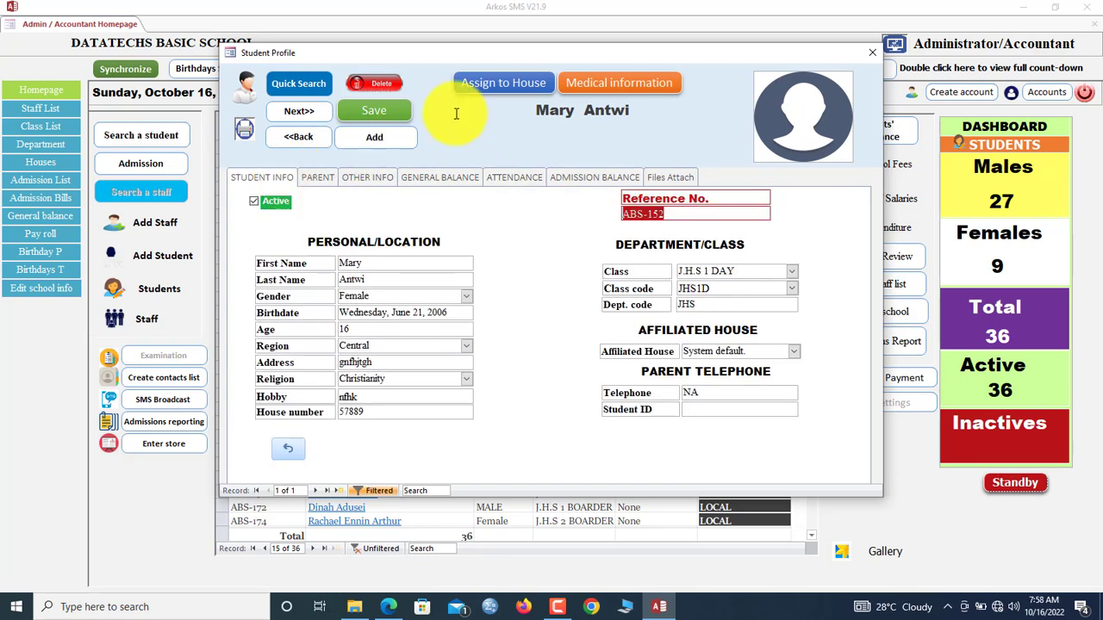
Step: Check her Assign to House form and close it again
click(505, 87)
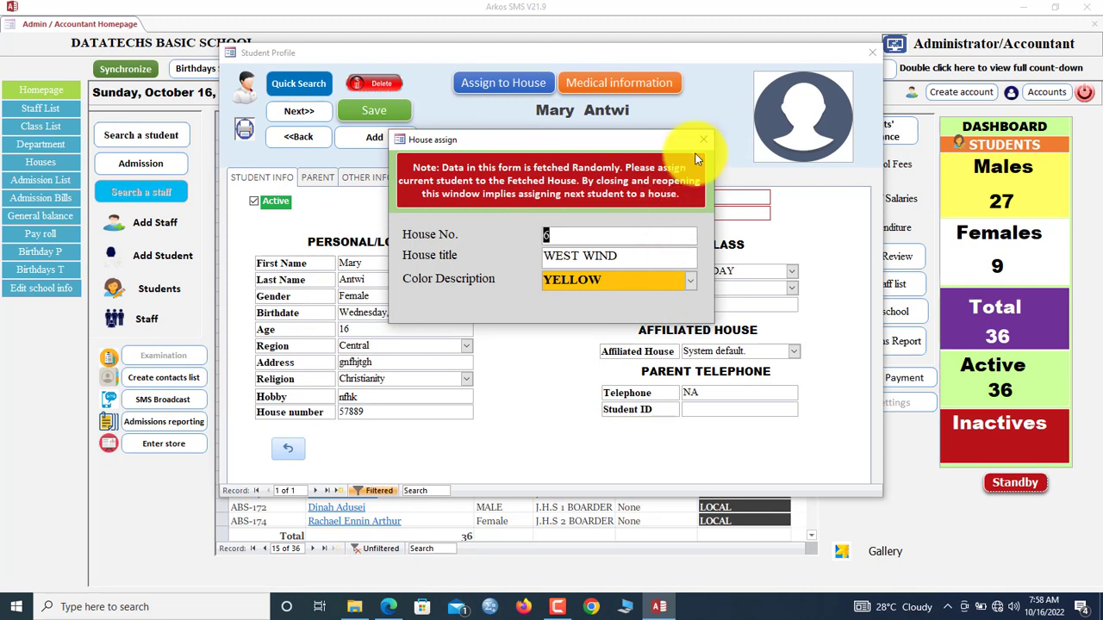
click(704, 142)
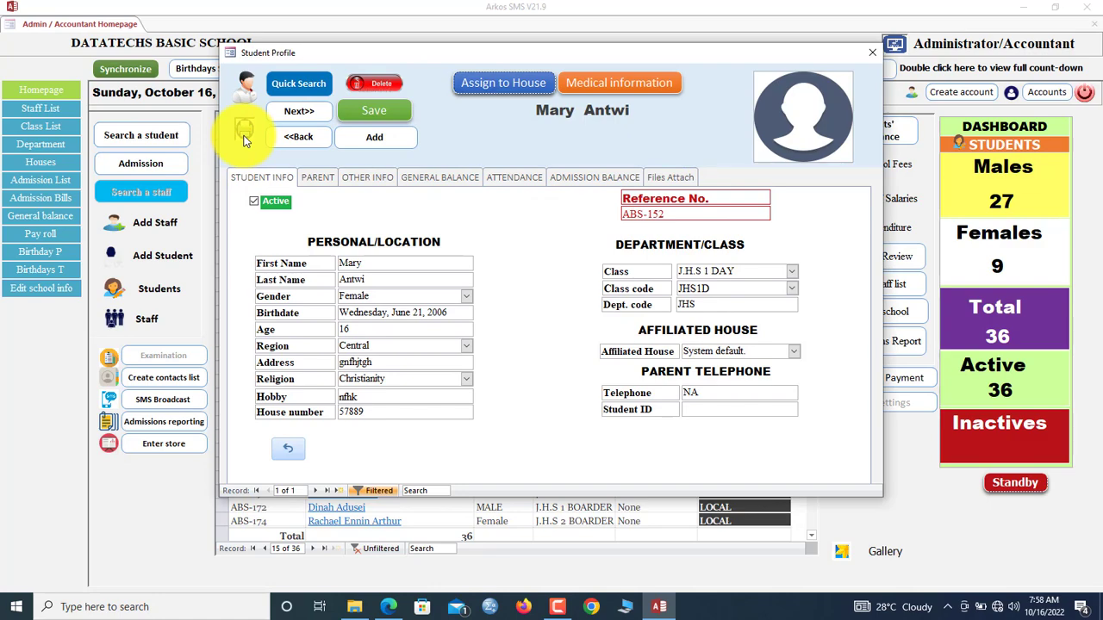
click(245, 138)
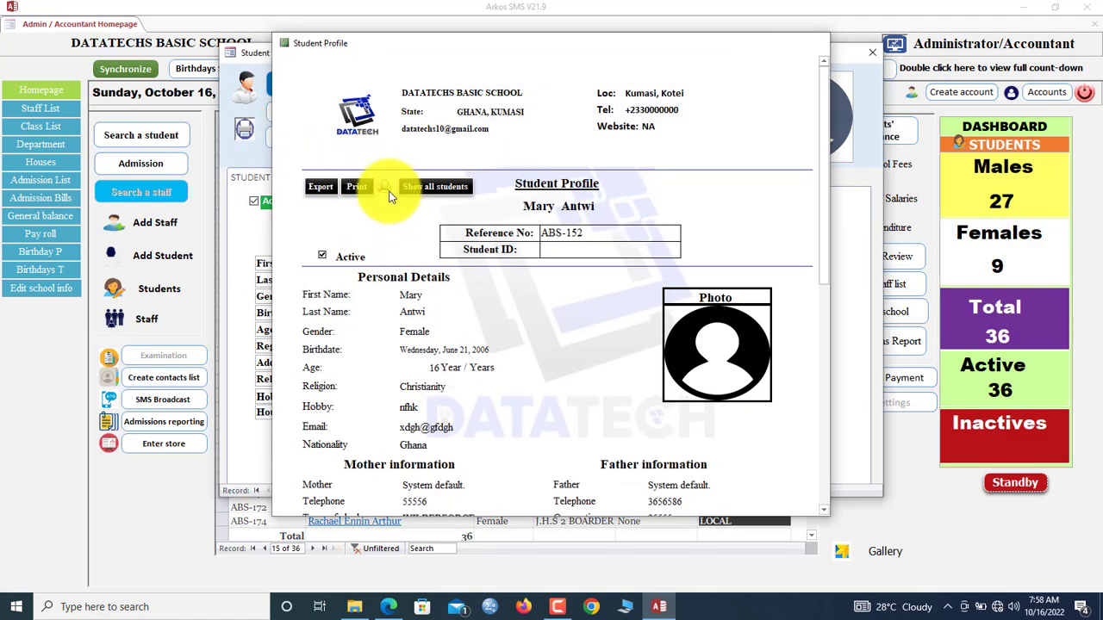
click(362, 187)
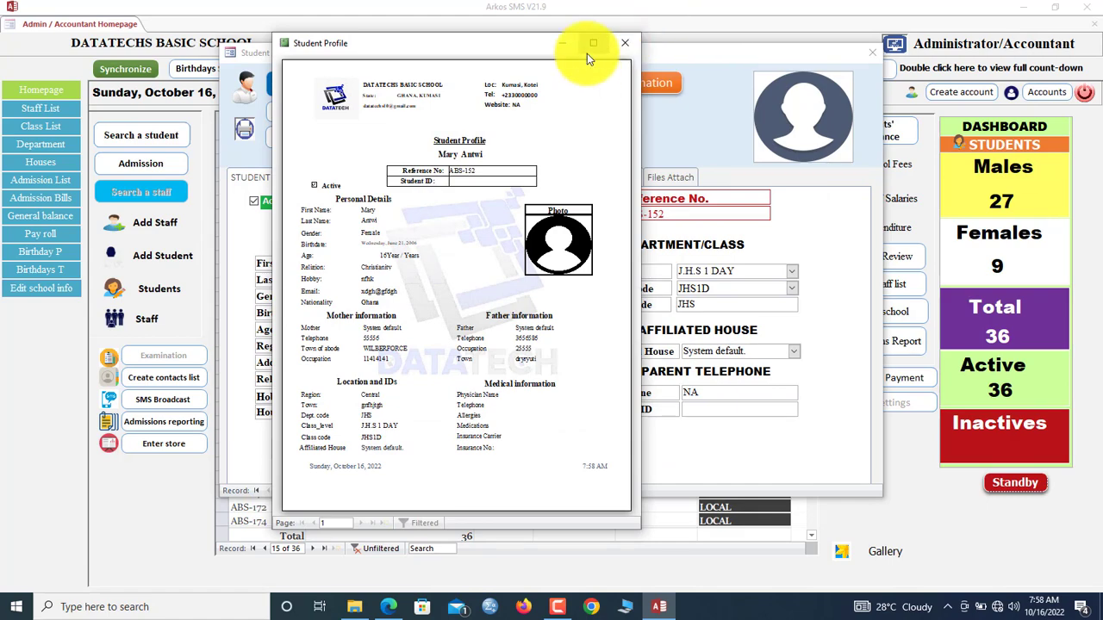
click(592, 43)
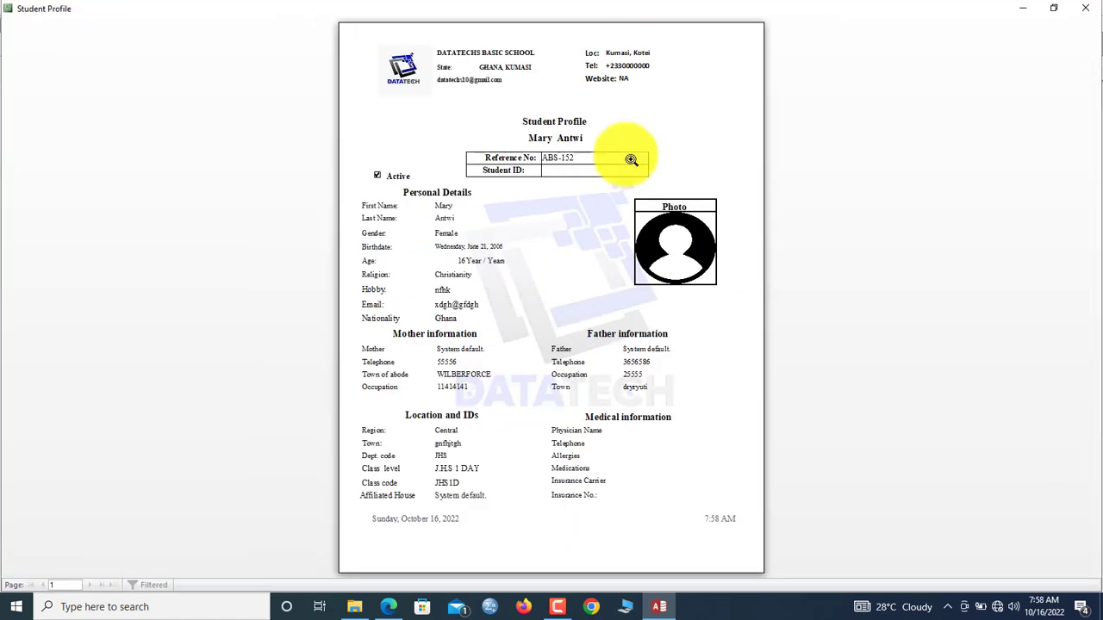
click(1085, 8)
Step: Reopen the profile report for all students and bring up the Export format choices
click(246, 131)
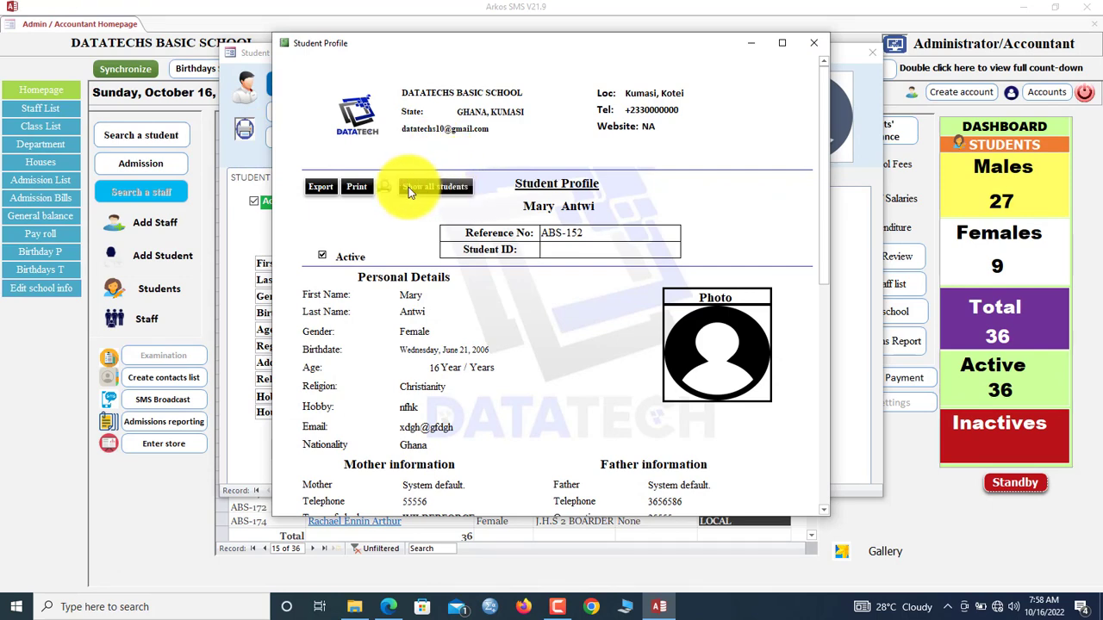
click(427, 187)
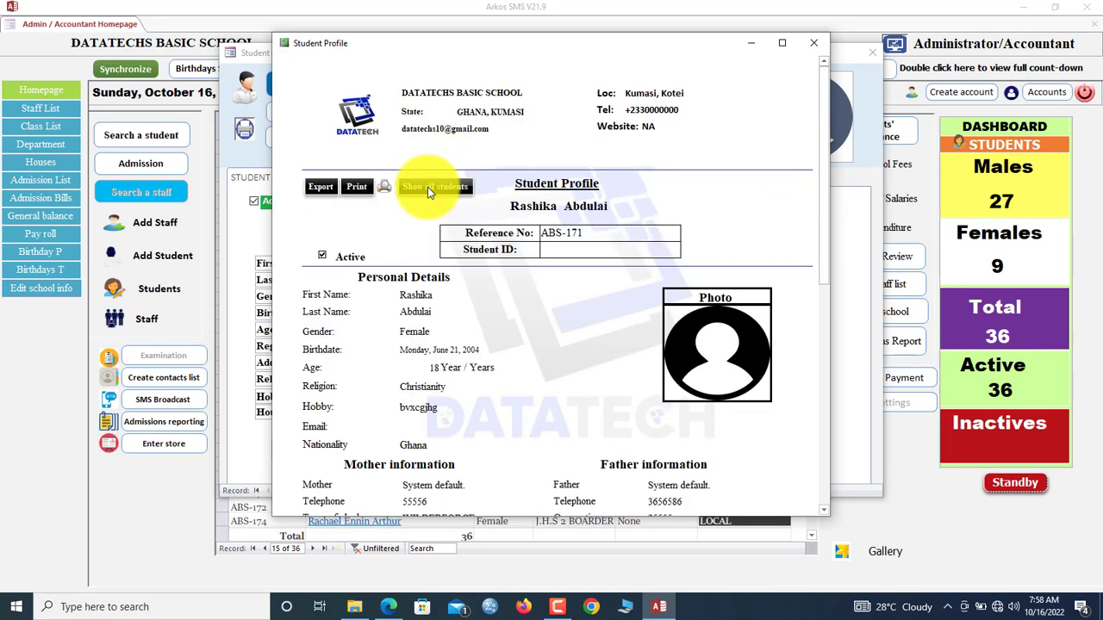
mouse_move(824, 91)
mouse_down()
mouse_move(832, 416)
mouse_move(824, 323)
mouse_up()
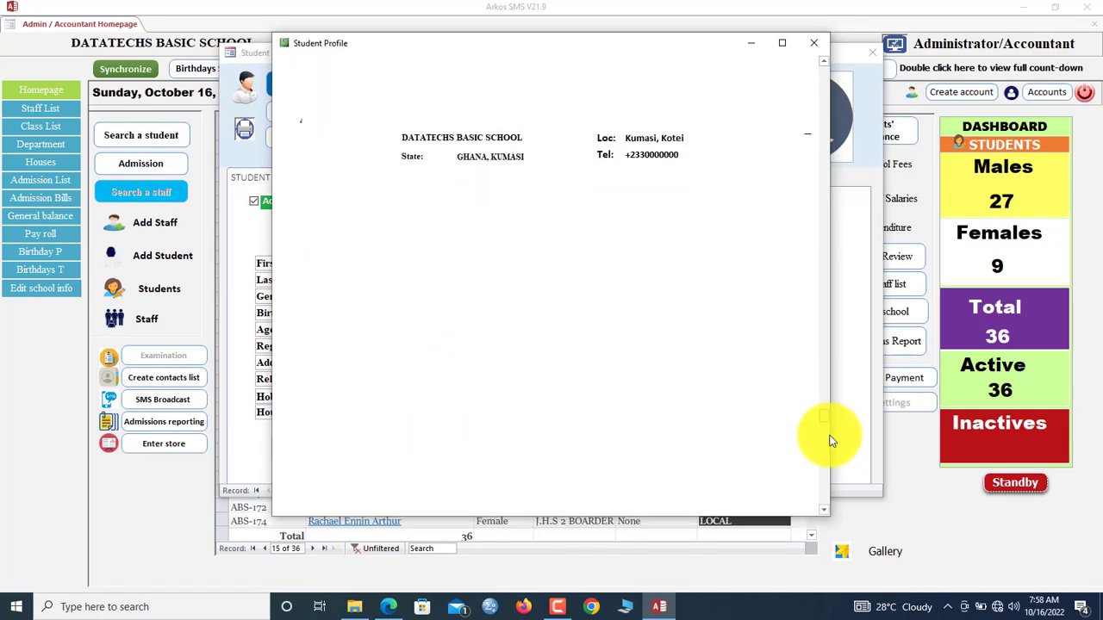
scroll(799, 181, up, 5)
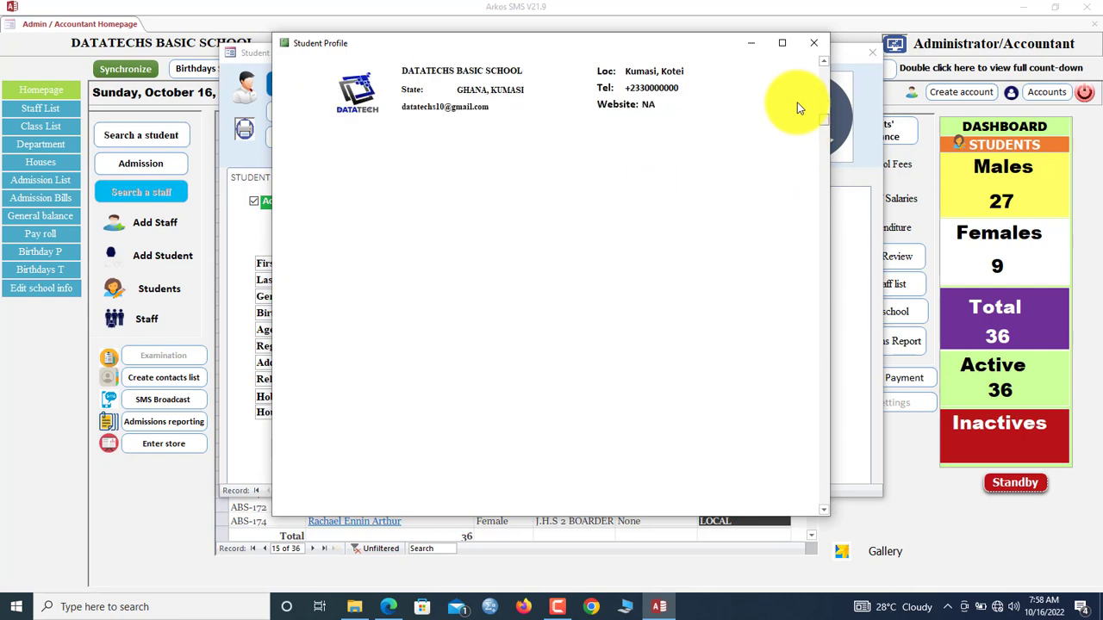
scroll(800, 129, up, 5)
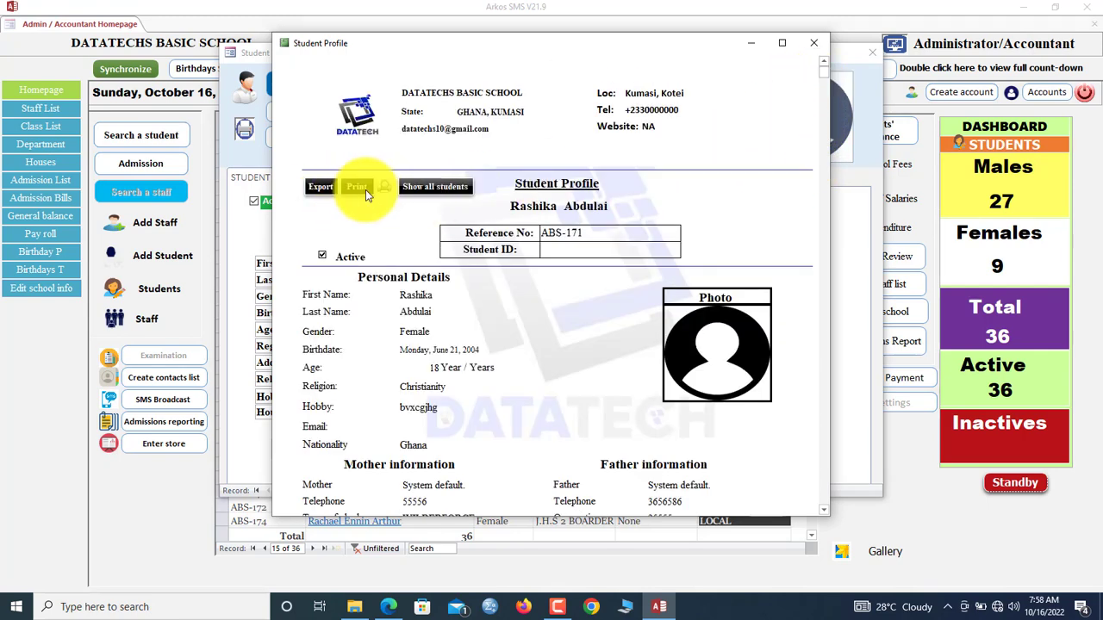
click(321, 187)
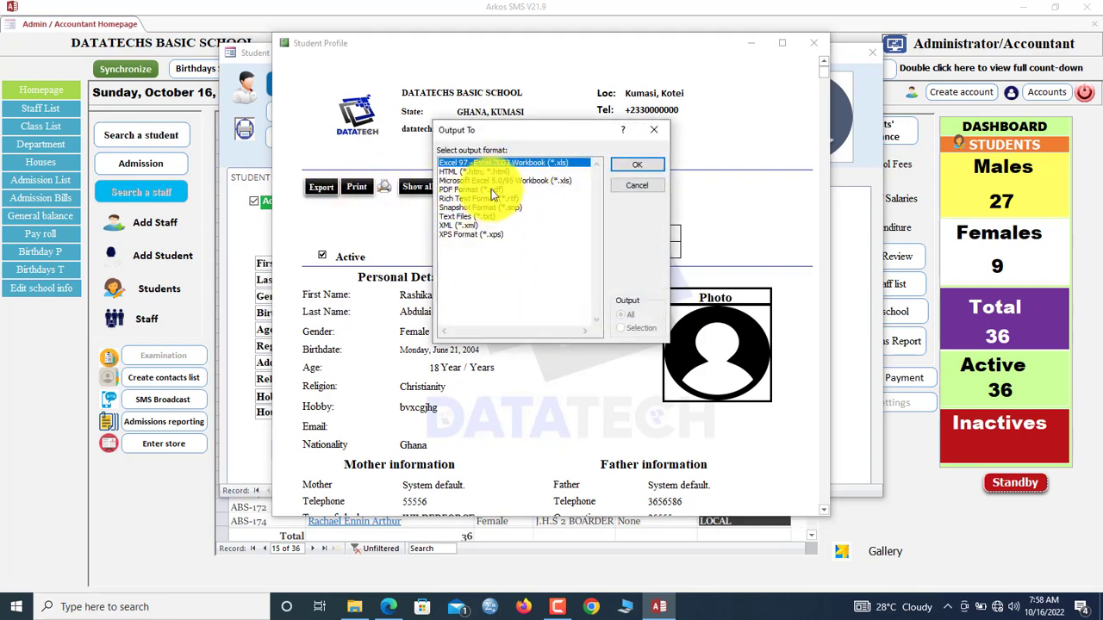
click(653, 130)
click(813, 43)
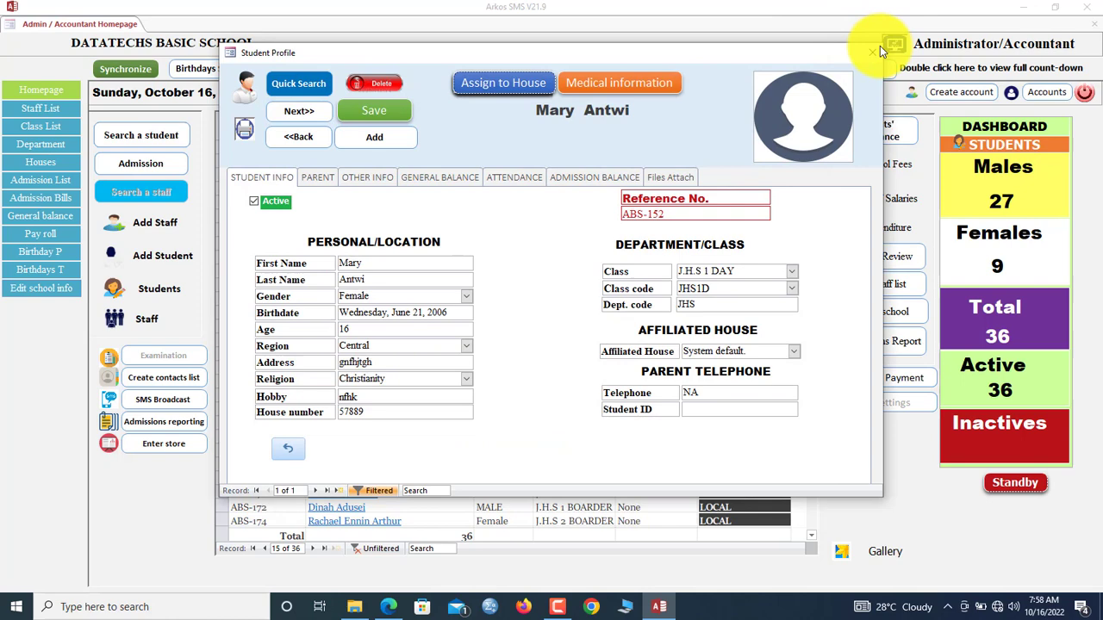
click(872, 52)
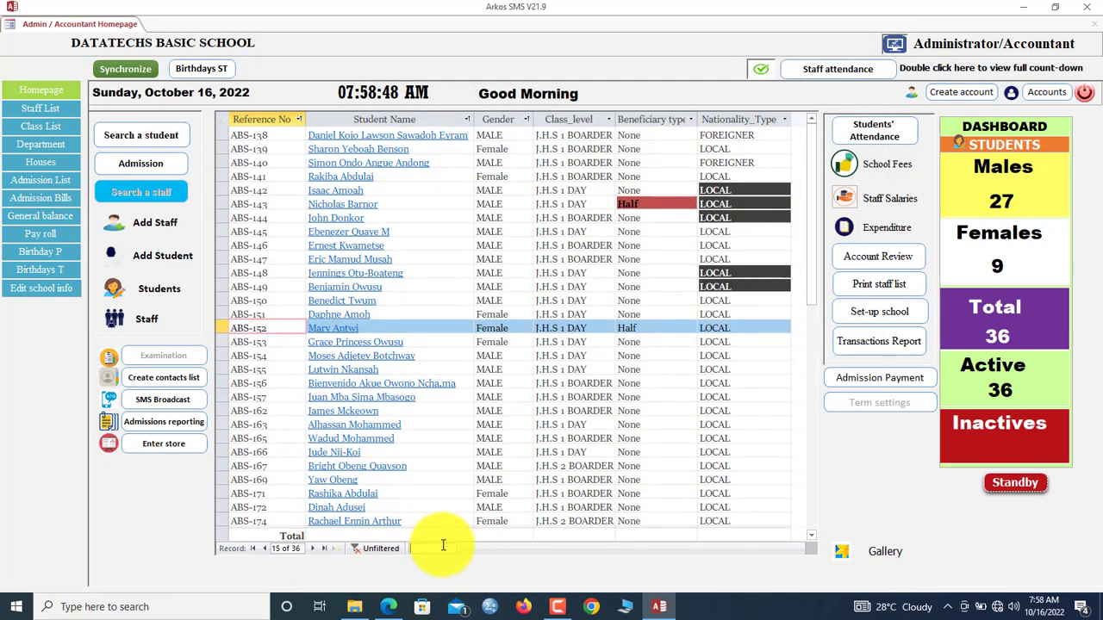
Step: Search the student list for 'yaw', then open and close a blank Add Student form
click(443, 548)
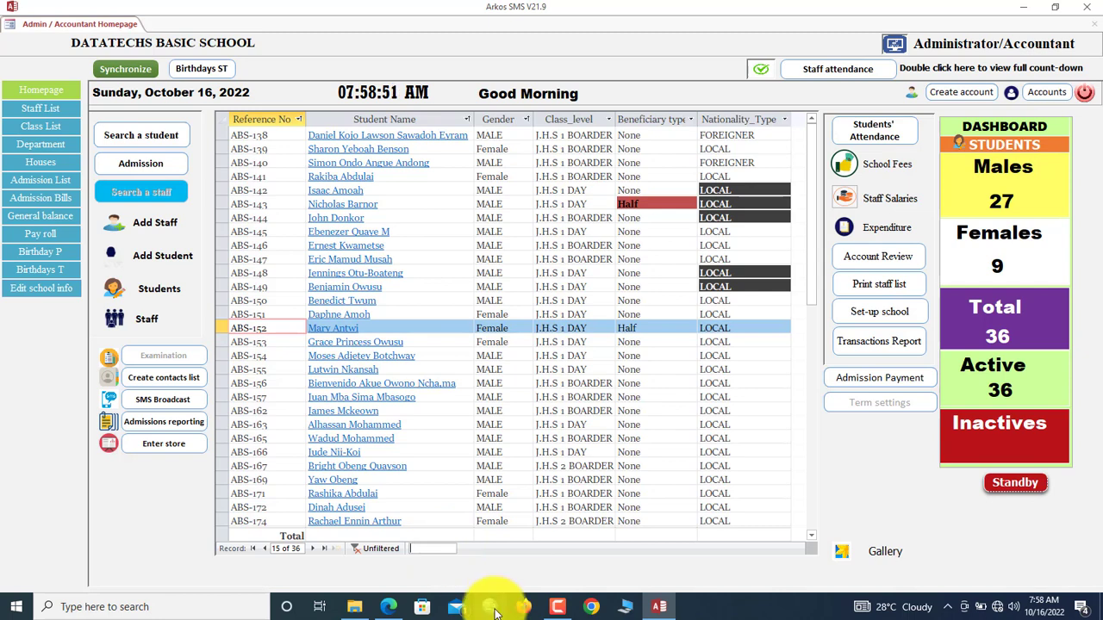
text(yaw)
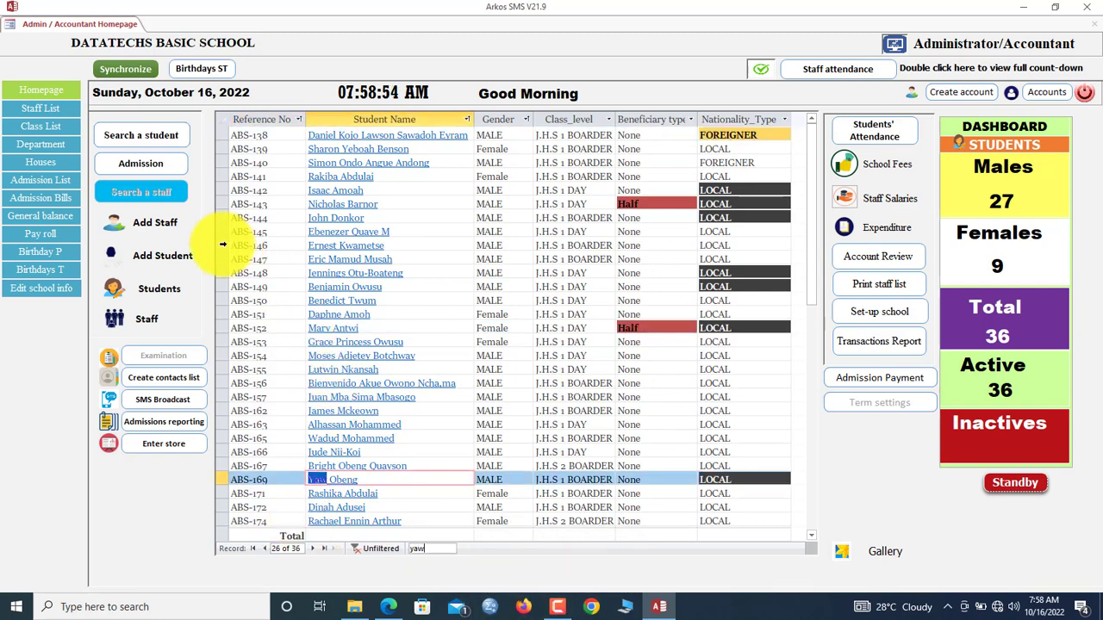
click(143, 257)
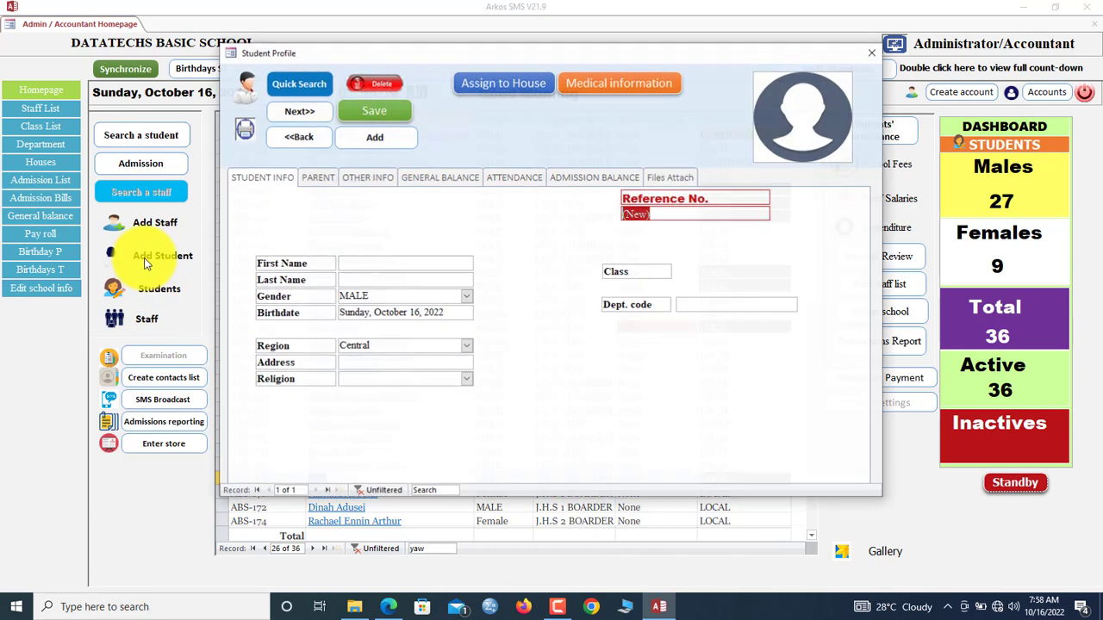
click(872, 53)
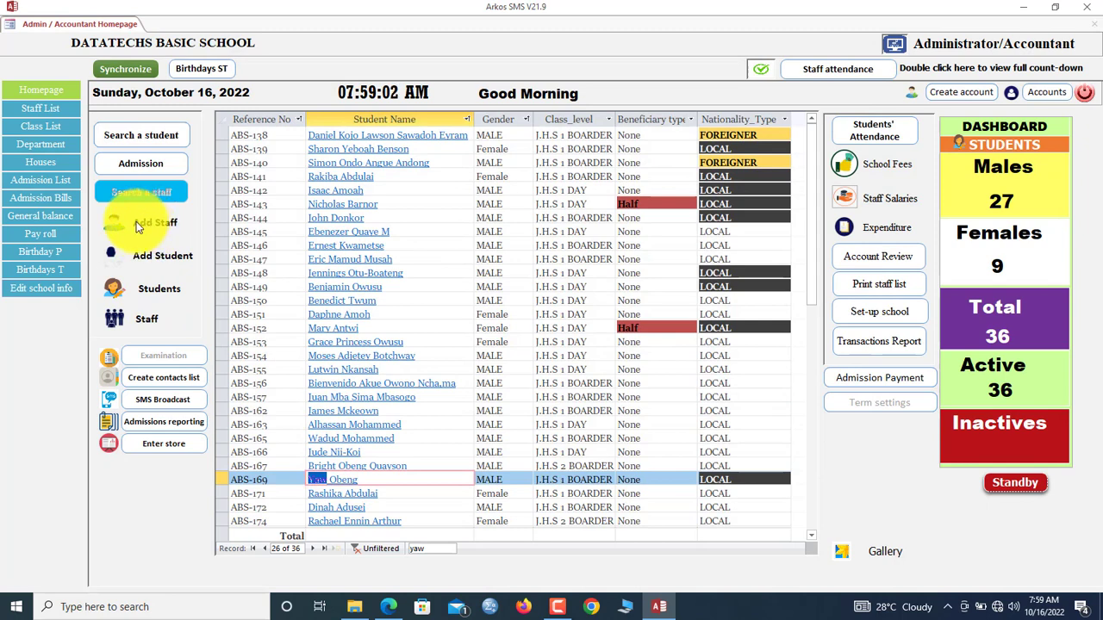
click(139, 224)
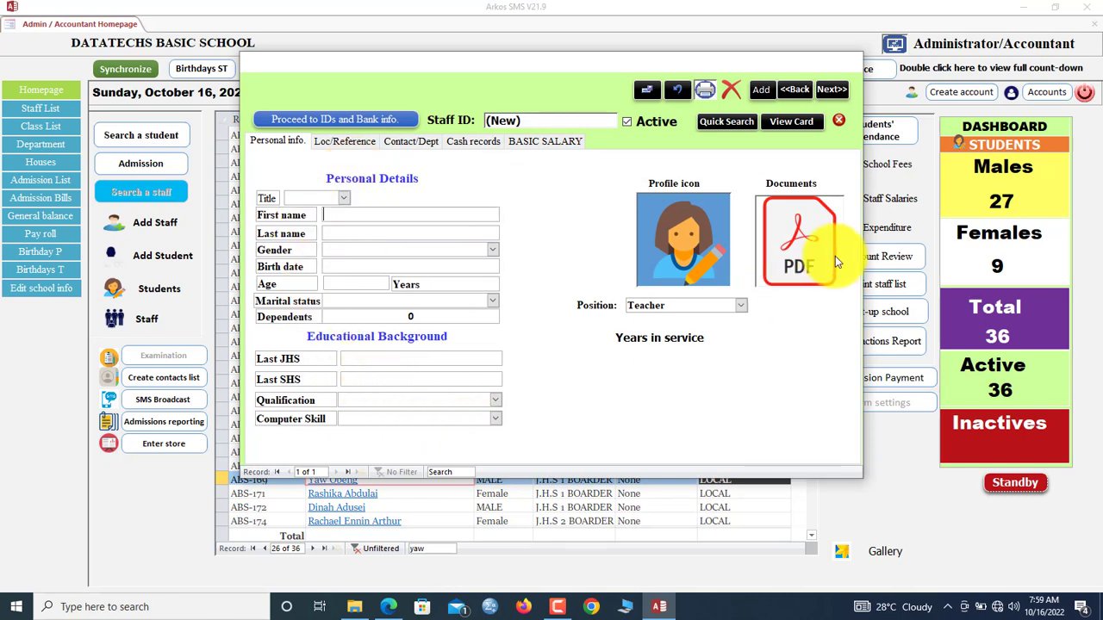
double_click(798, 247)
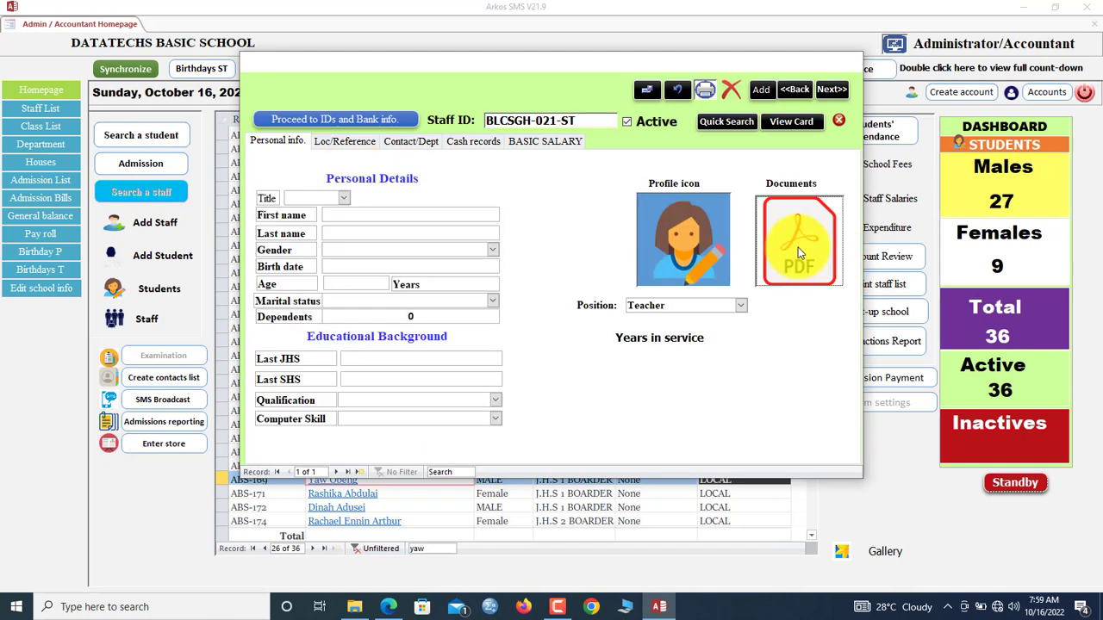
click(675, 222)
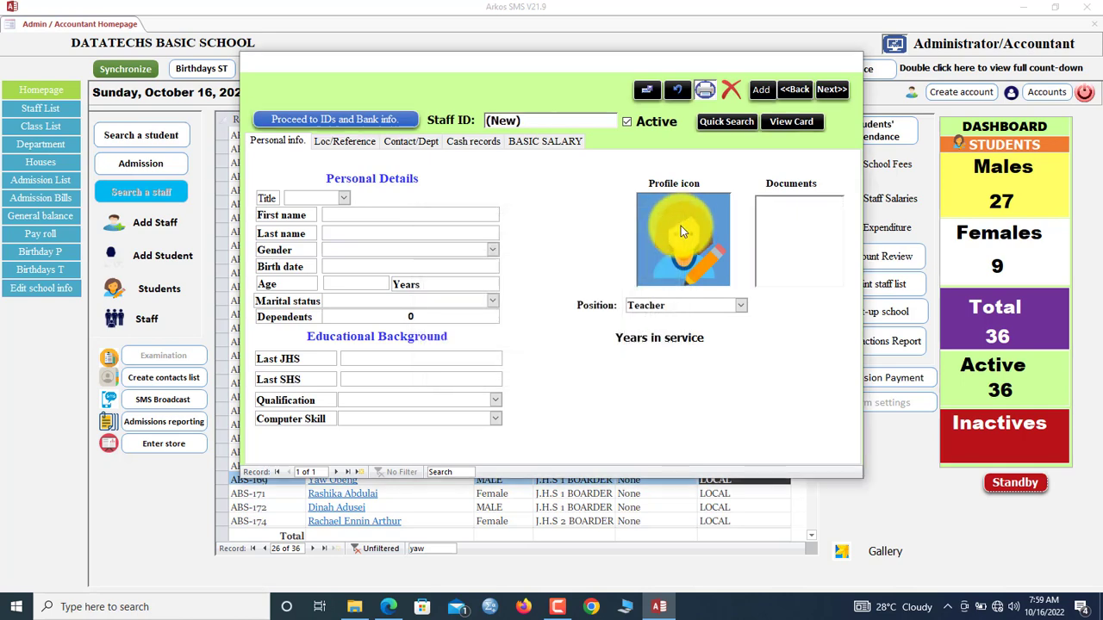
click(675, 222)
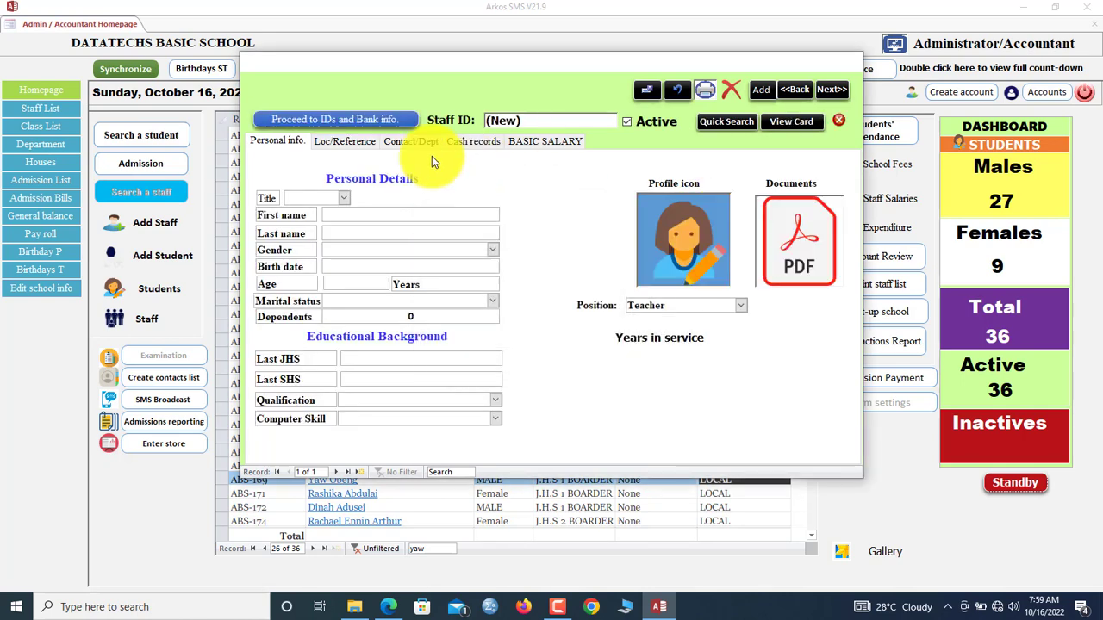
click(343, 141)
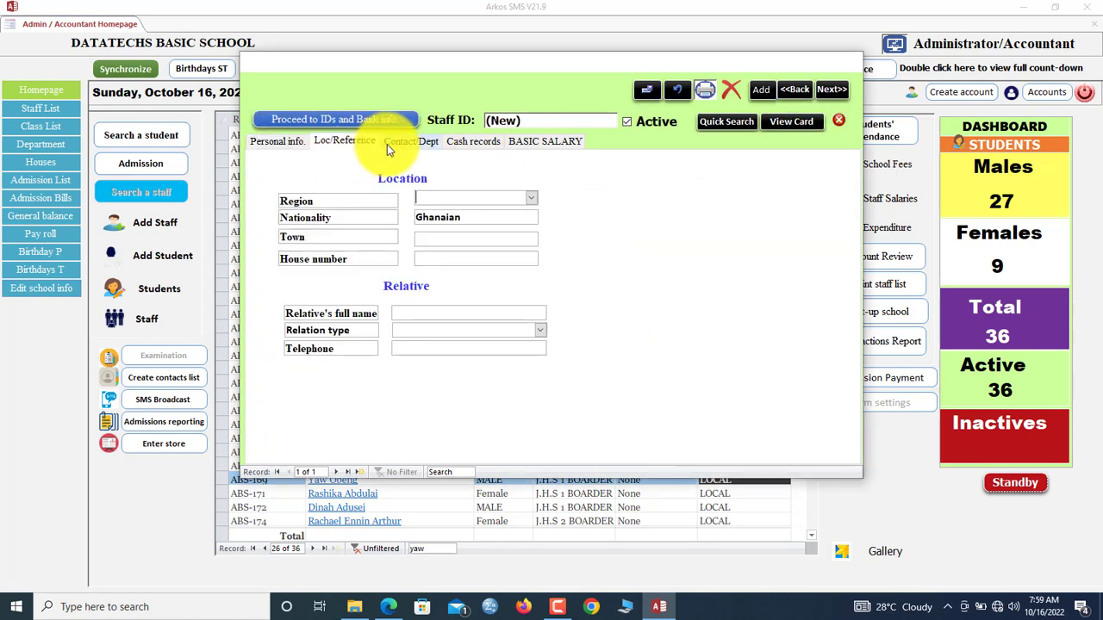
click(431, 142)
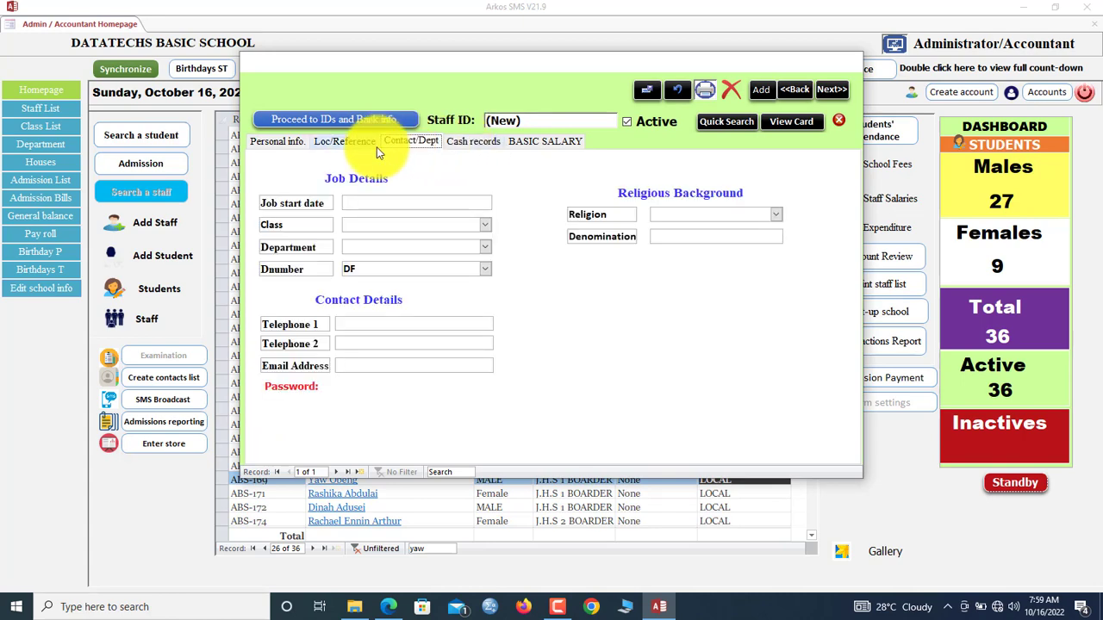
click(343, 141)
click(278, 142)
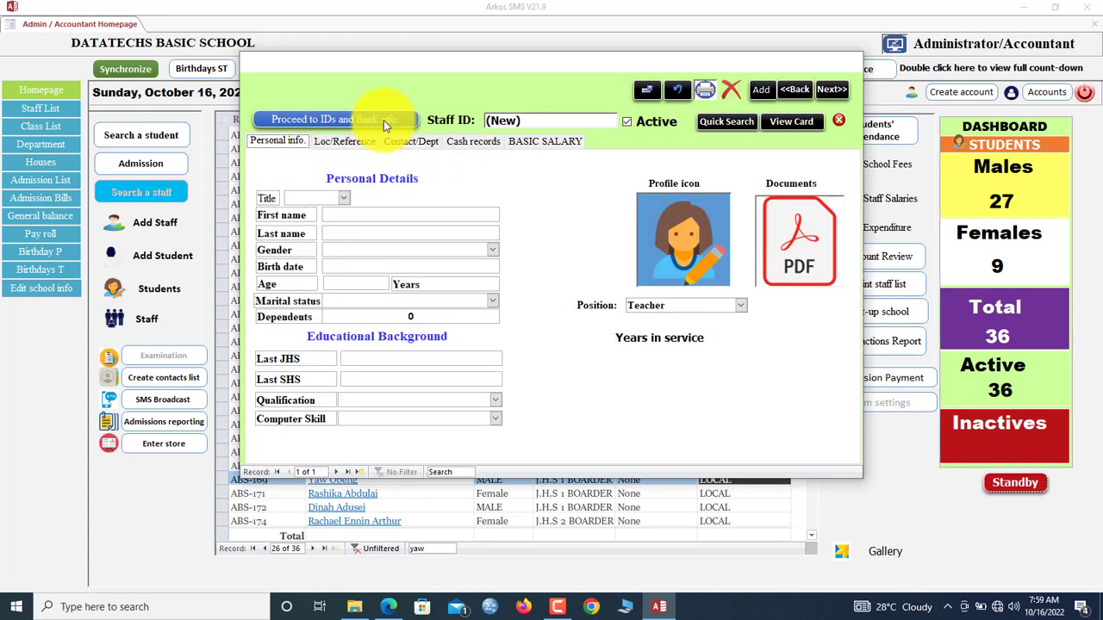
click(838, 123)
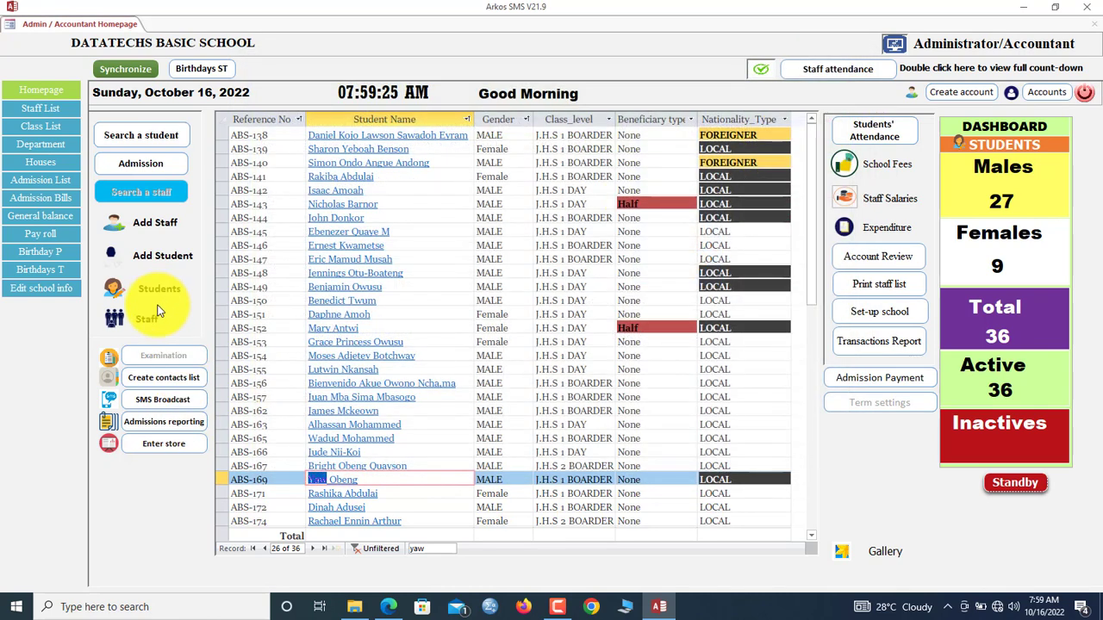
click(146, 318)
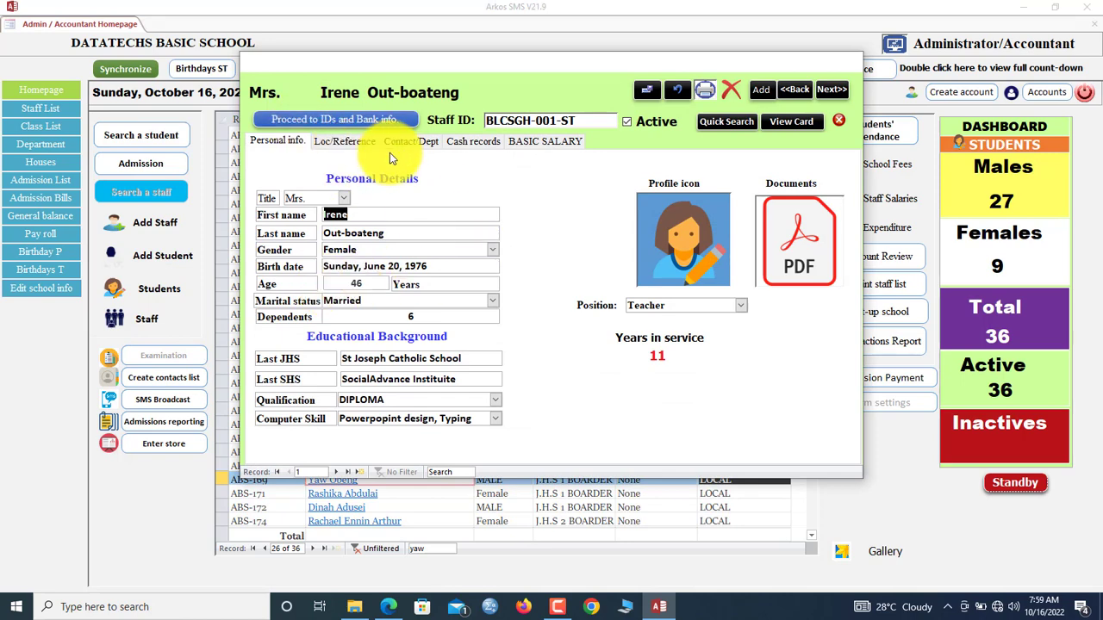
click(355, 143)
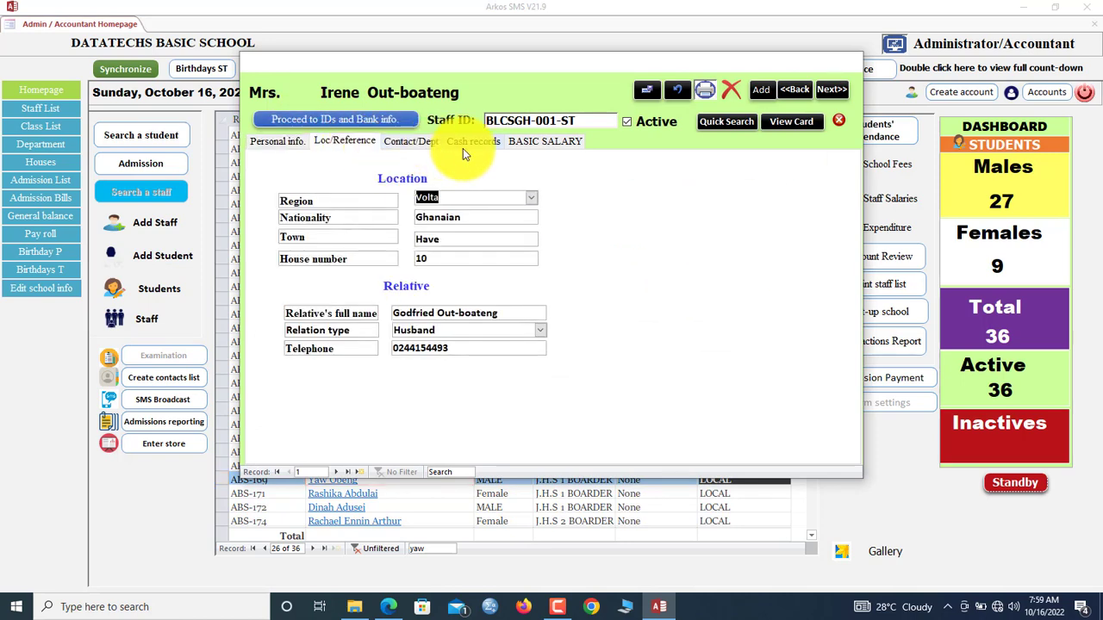
click(473, 142)
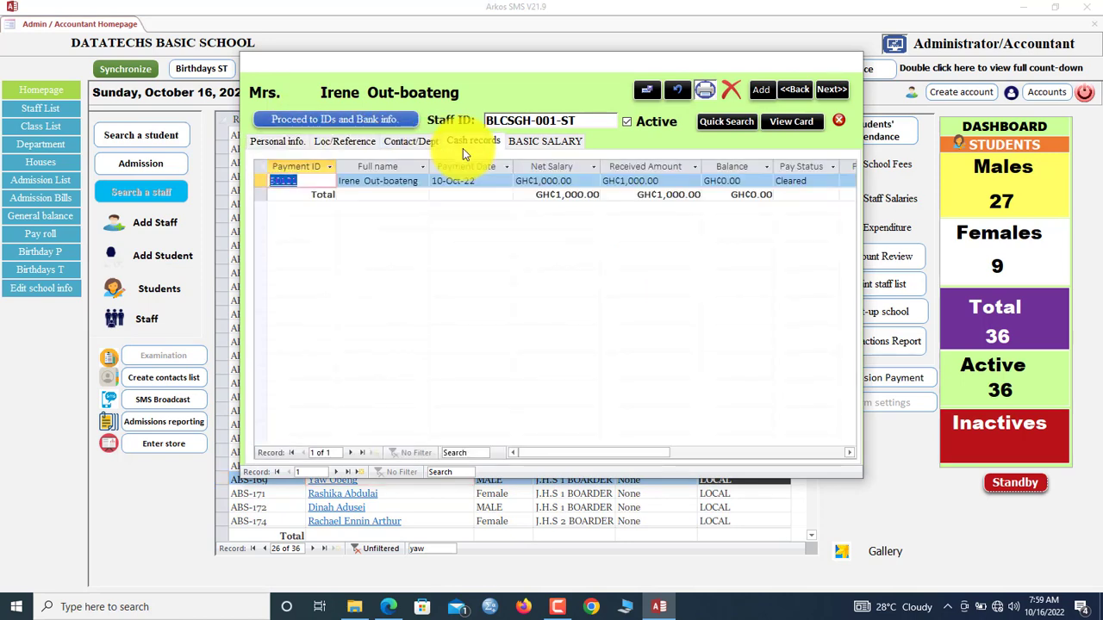
click(545, 142)
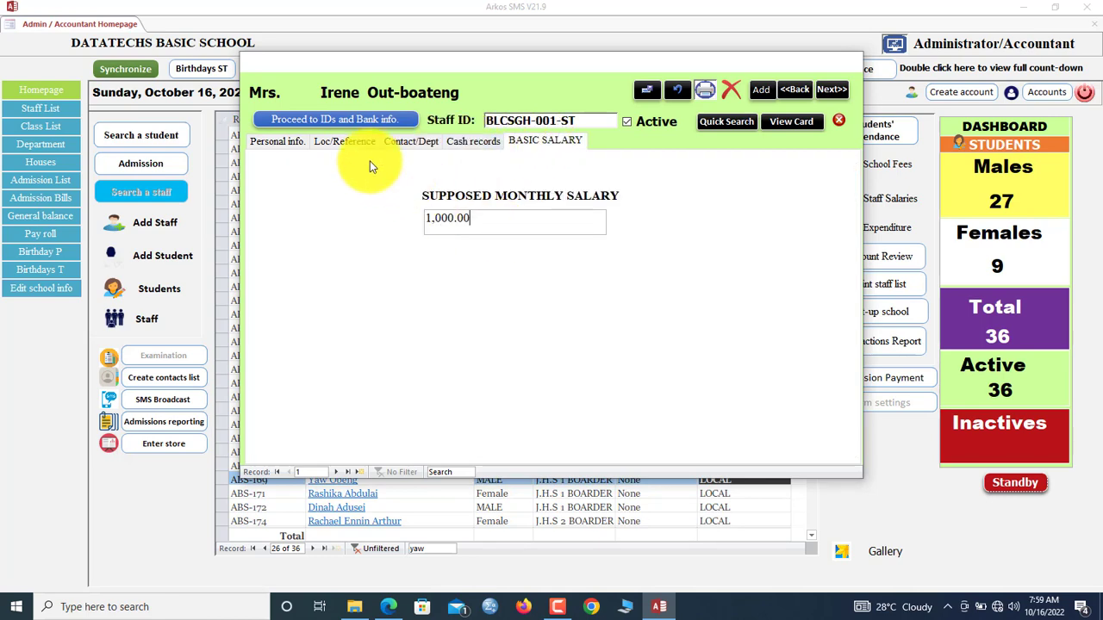
click(345, 142)
click(277, 142)
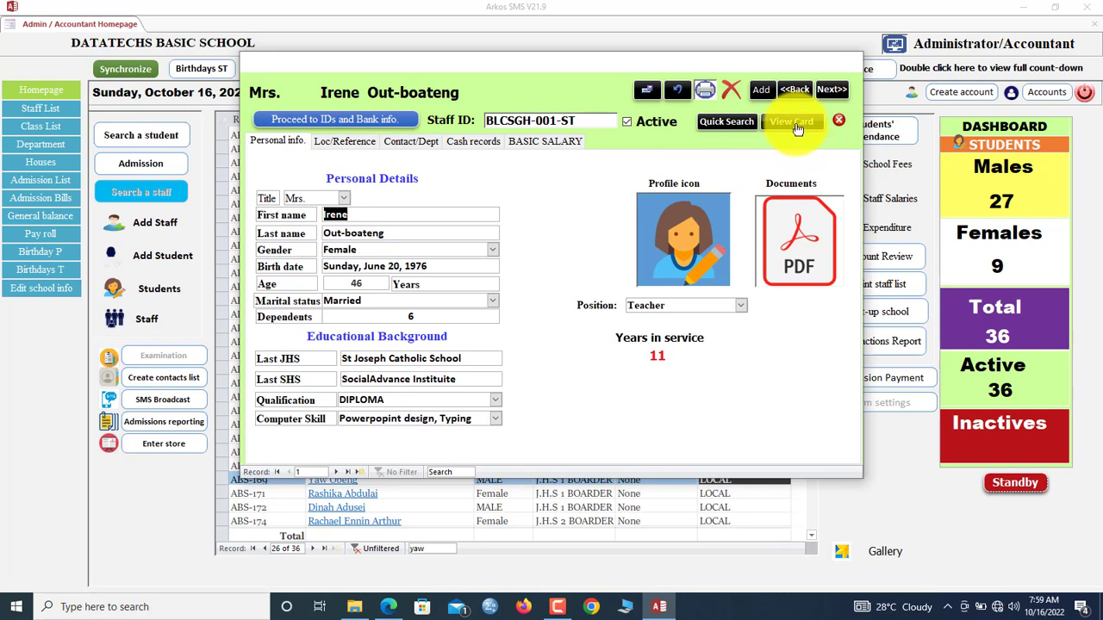
click(791, 122)
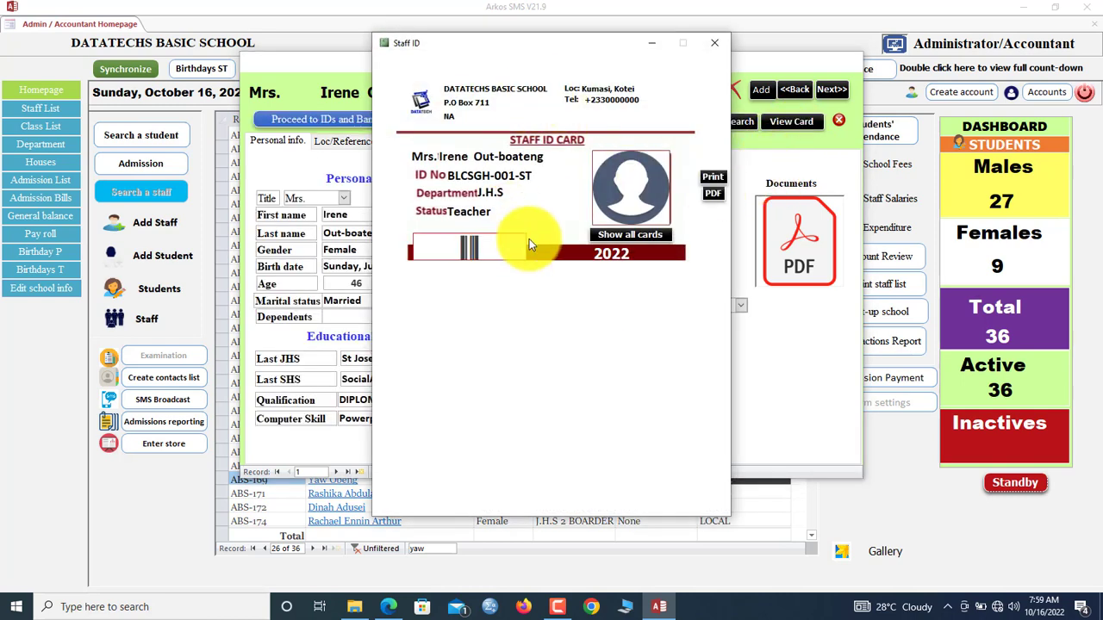
click(628, 236)
scroll(634, 227, down, 3)
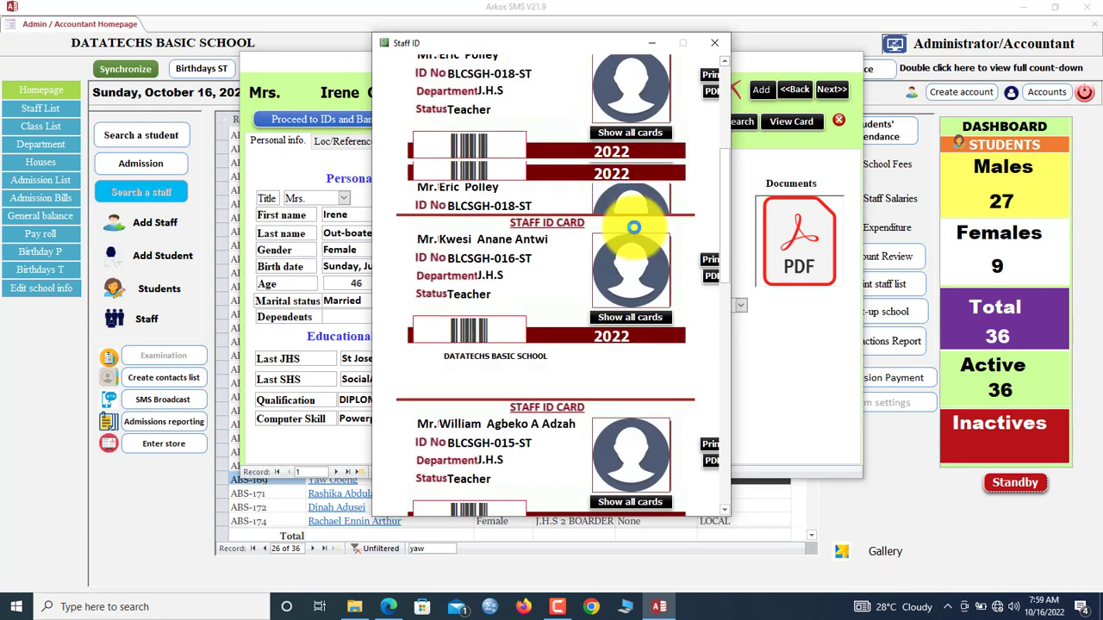
scroll(634, 228, down, 3)
scroll(634, 228, down, 3)
scroll(634, 228, down, 3)
scroll(629, 243, down, 3)
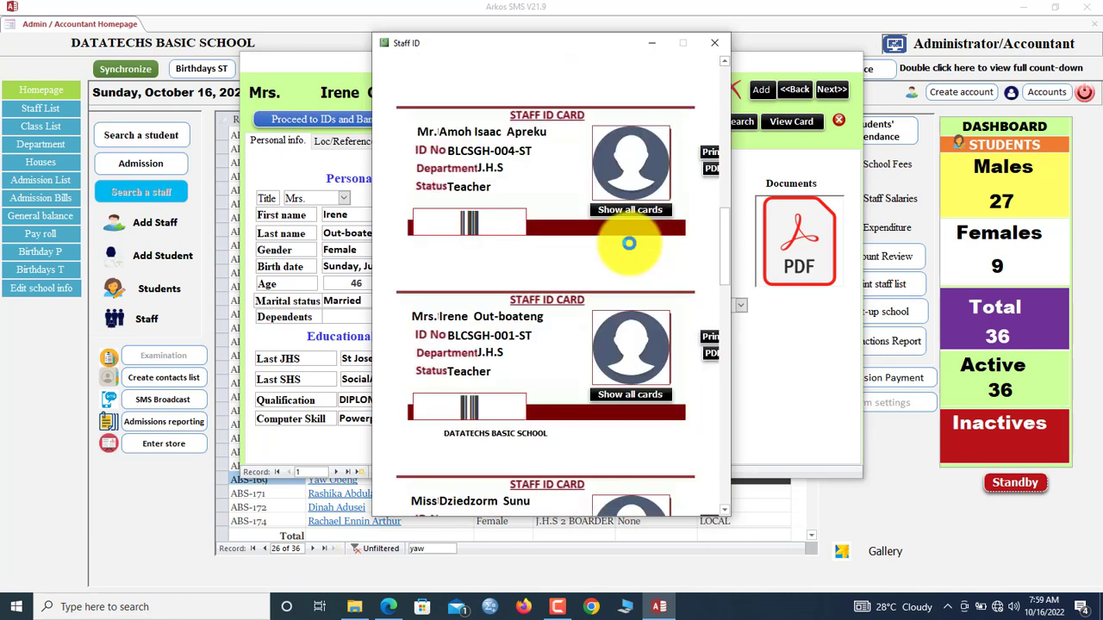
scroll(629, 244, down, 3)
scroll(629, 244, down, 3)
scroll(629, 244, down, 2)
scroll(629, 244, down, 2)
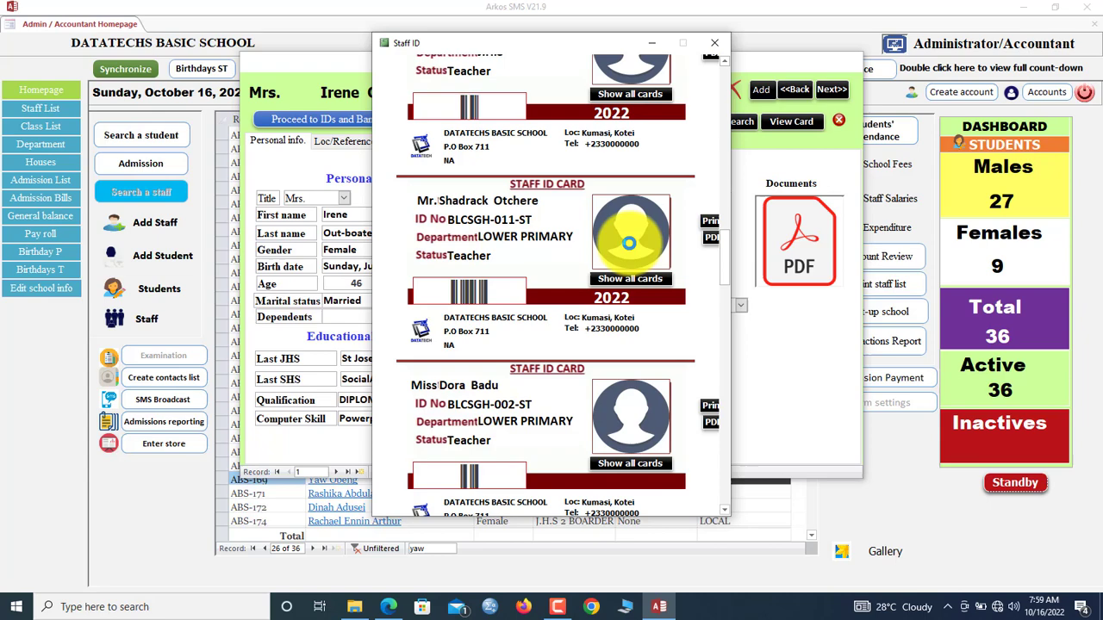
scroll(629, 244, down, 3)
scroll(629, 244, down, 2)
scroll(629, 244, down, 2)
scroll(642, 241, down, 2)
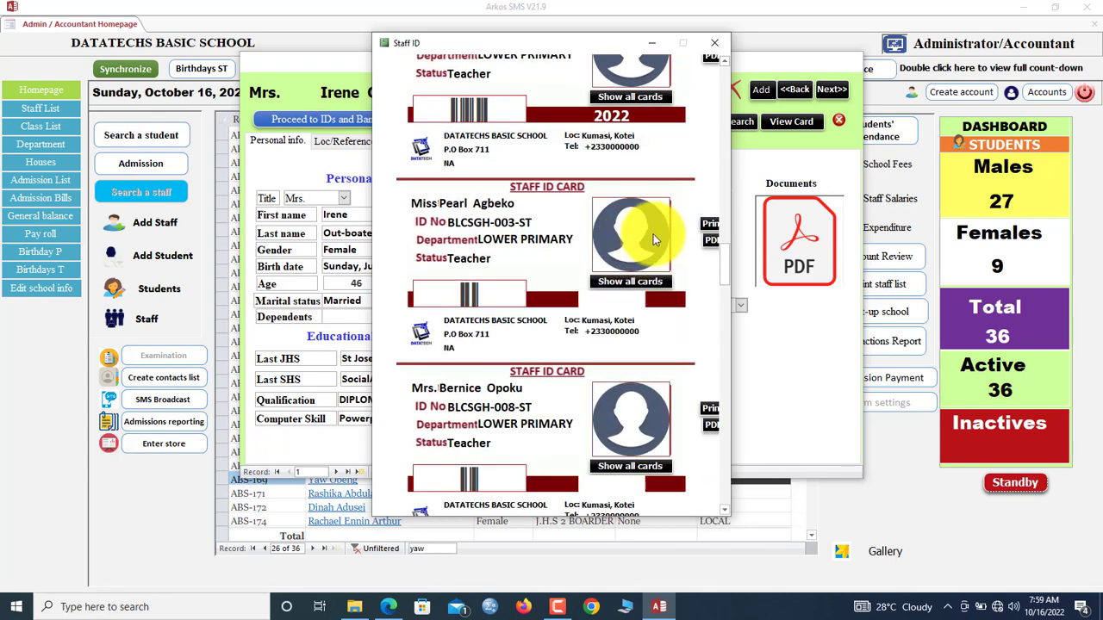
scroll(628, 109, up, 2)
scroll(628, 110, up, 2)
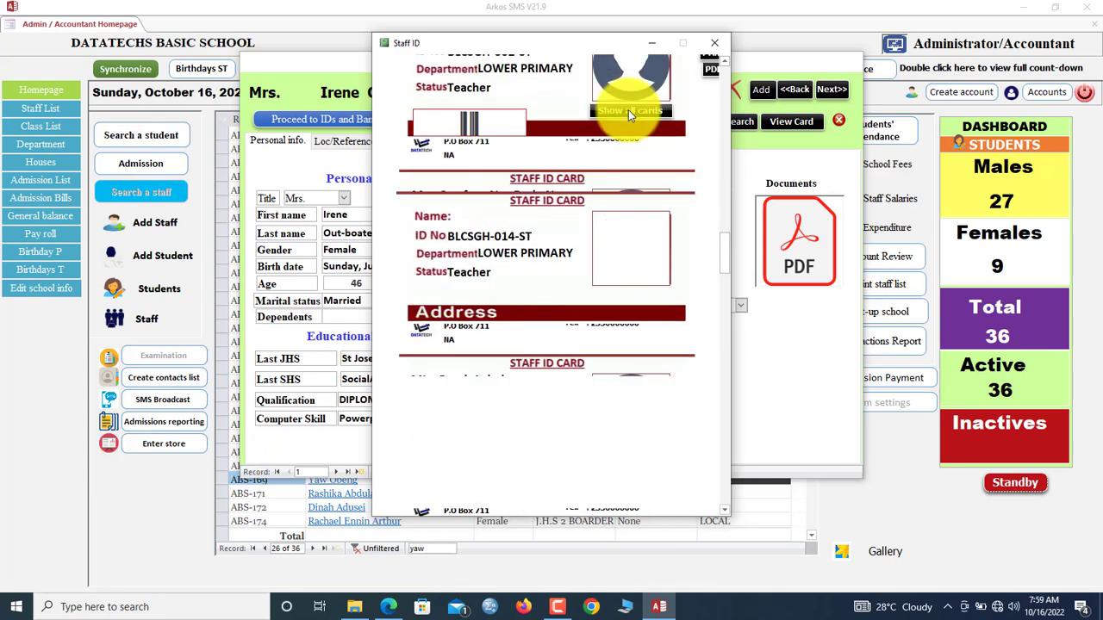
scroll(628, 110, up, 2)
scroll(628, 109, up, 2)
scroll(628, 109, up, 2)
scroll(628, 109, up, 2)
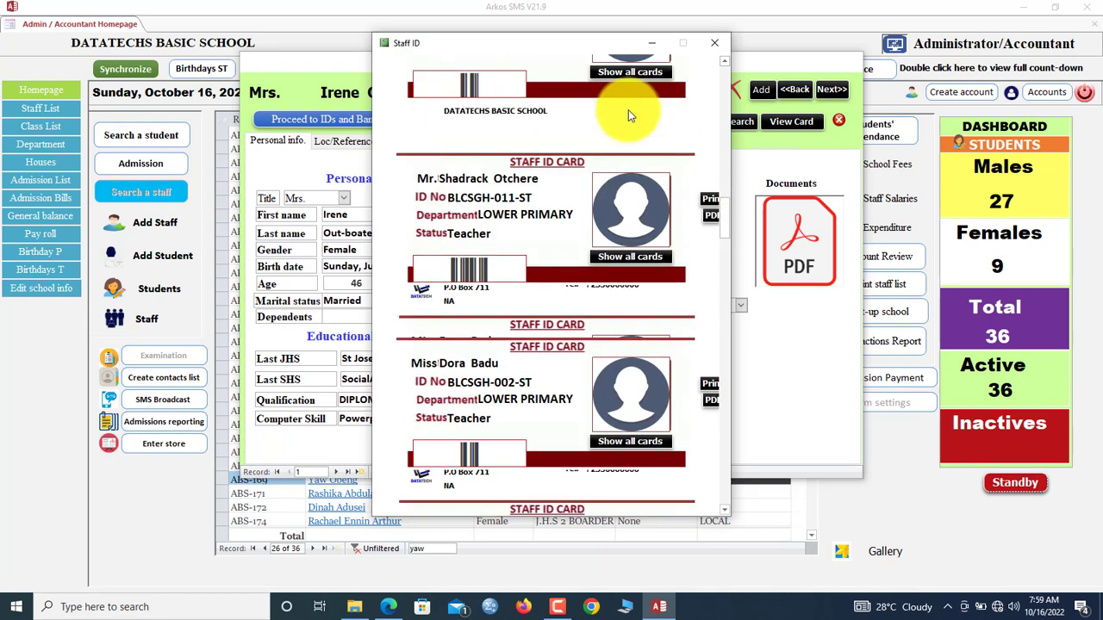
scroll(628, 109, up, 2)
scroll(628, 110, up, 2)
scroll(628, 188, up, 2)
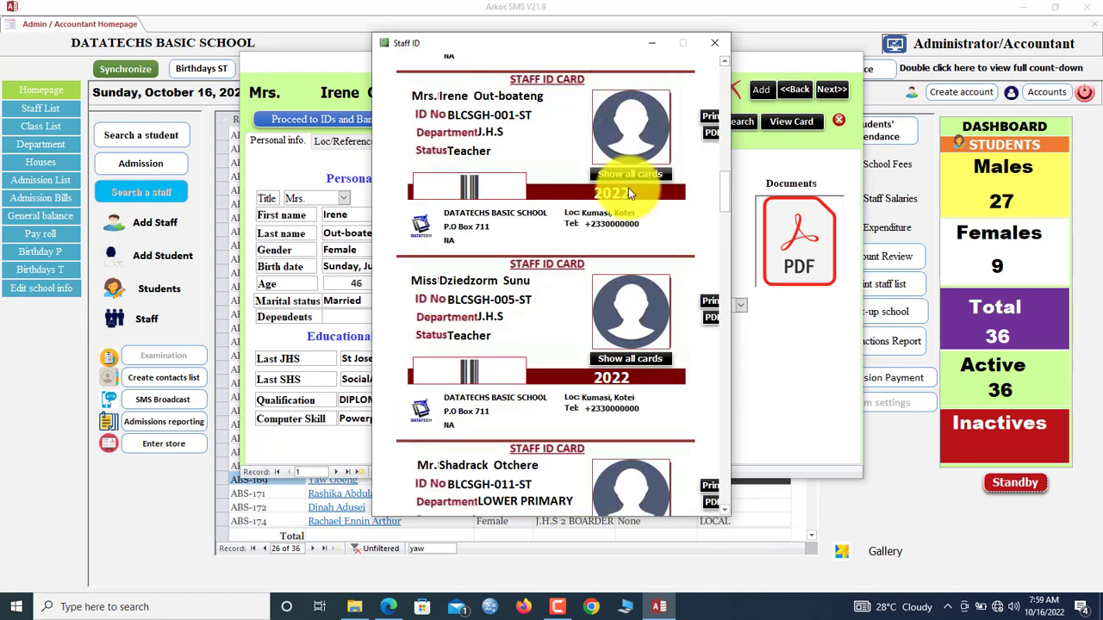
scroll(628, 187, up, 2)
scroll(628, 188, up, 2)
scroll(628, 187, up, 2)
scroll(628, 188, up, 2)
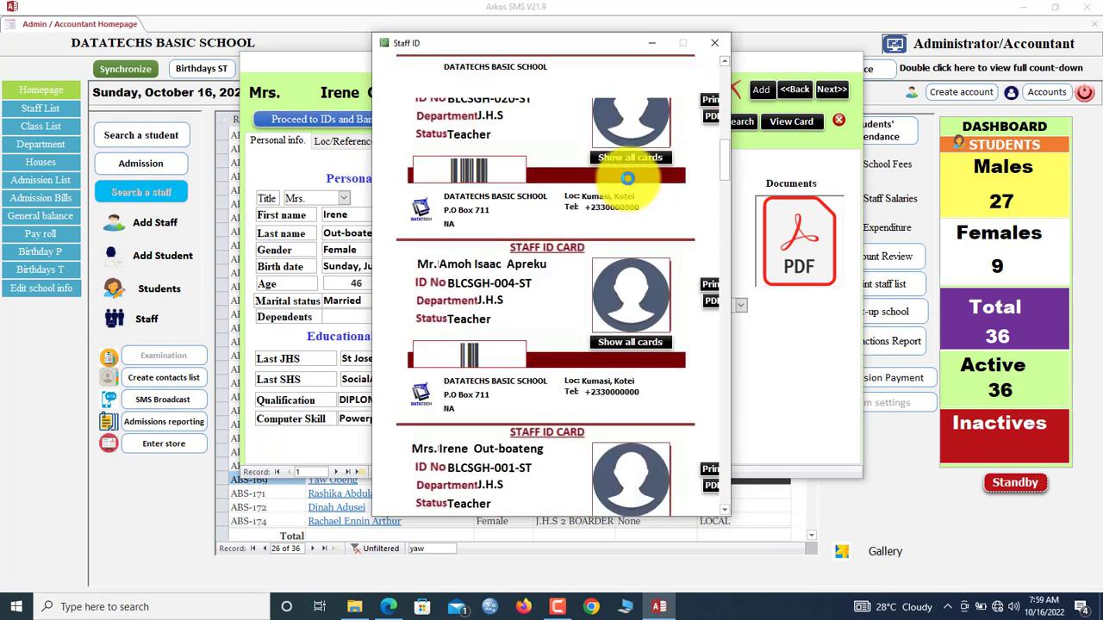
scroll(627, 172, up, 2)
scroll(624, 129, up, 2)
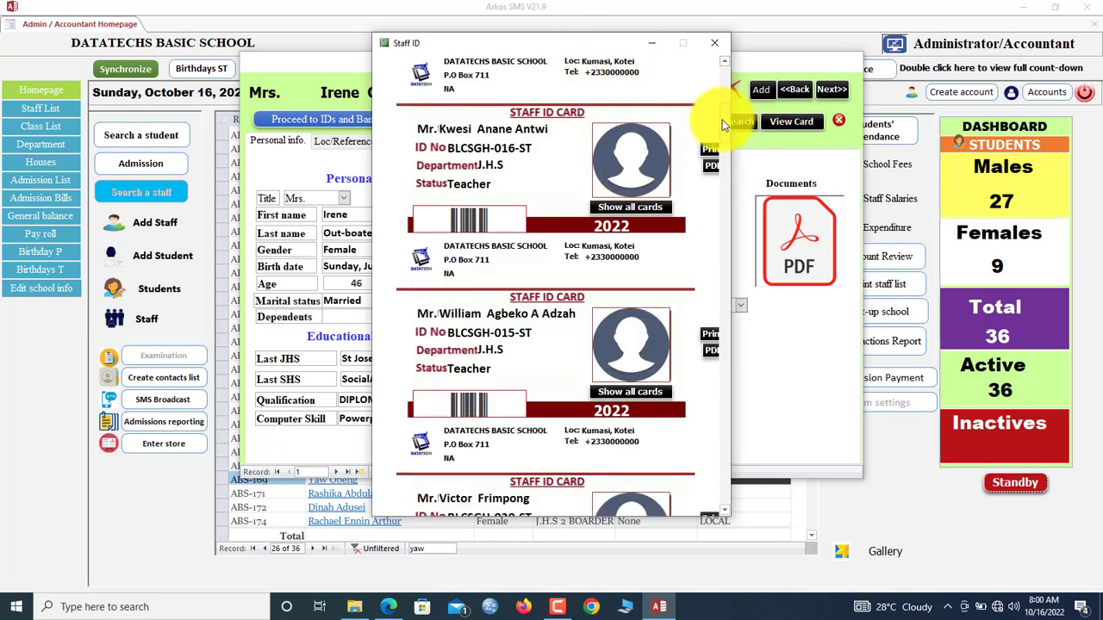
drag(722, 108, 722, 68)
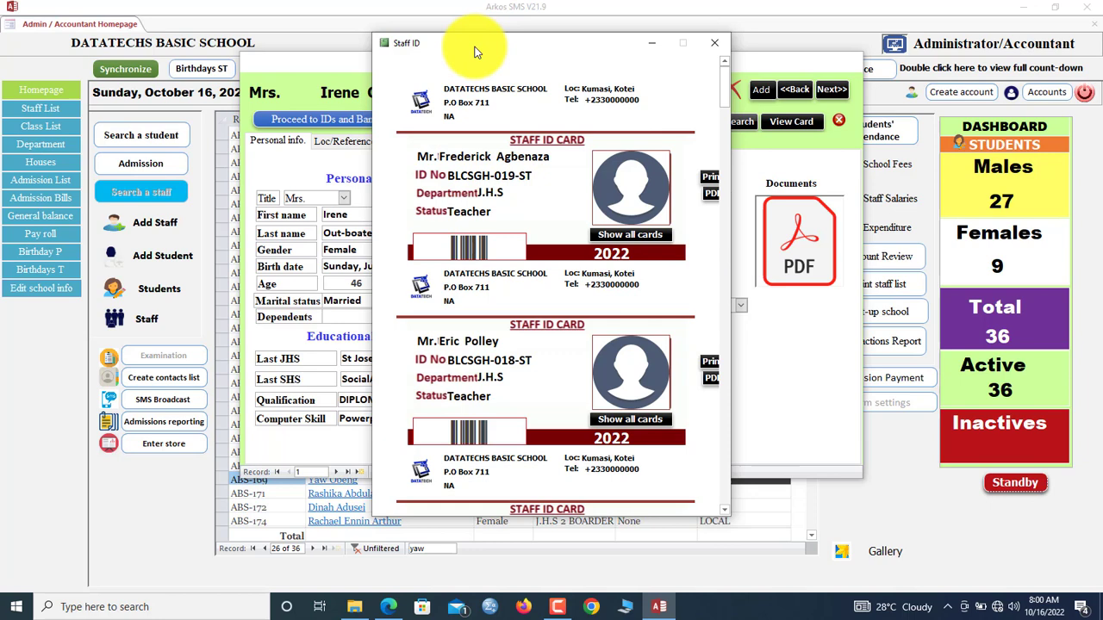
drag(474, 45, 515, 48)
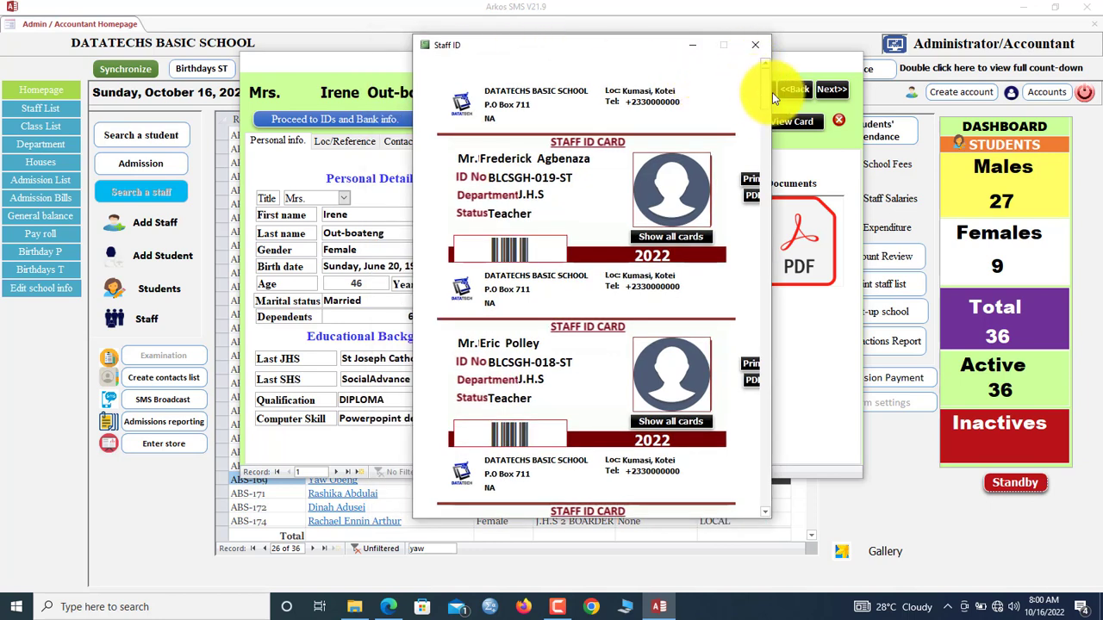
scroll(765, 105, down, 5)
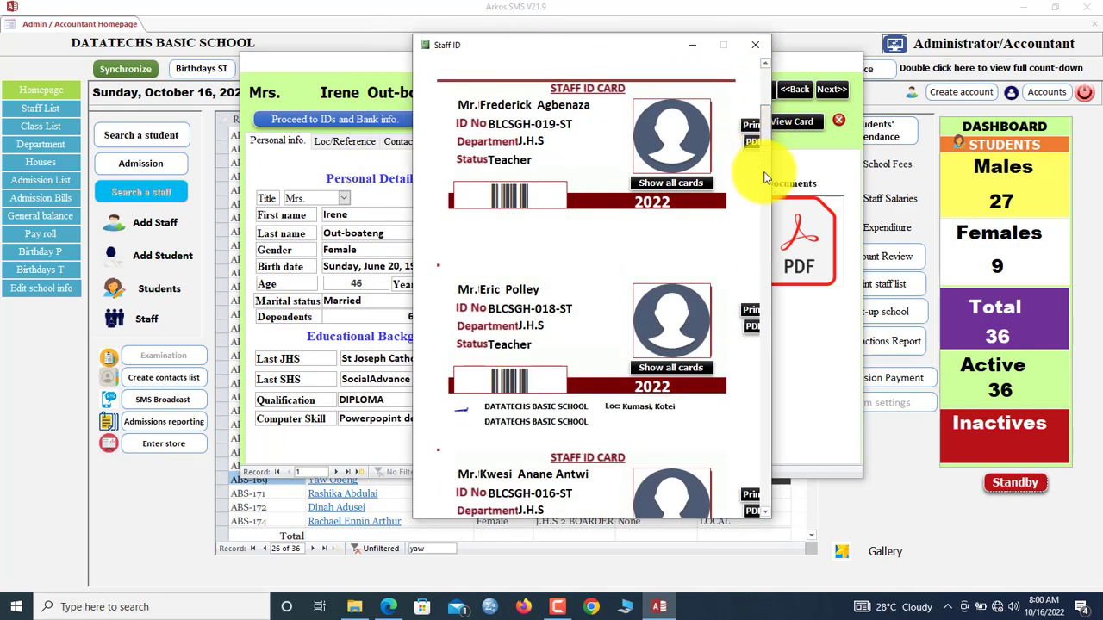
scroll(761, 103, down, 5)
scroll(760, 75, up, 5)
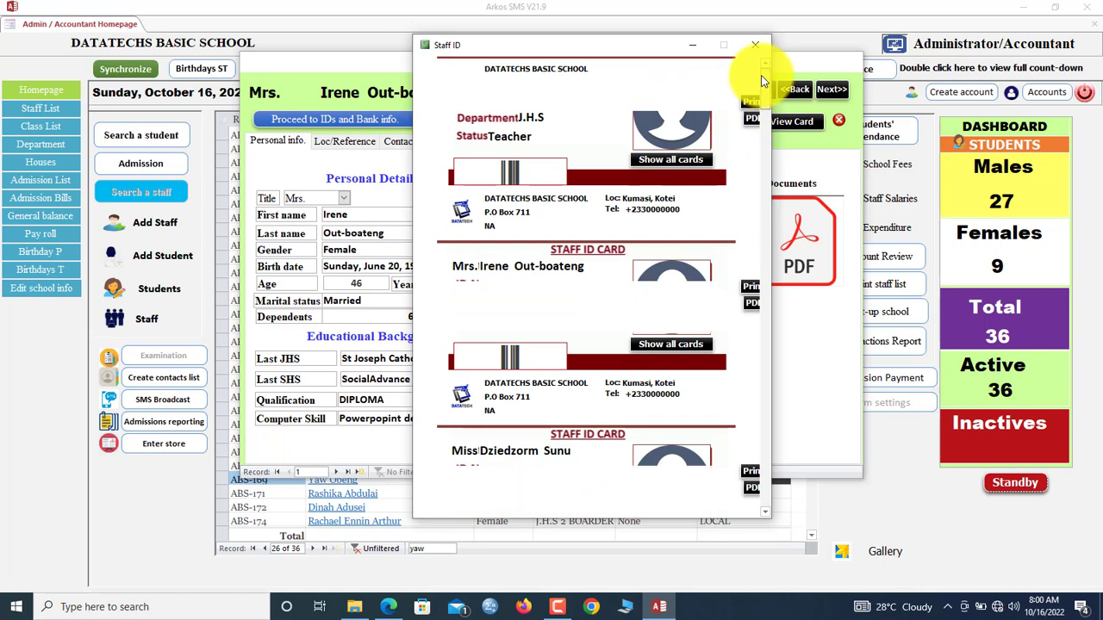
scroll(761, 75, up, 5)
click(760, 48)
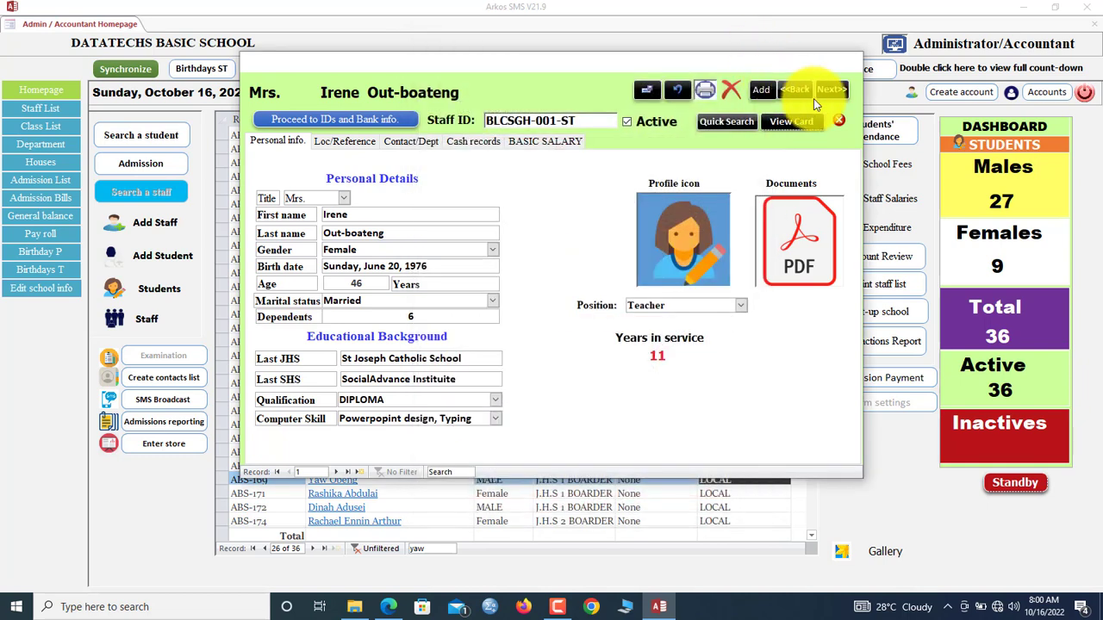
click(829, 89)
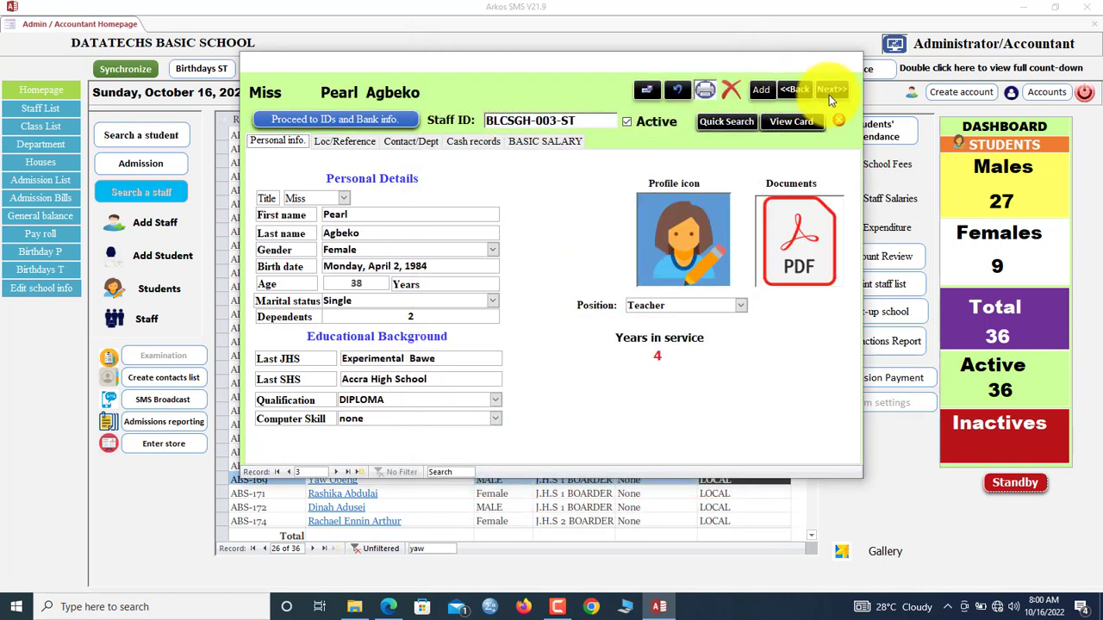
click(839, 121)
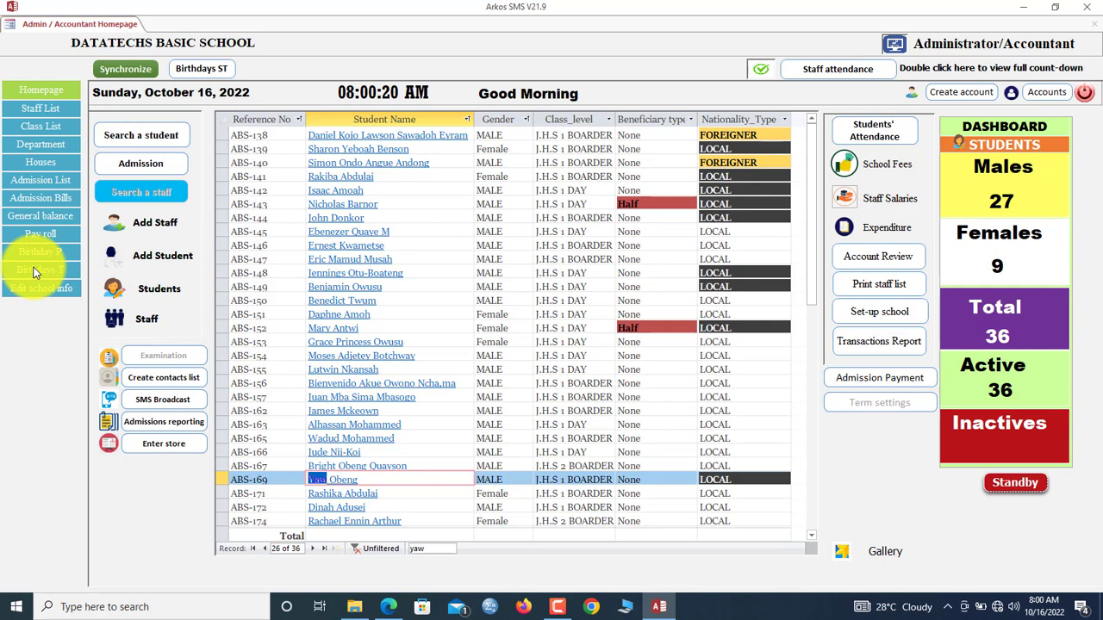
Step: Browse the staff list, student class list and students-by-department list from the sidebar
click(41, 112)
click(556, 342)
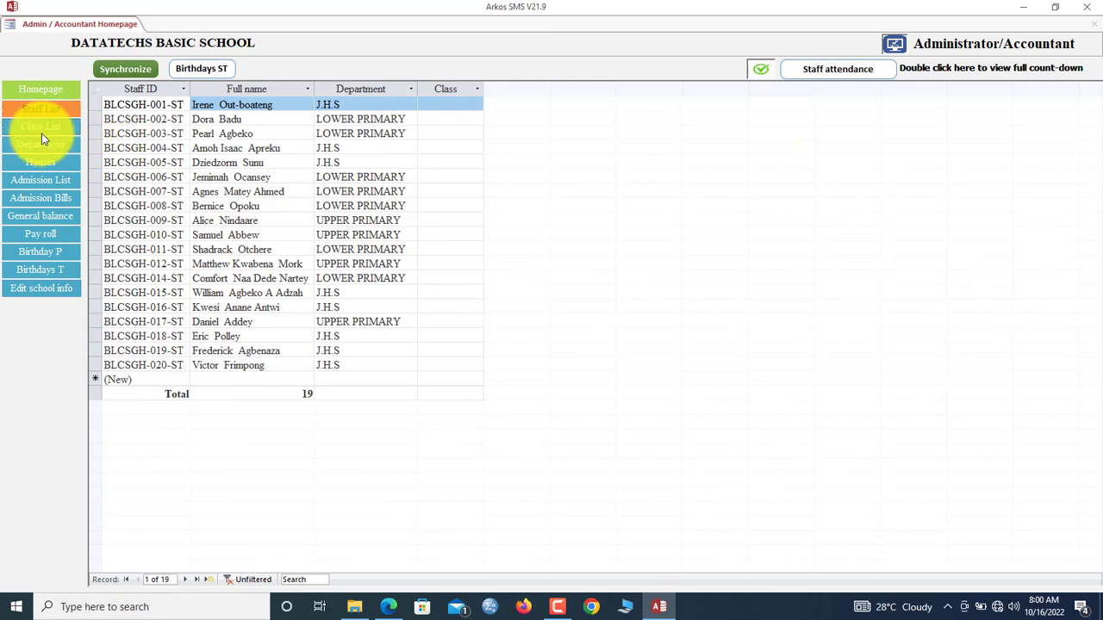
click(41, 127)
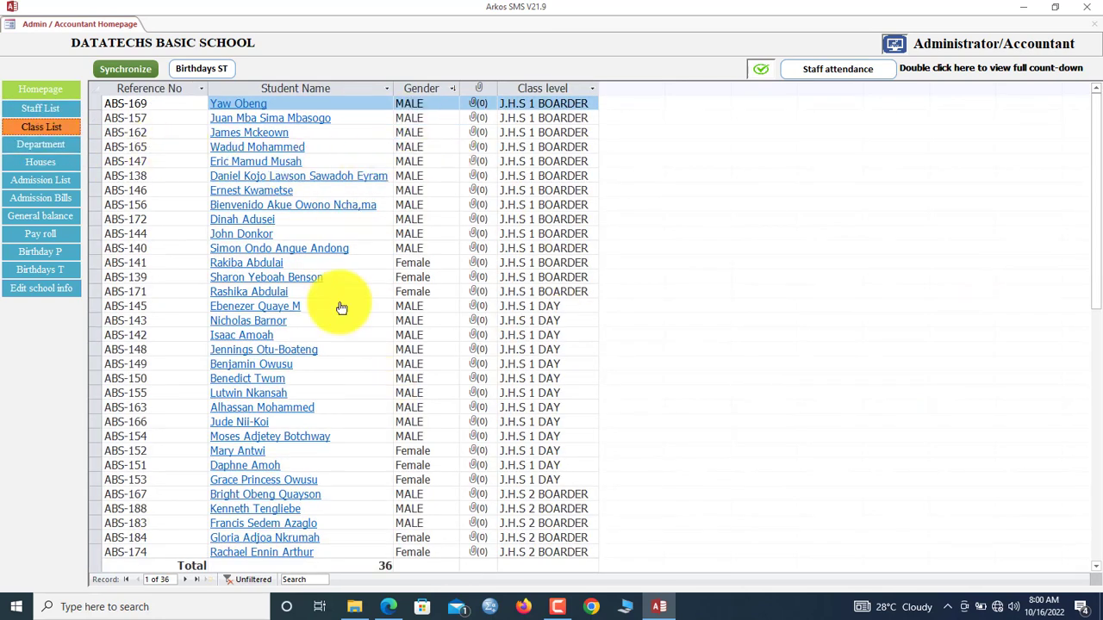
click(48, 145)
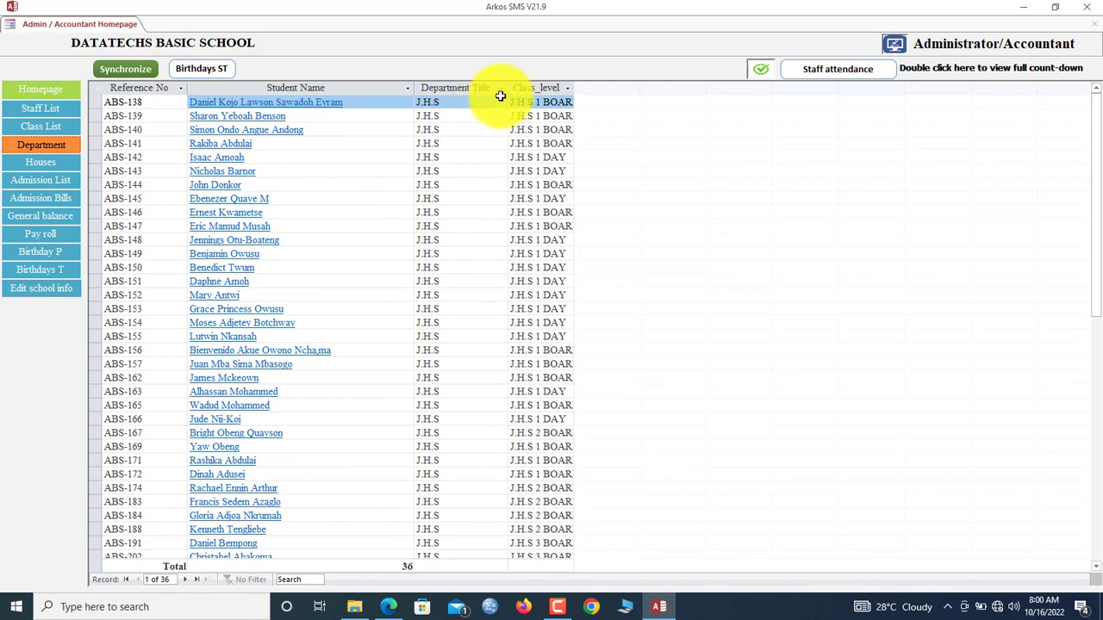
Step: Filter the Department Title column to J.H.S, then head for Admission Bills
click(500, 88)
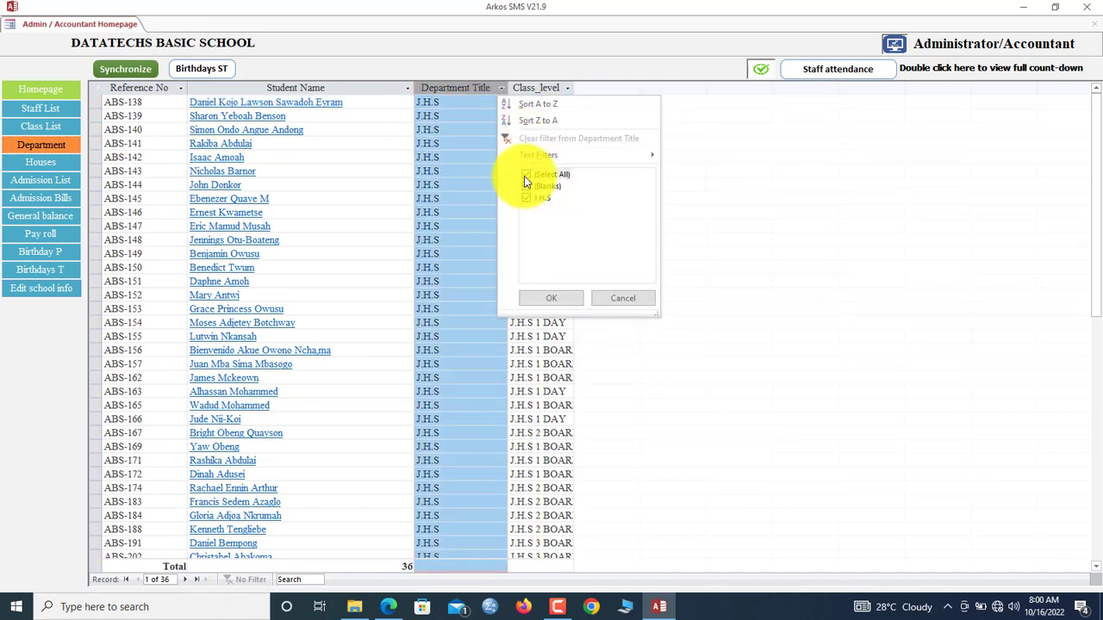
click(527, 198)
click(551, 298)
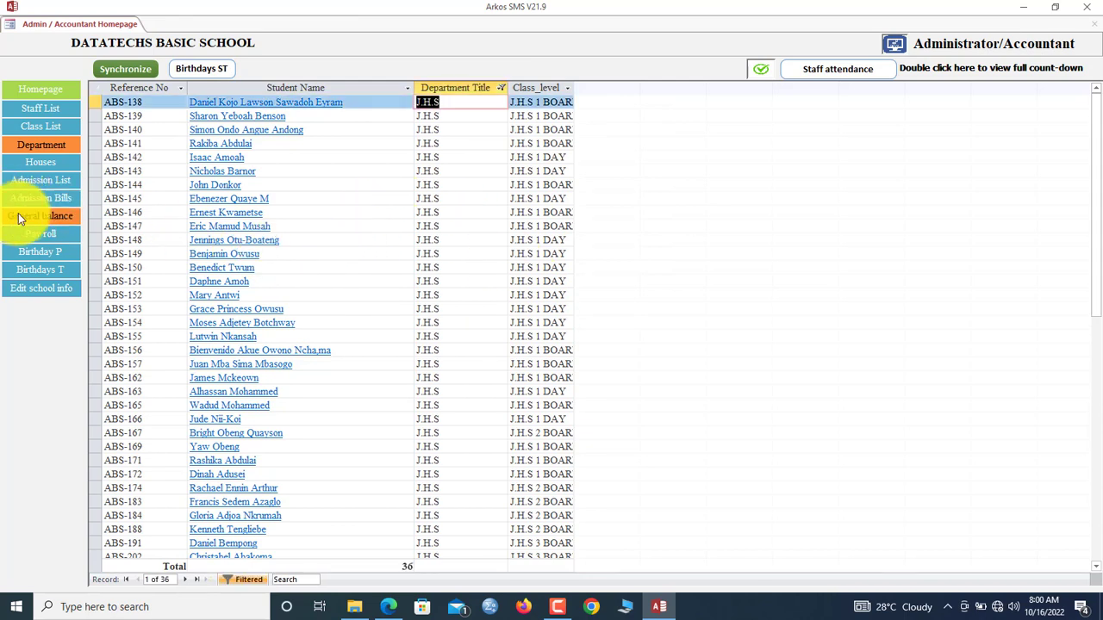
click(64, 200)
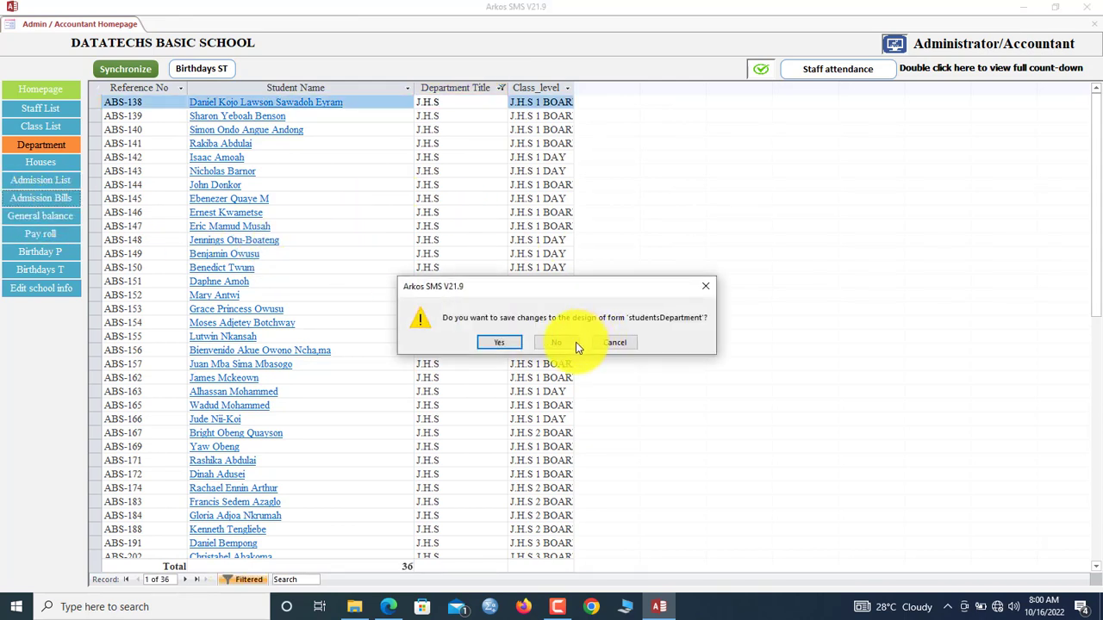
Step: Decline saving the department form design, view the admission list and return to the homepage
click(555, 342)
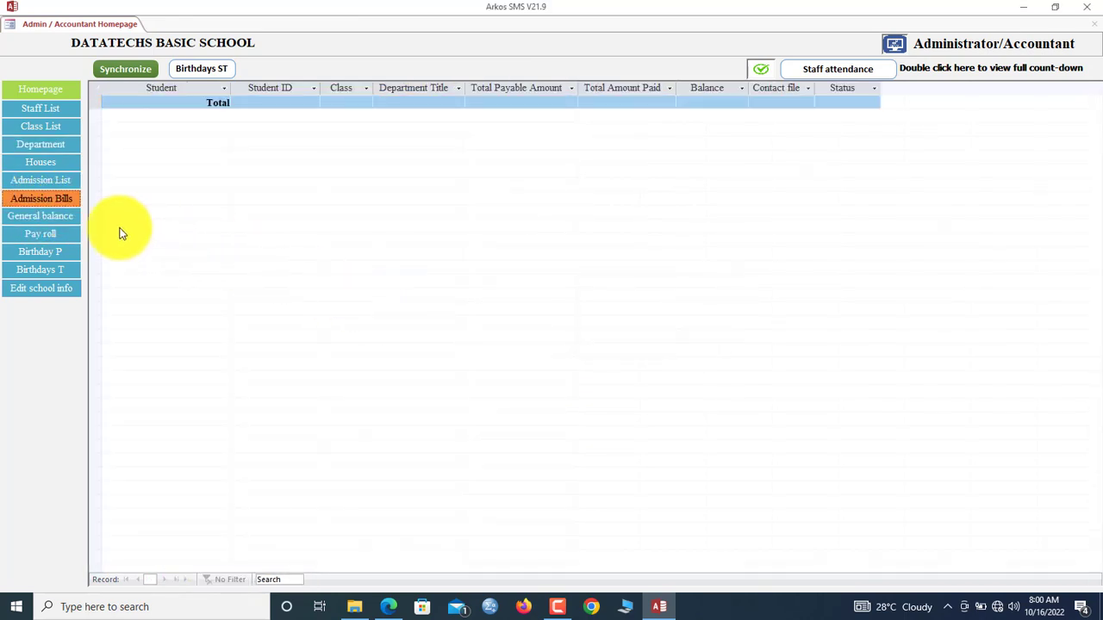
click(35, 180)
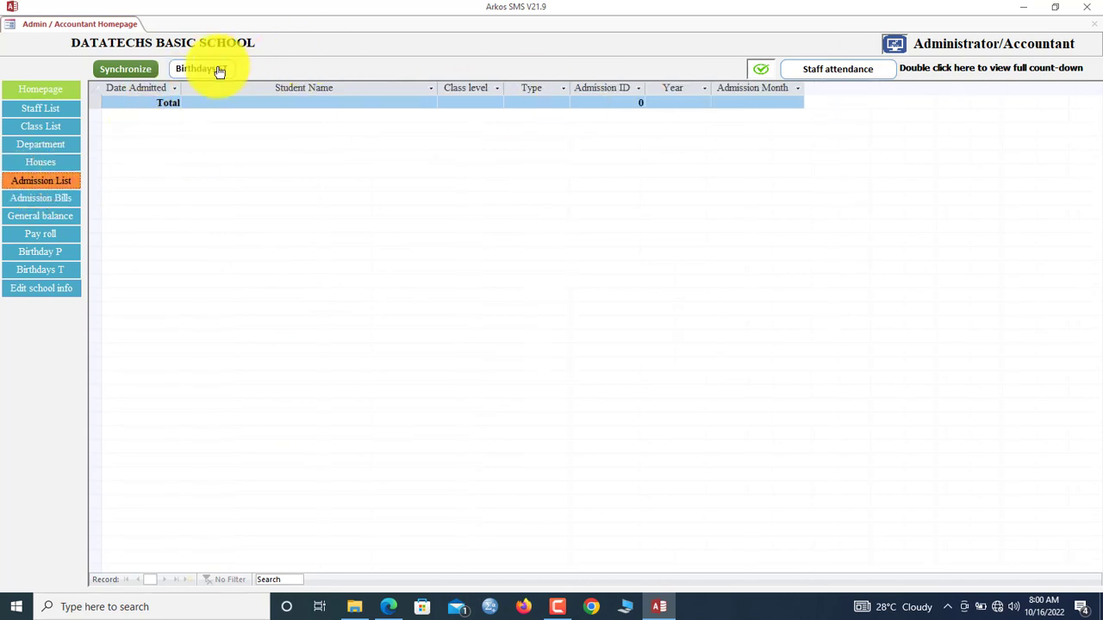
click(125, 69)
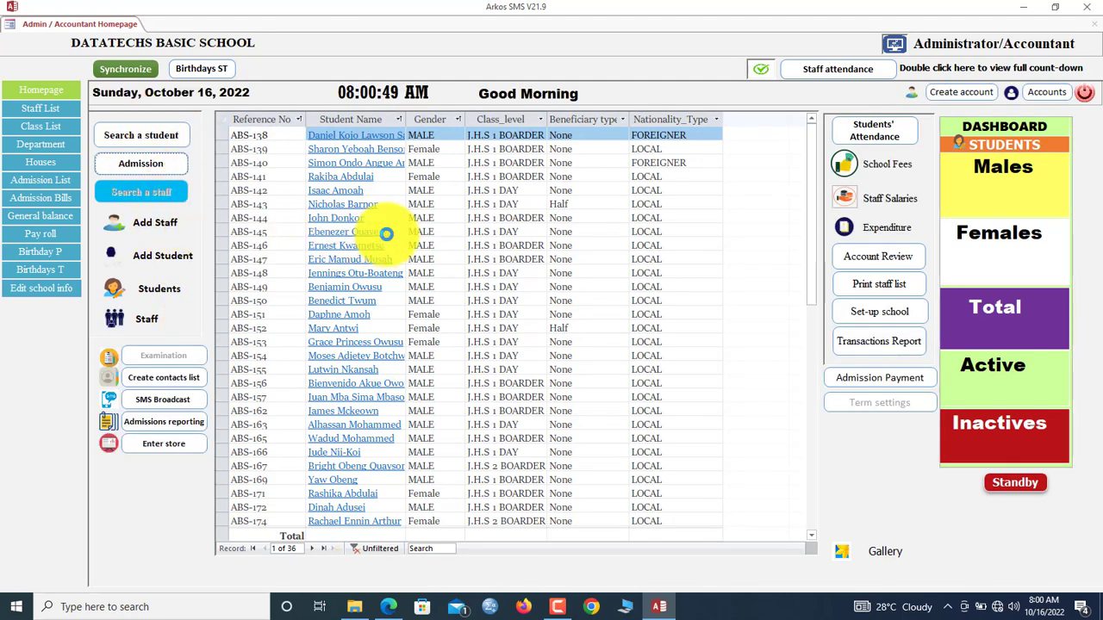
double_click(396, 233)
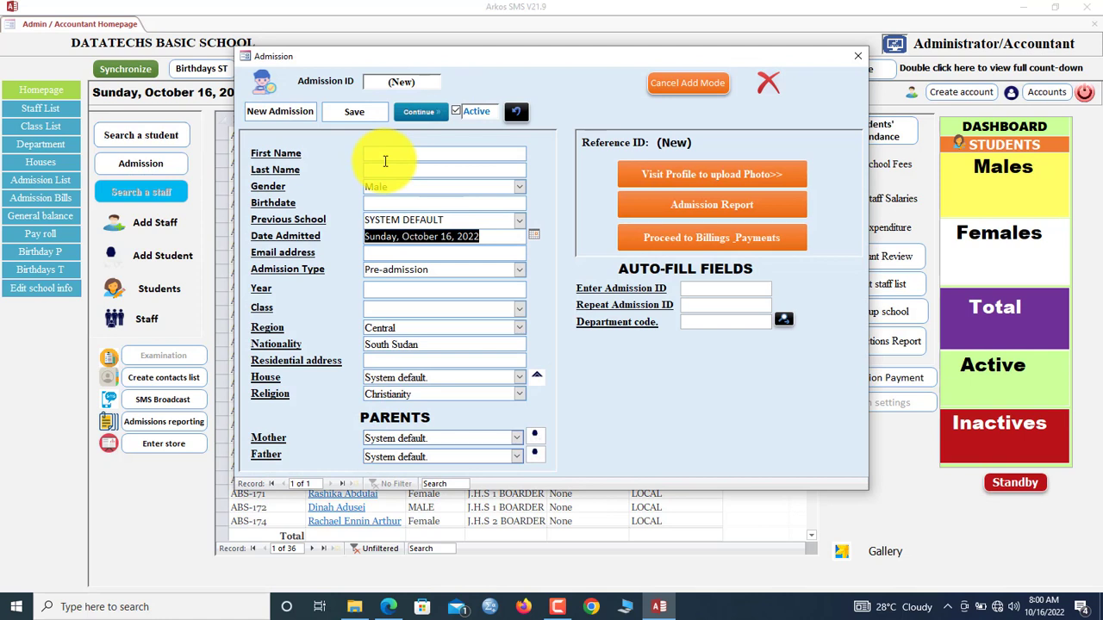
click(388, 155)
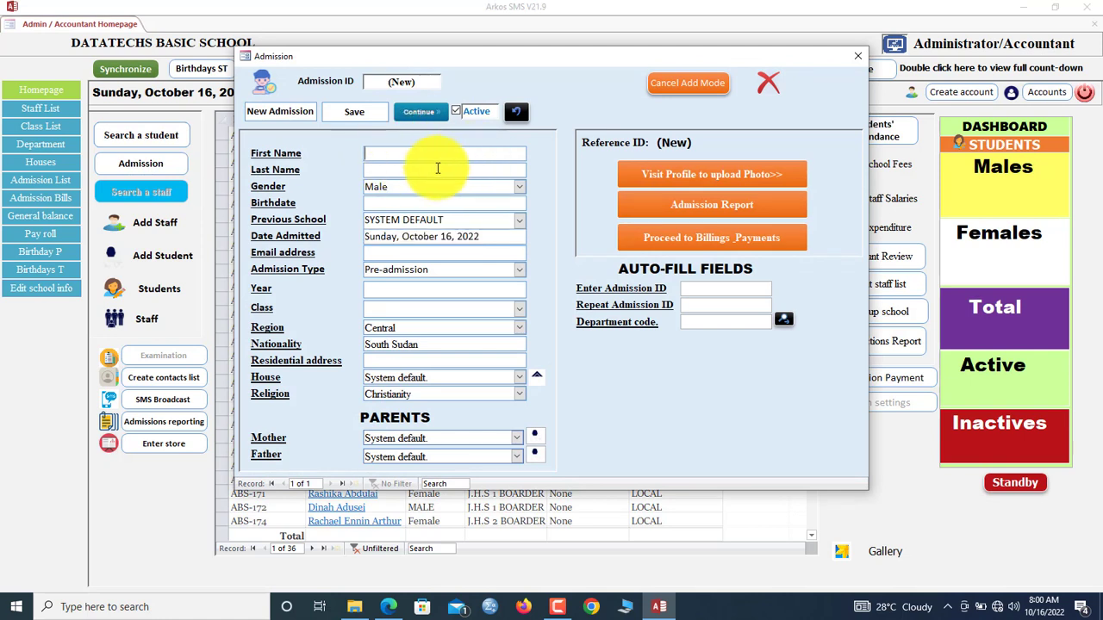
text(DIANA)
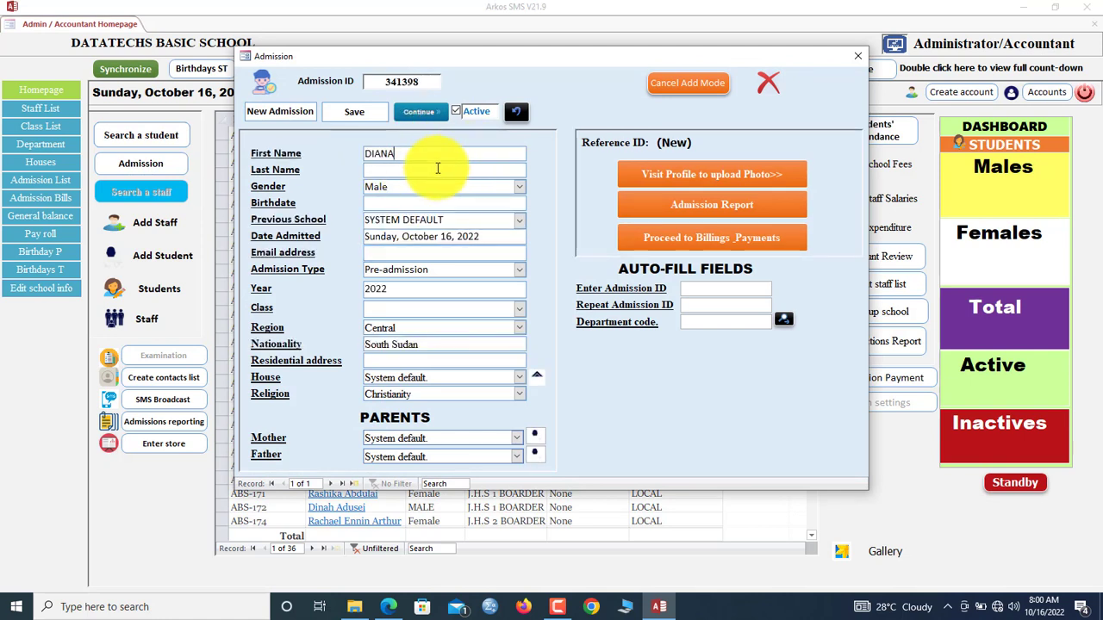
key(Tab)
text(A)
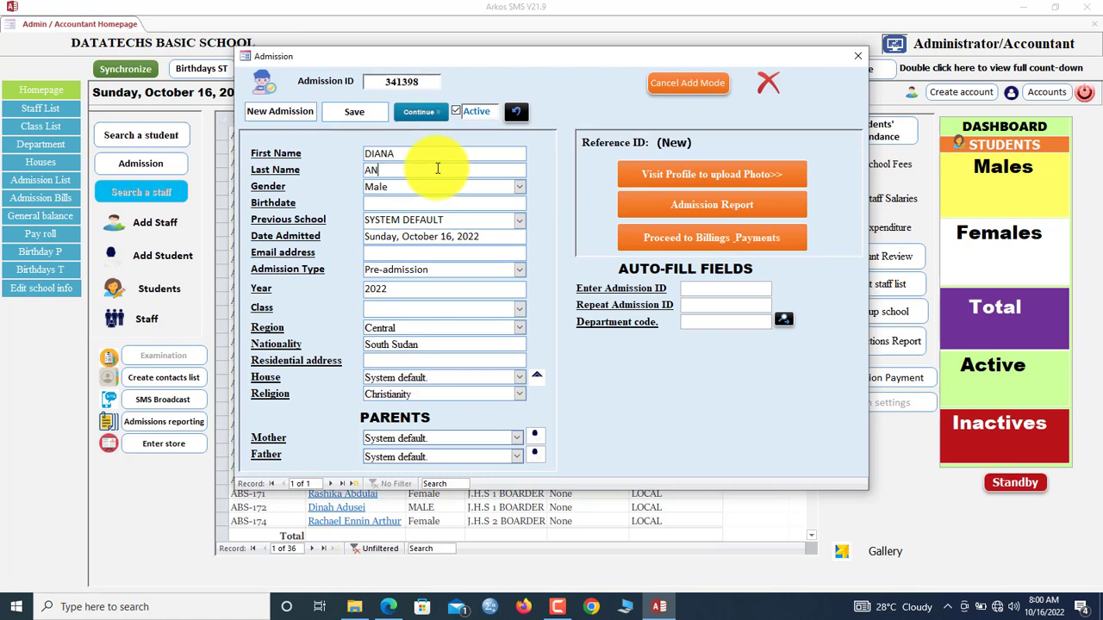
key(Tab)
text(F)
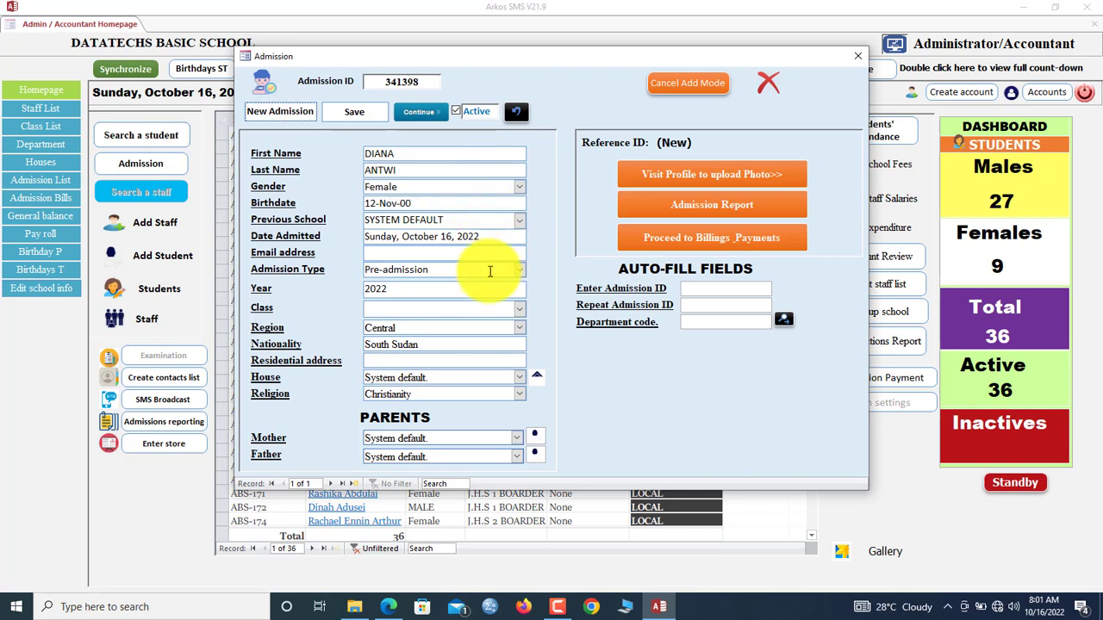
click(518, 308)
click(460, 339)
text(Kasoa)
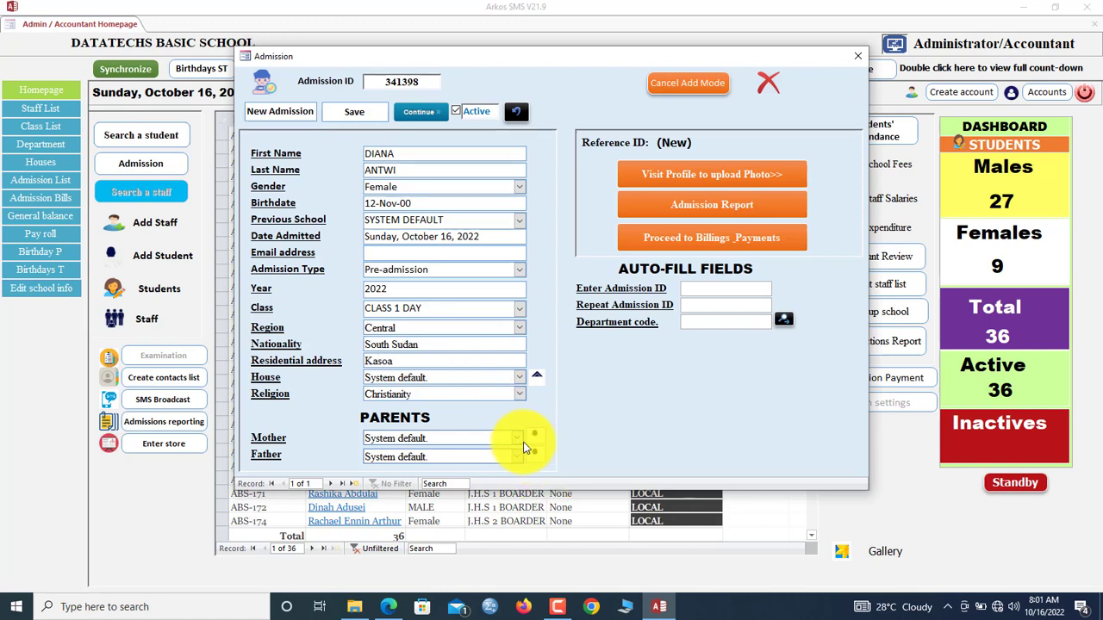
click(354, 111)
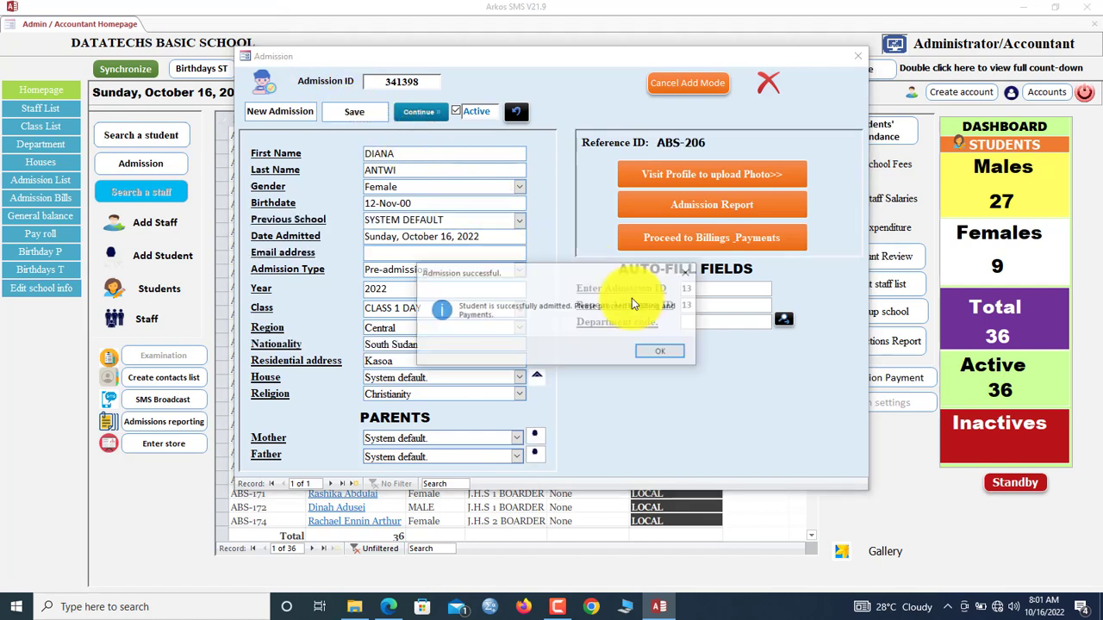
click(660, 349)
click(668, 348)
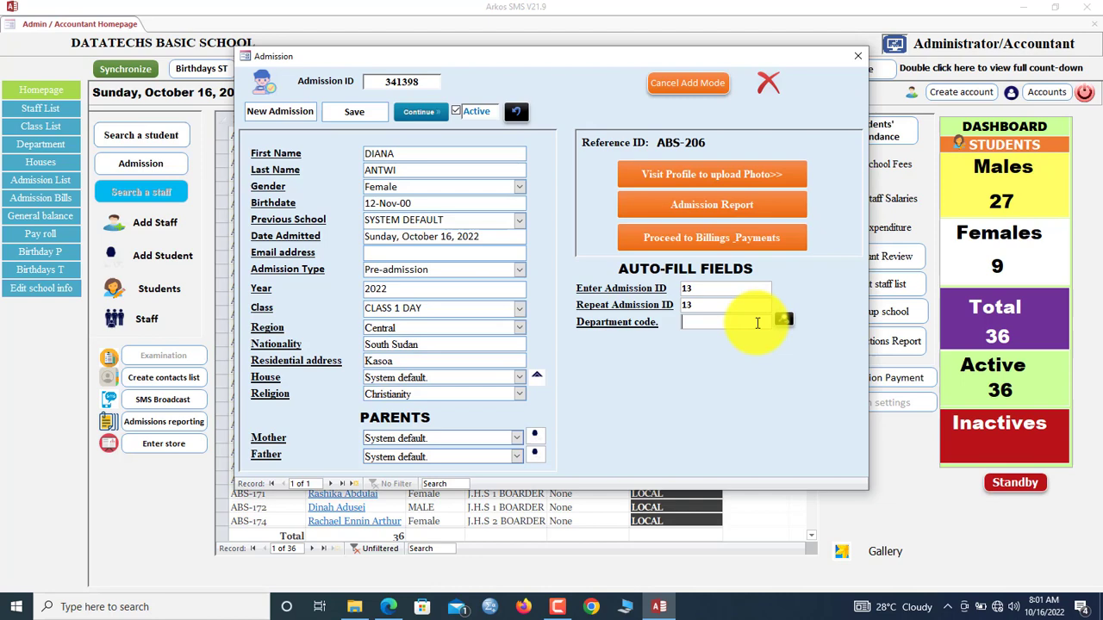
Step: Go to the LOWER PRIMARY department record and bring up its admission fee settings
click(786, 322)
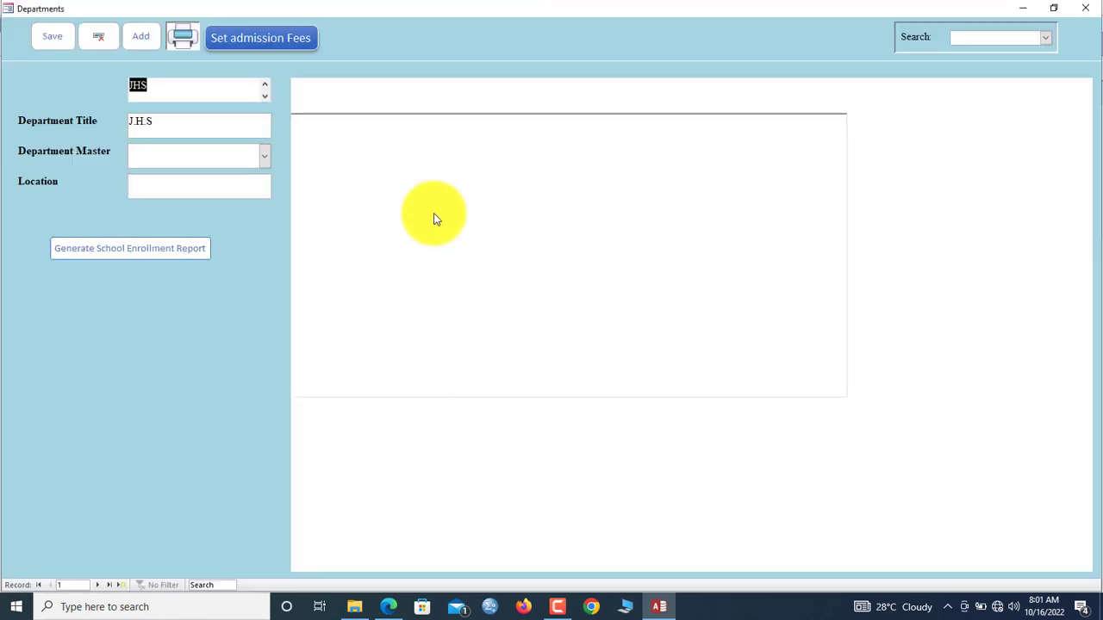
click(96, 585)
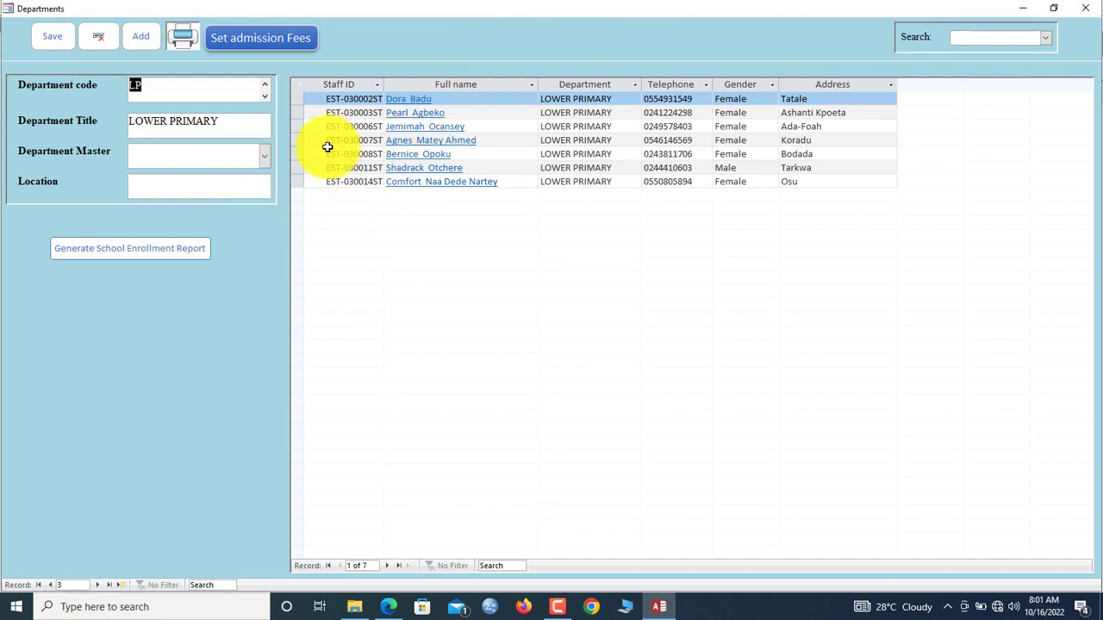
click(239, 39)
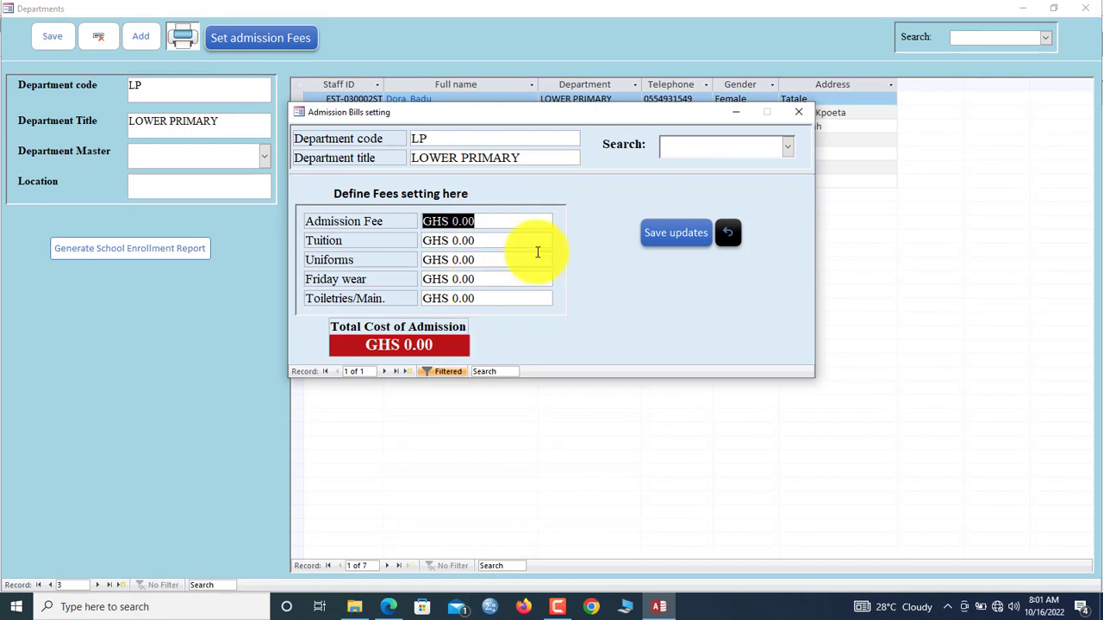
drag(555, 120, 594, 120)
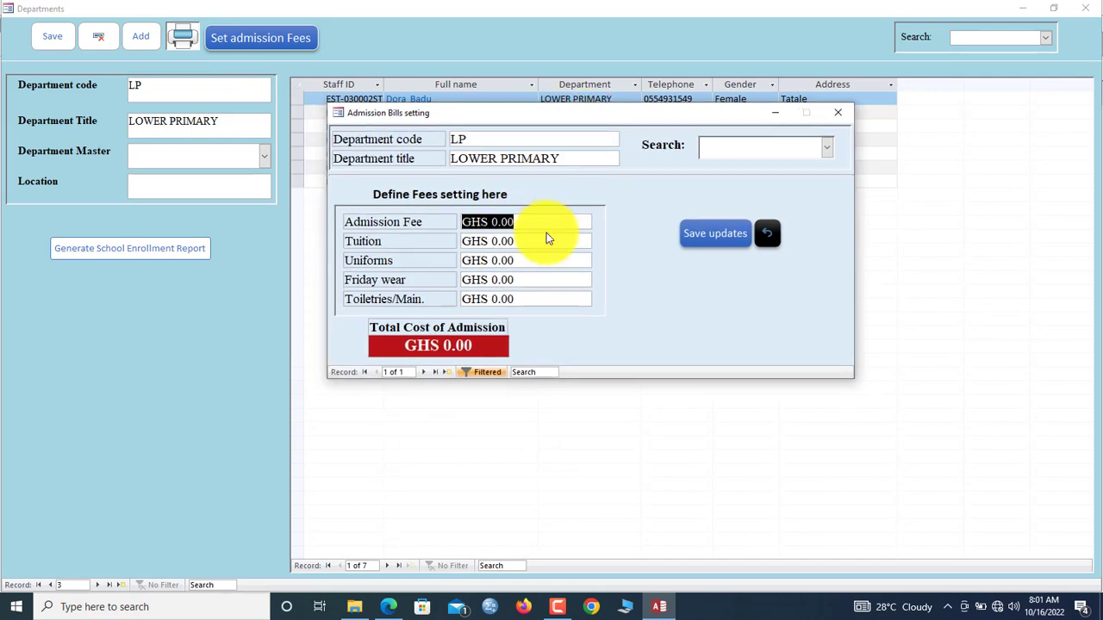
text(120)
Step: Enter the admission, tuition and uniforms fees totalling GHS 2,250 and save the updates
key(Tab)
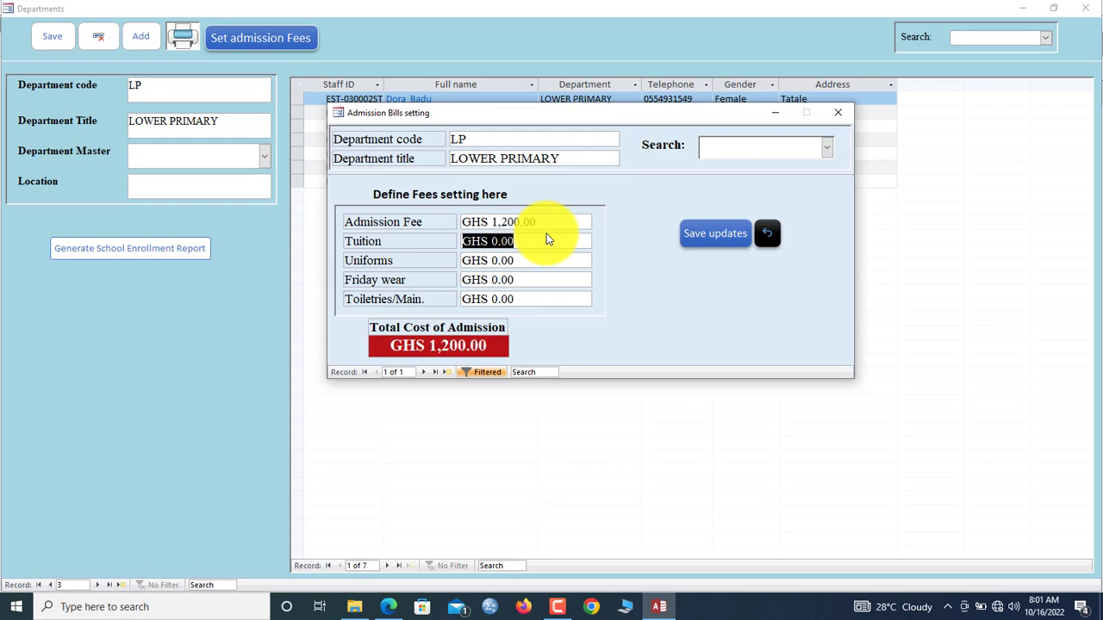
text(400)
key(Tab)
text(5)
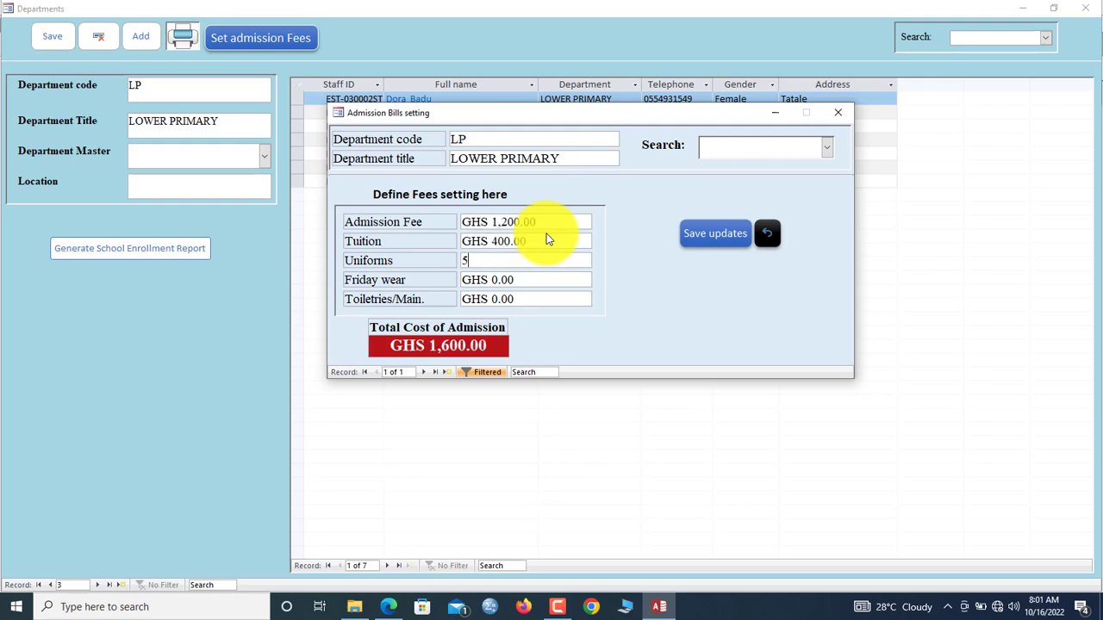
text(00)
key(Tab)
text(10)
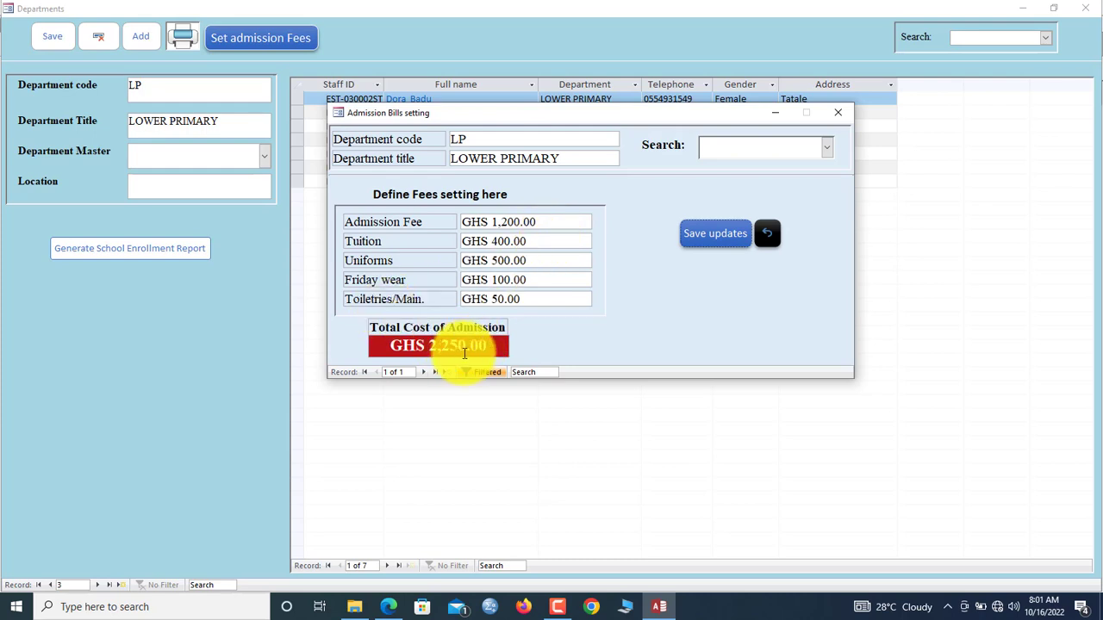
click(715, 234)
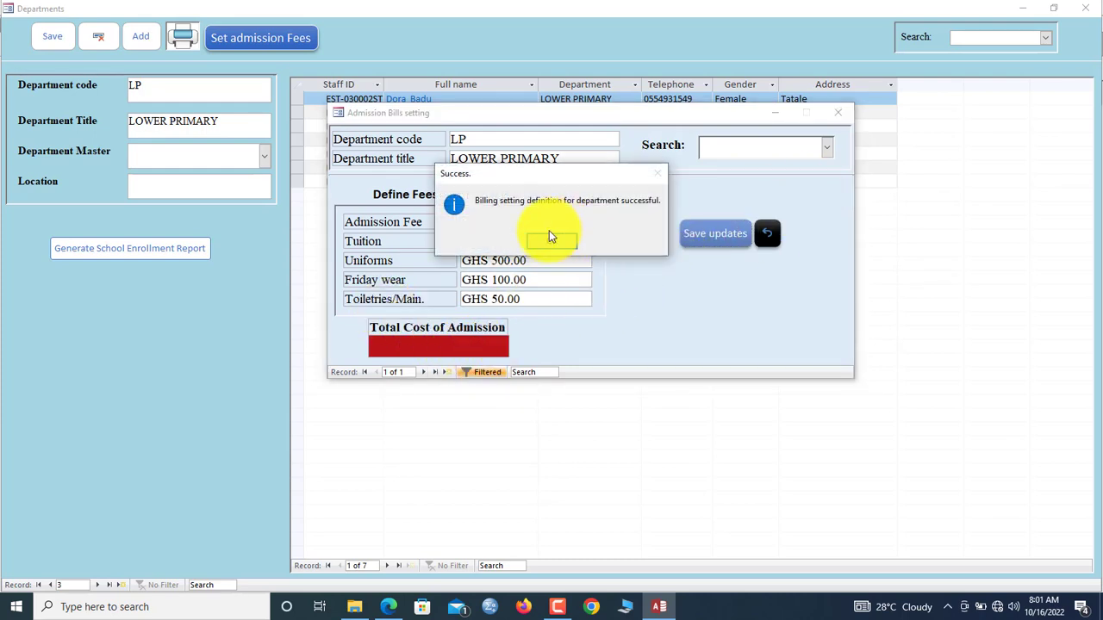
click(552, 239)
click(840, 113)
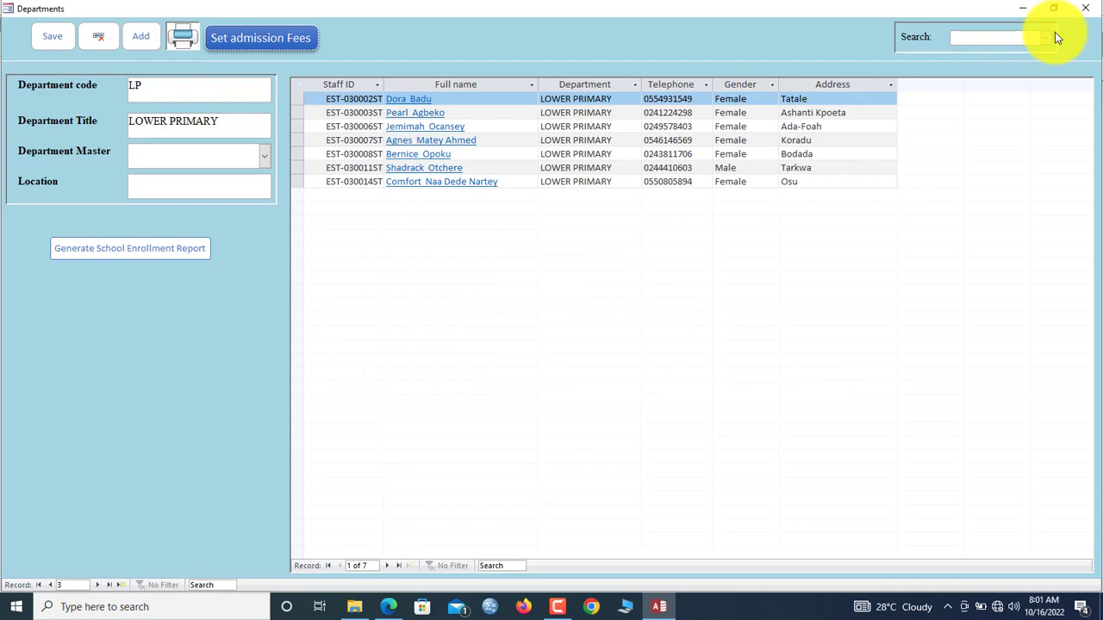
click(1084, 8)
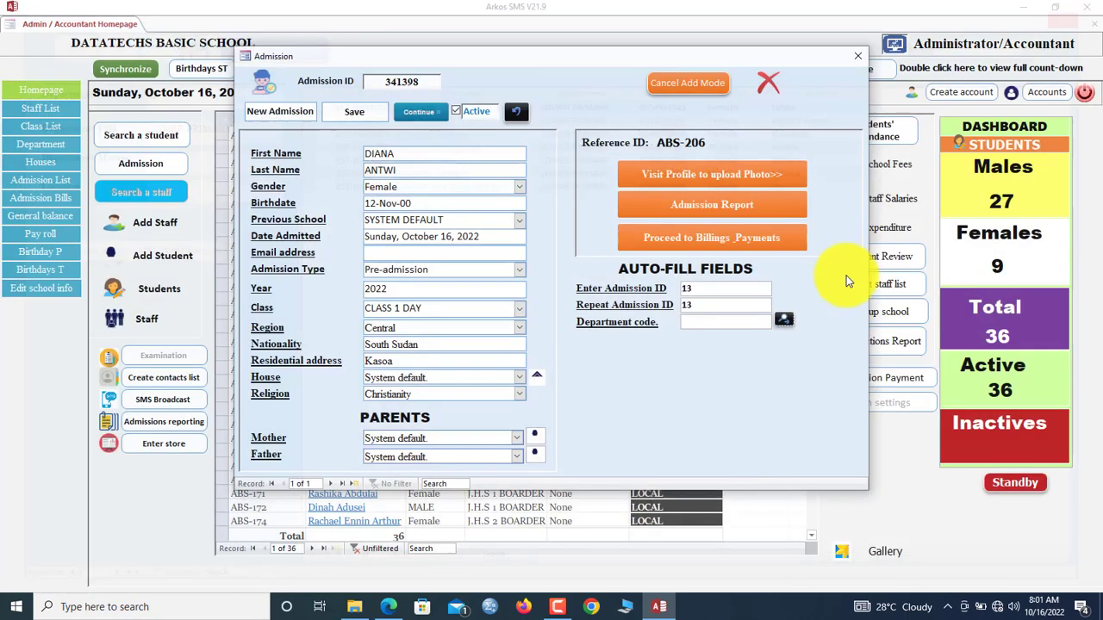
text(LP)
click(717, 319)
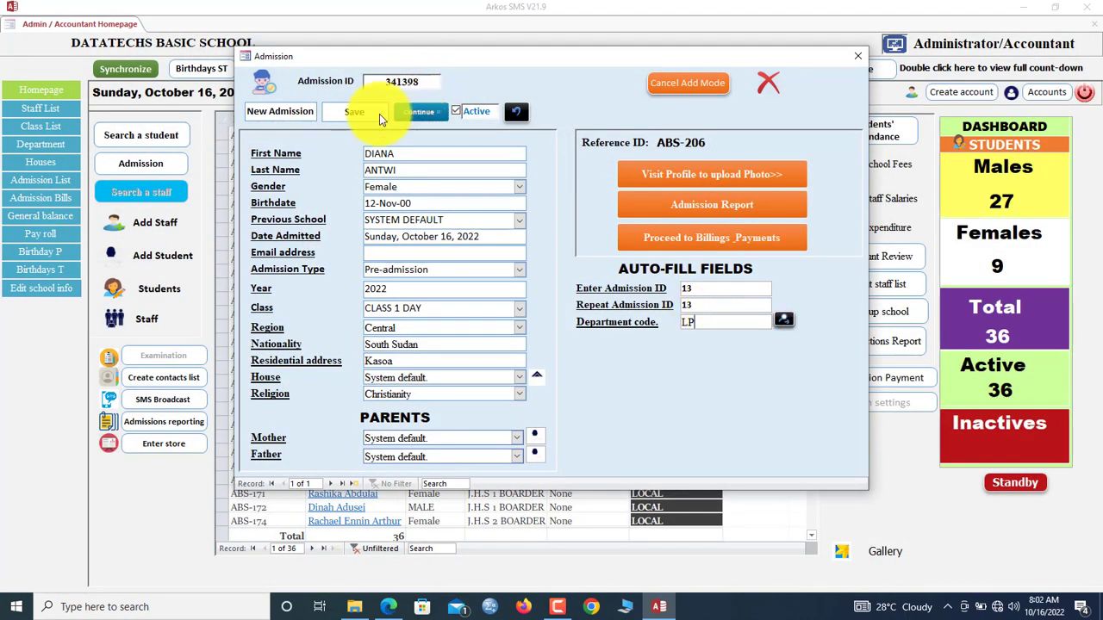
click(419, 112)
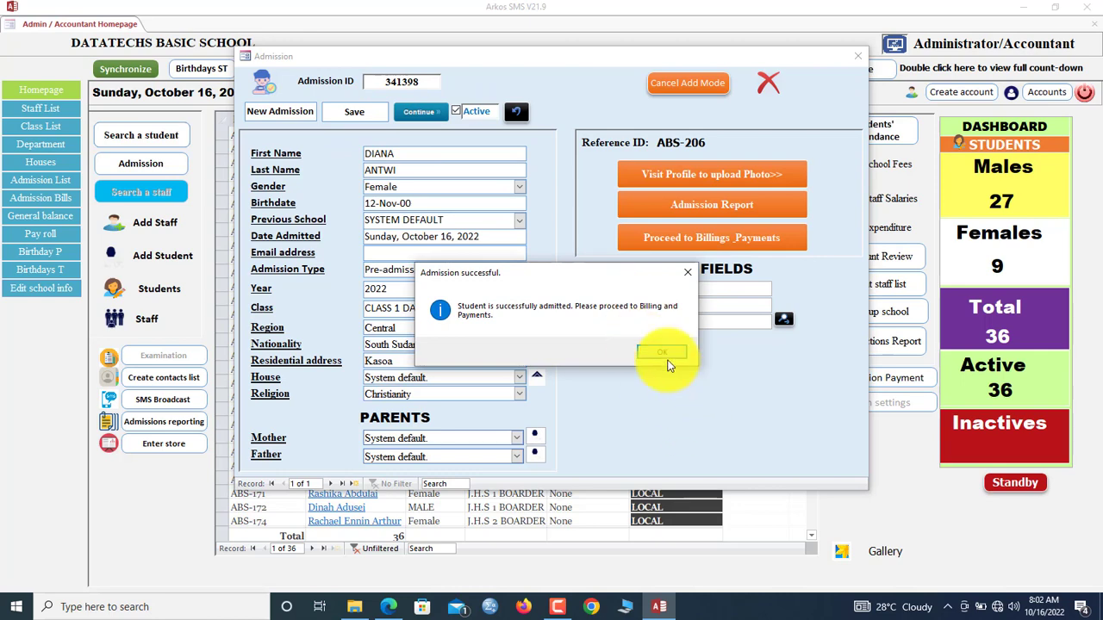
click(666, 353)
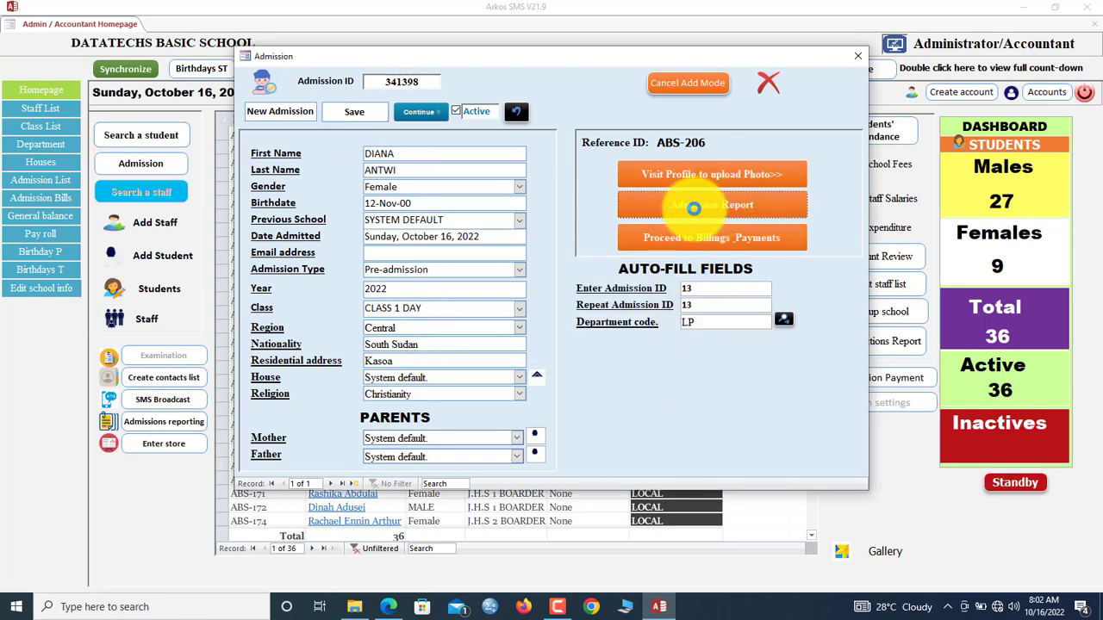
click(684, 208)
scroll(743, 277, down, 5)
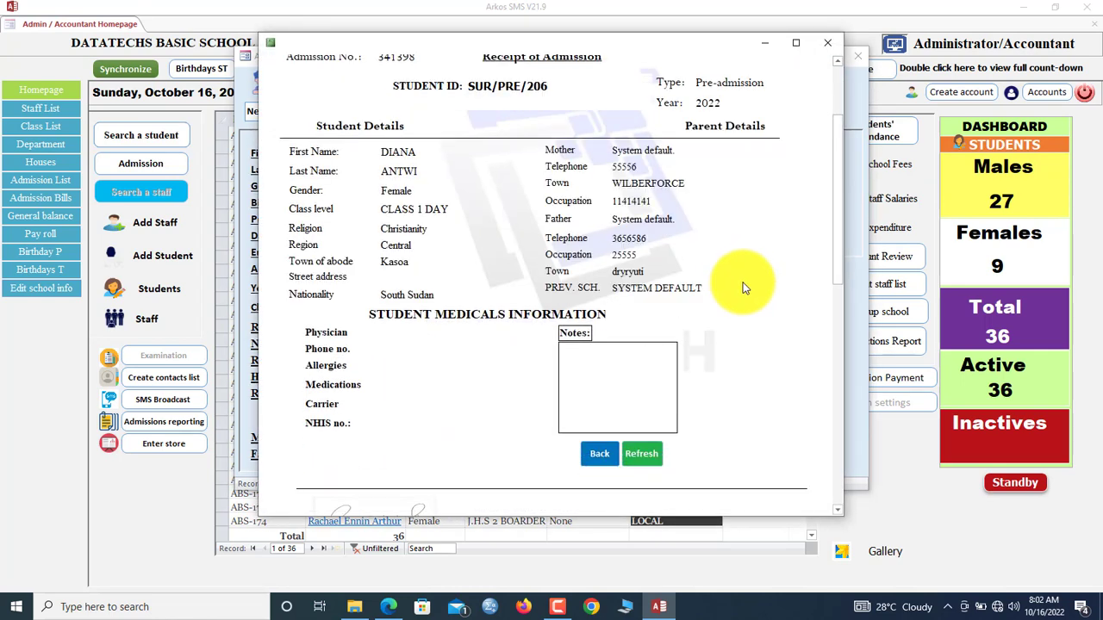
scroll(743, 277, down, 3)
scroll(743, 278, up, 6)
scroll(744, 278, down, 3)
scroll(744, 277, up, 3)
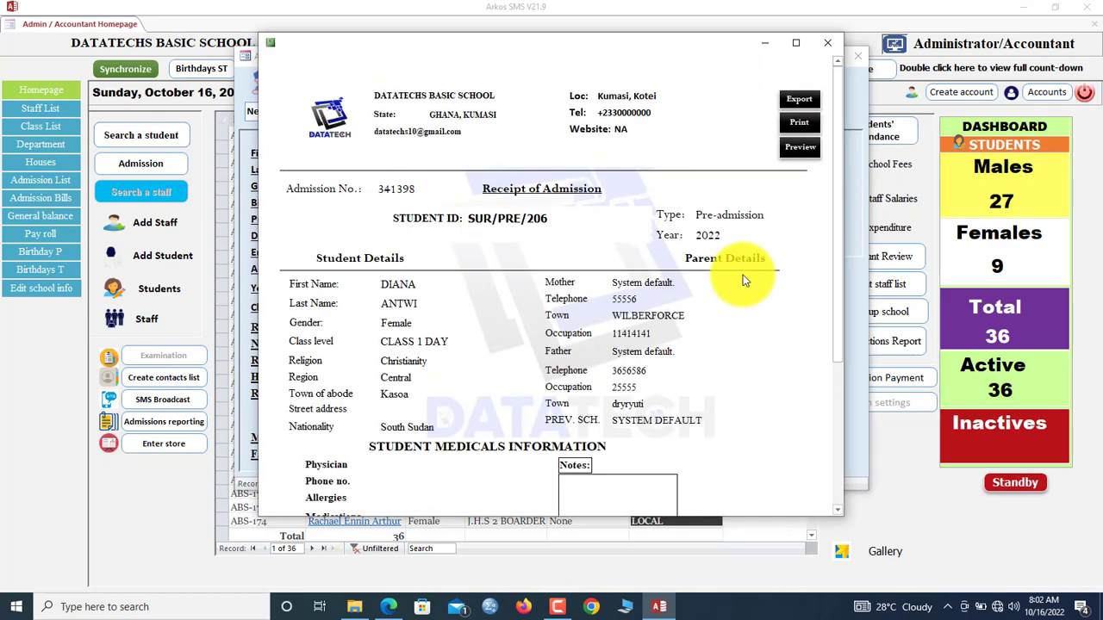
click(800, 149)
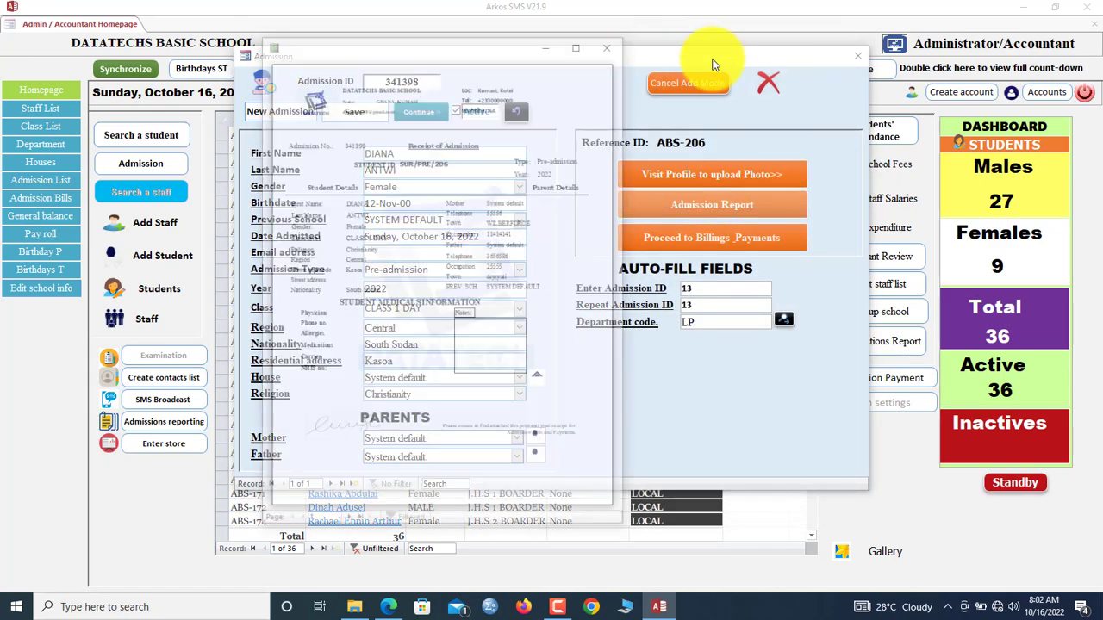
click(580, 44)
scroll(638, 293, down, 3)
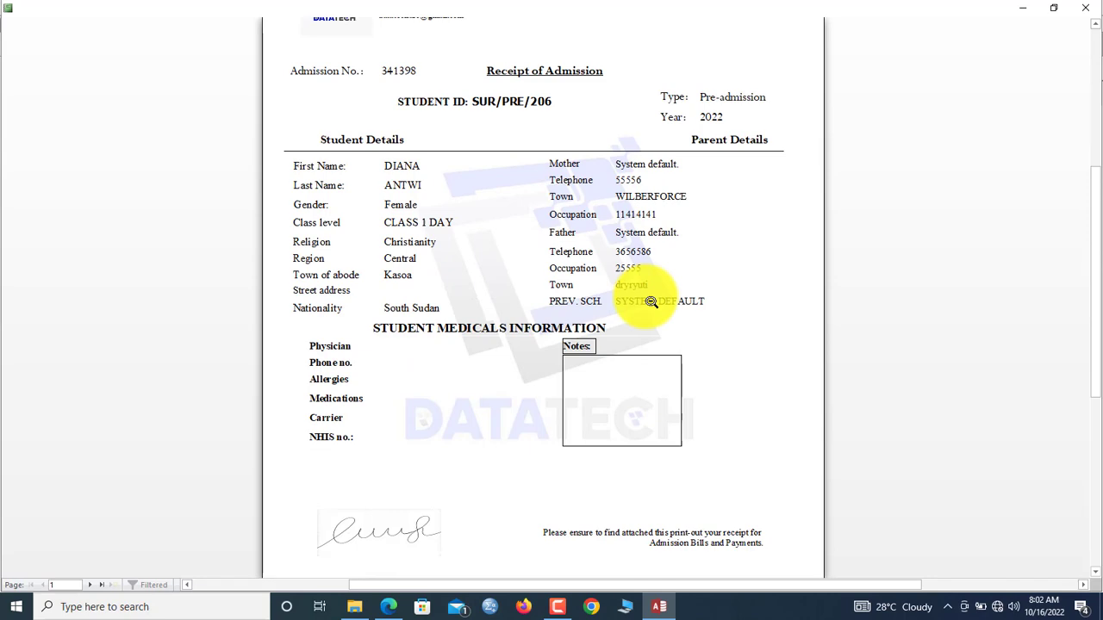
scroll(603, 379, down, 3)
scroll(597, 395, down, 1)
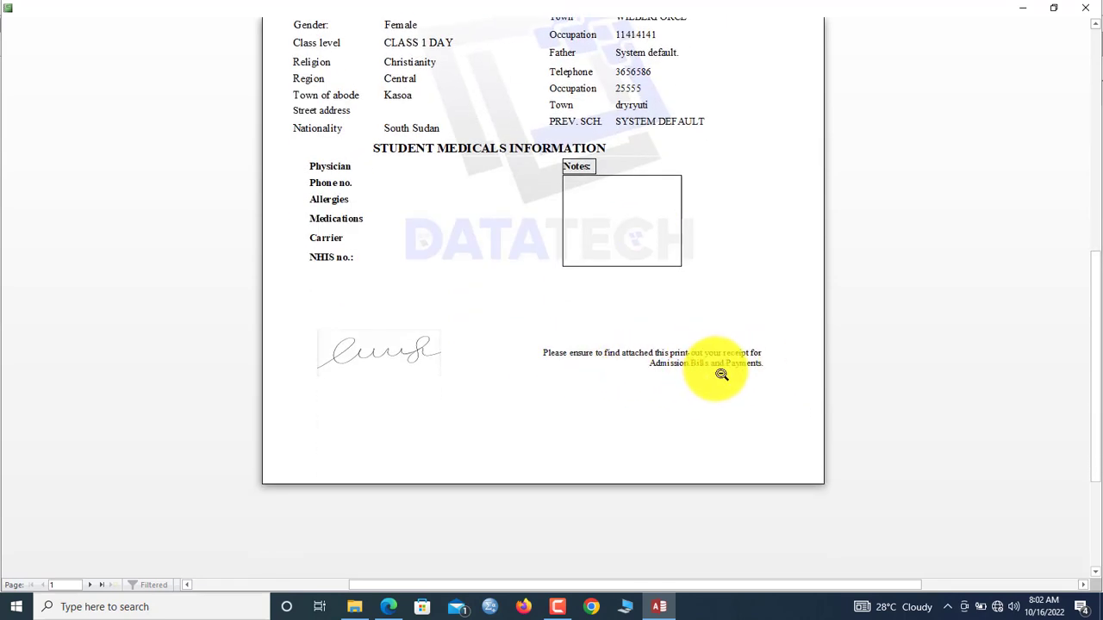
scroll(705, 374, up, 3)
scroll(706, 318, up, 3)
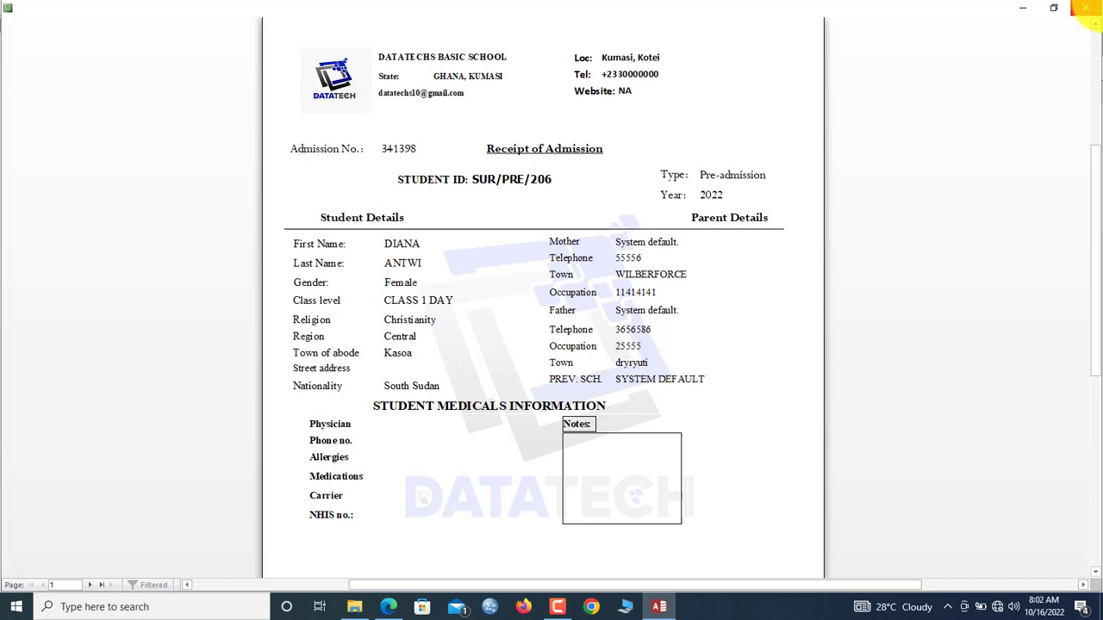
click(1087, 8)
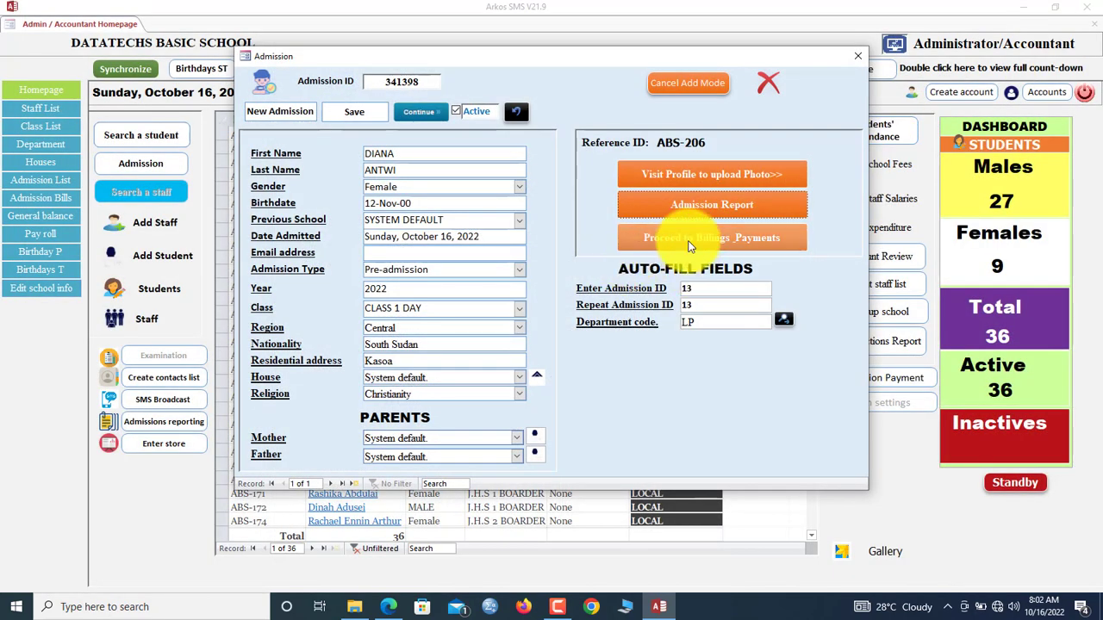
Step: Set the Reference ID to 206 and proceed to Billings_Payments for the new student
click(692, 142)
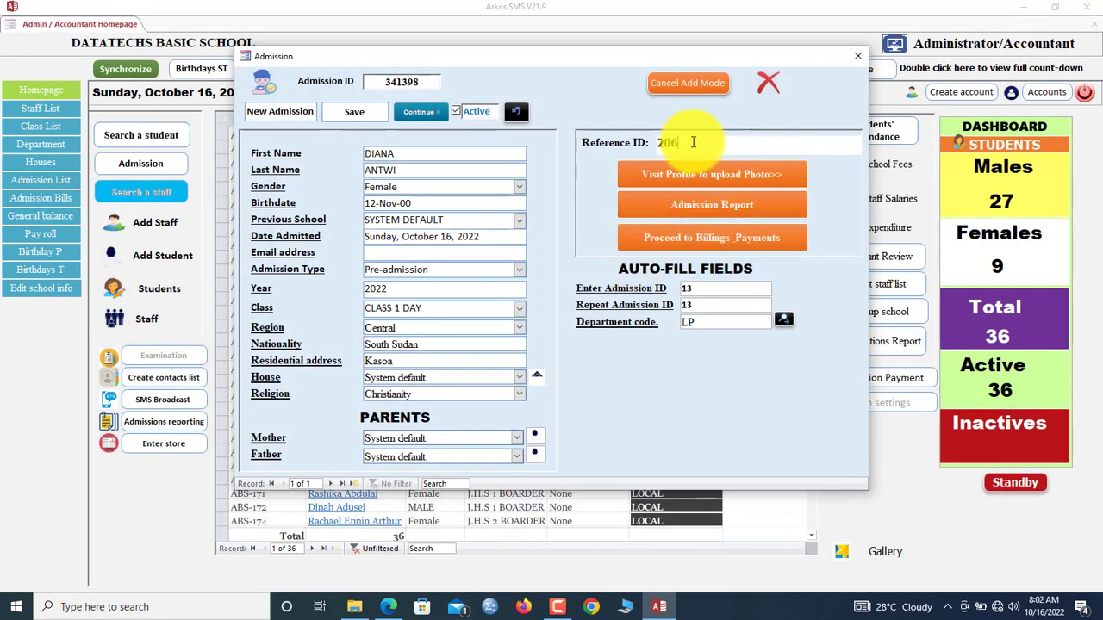
drag(692, 142, 592, 142)
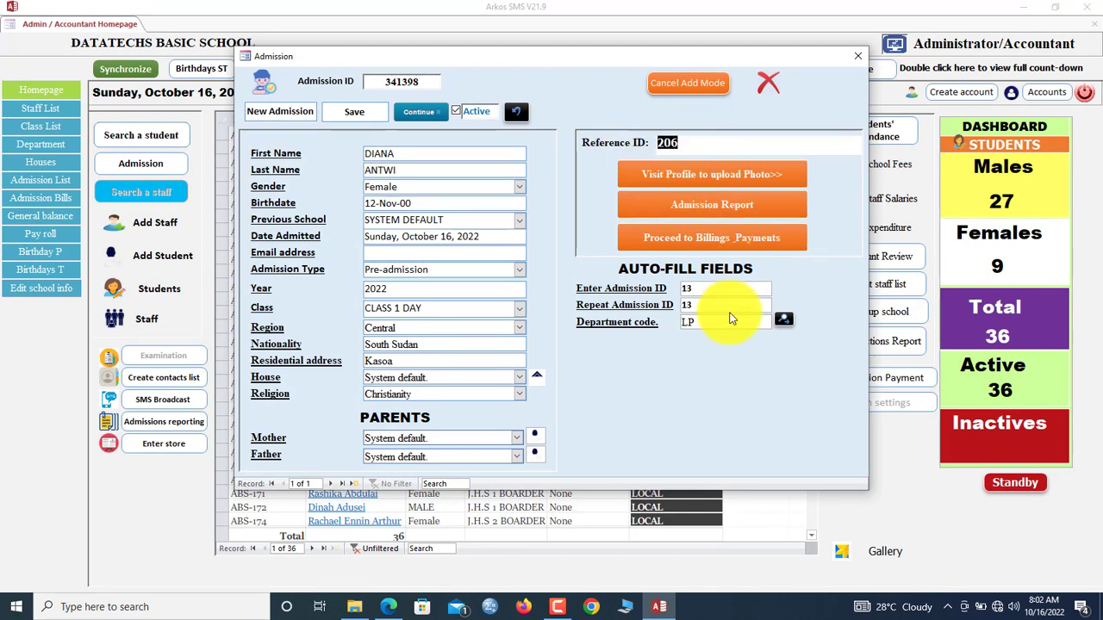
click(787, 345)
click(726, 232)
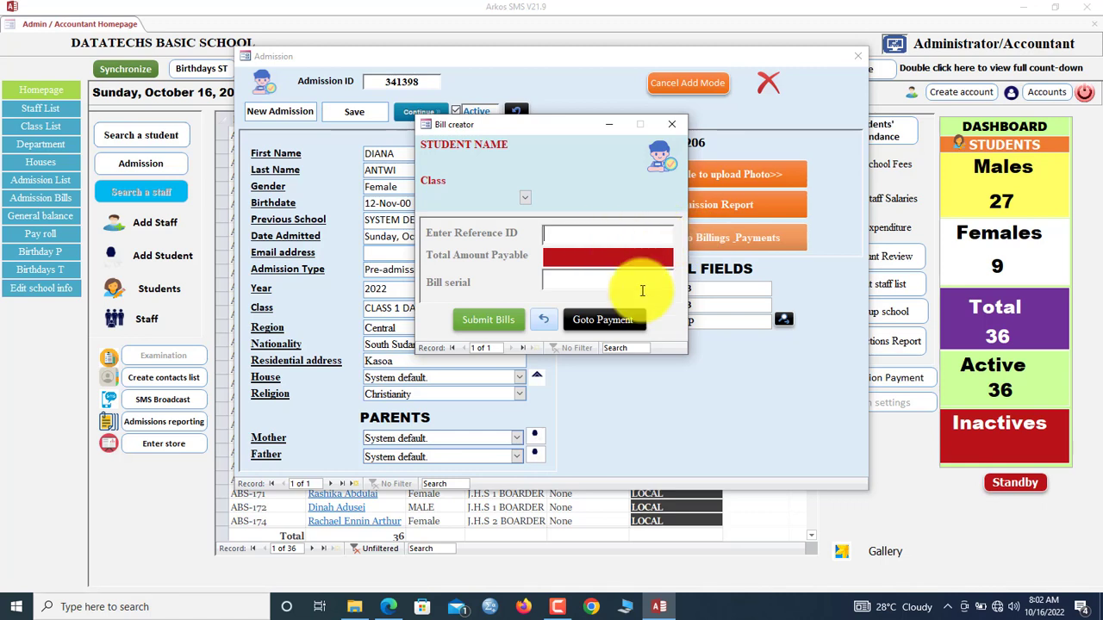
text(206)
click(487, 321)
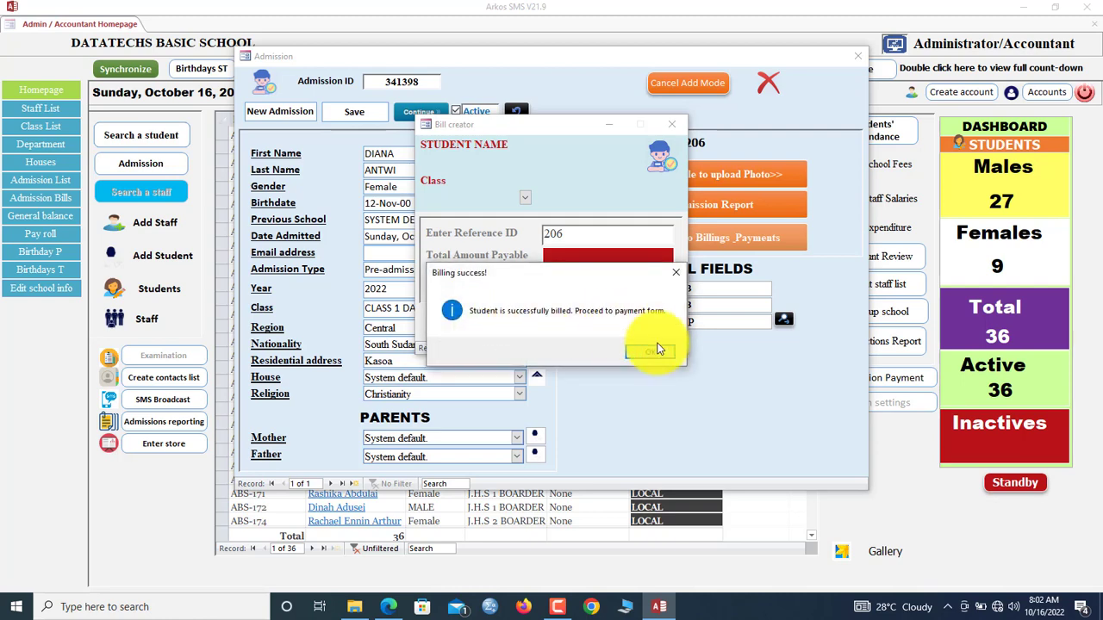
click(654, 355)
click(620, 317)
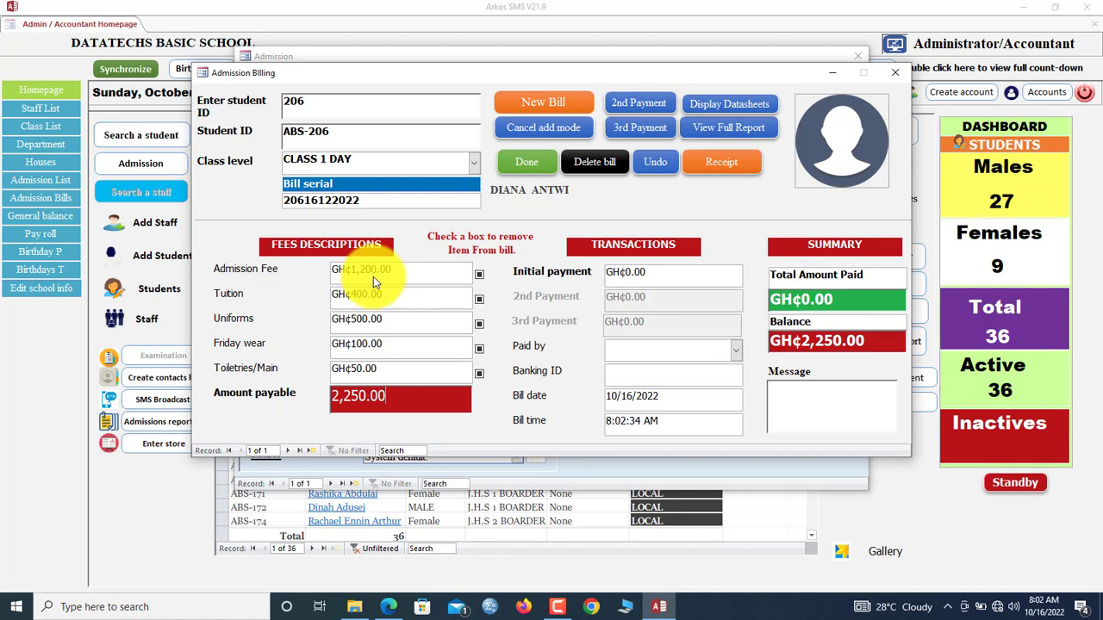
click(479, 274)
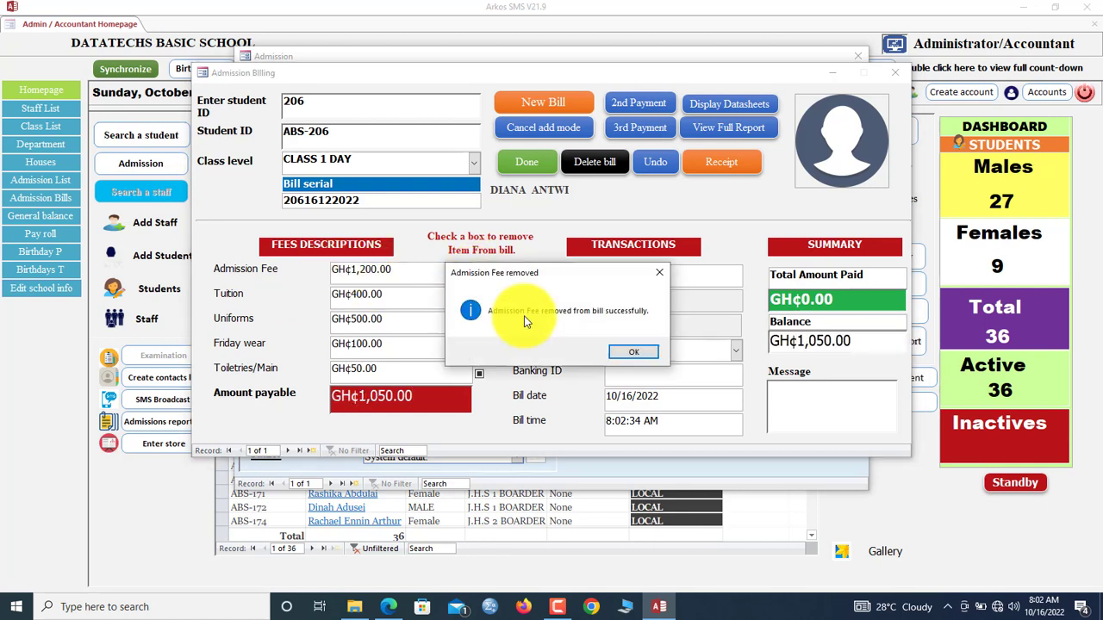
click(633, 352)
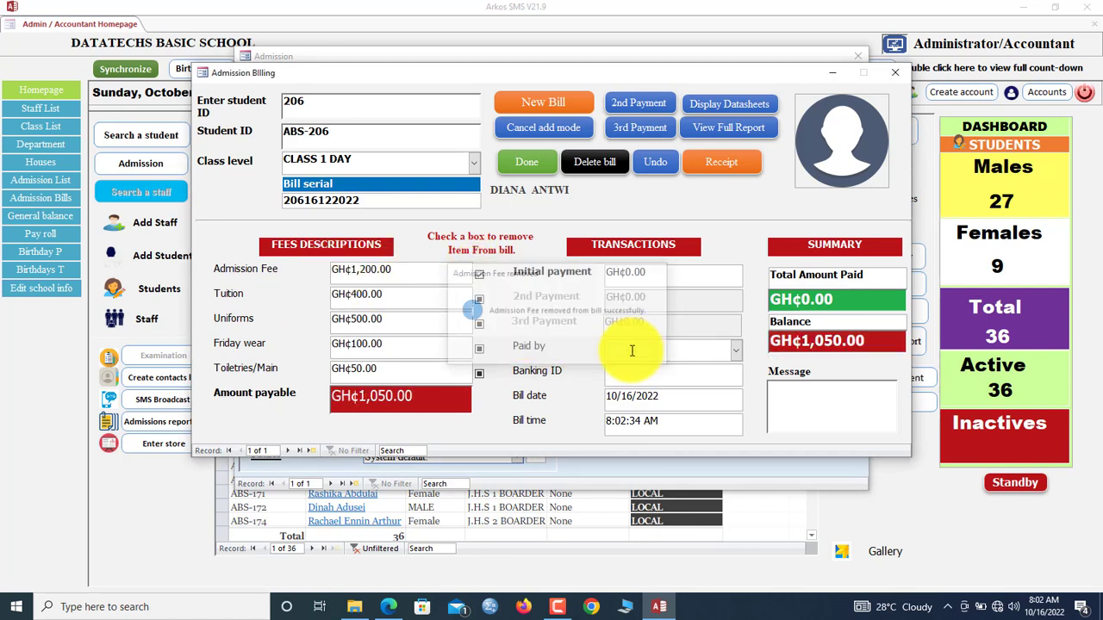
click(479, 373)
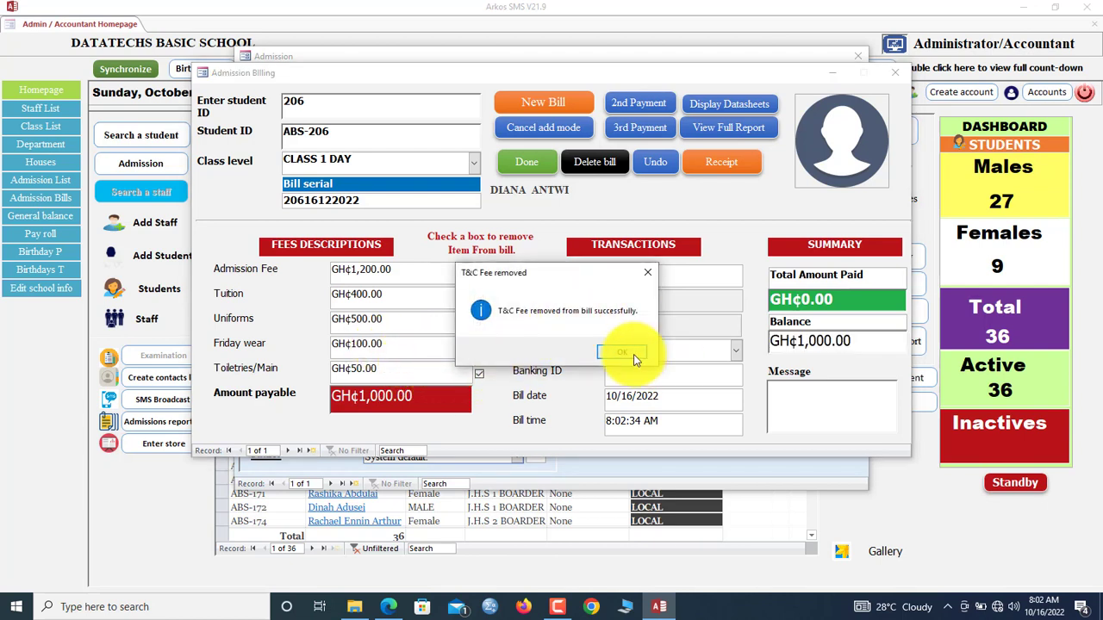
click(633, 354)
Step: Record a GH¢1,000 initial payment by CASH and save the billing transaction
click(655, 272)
text(10)
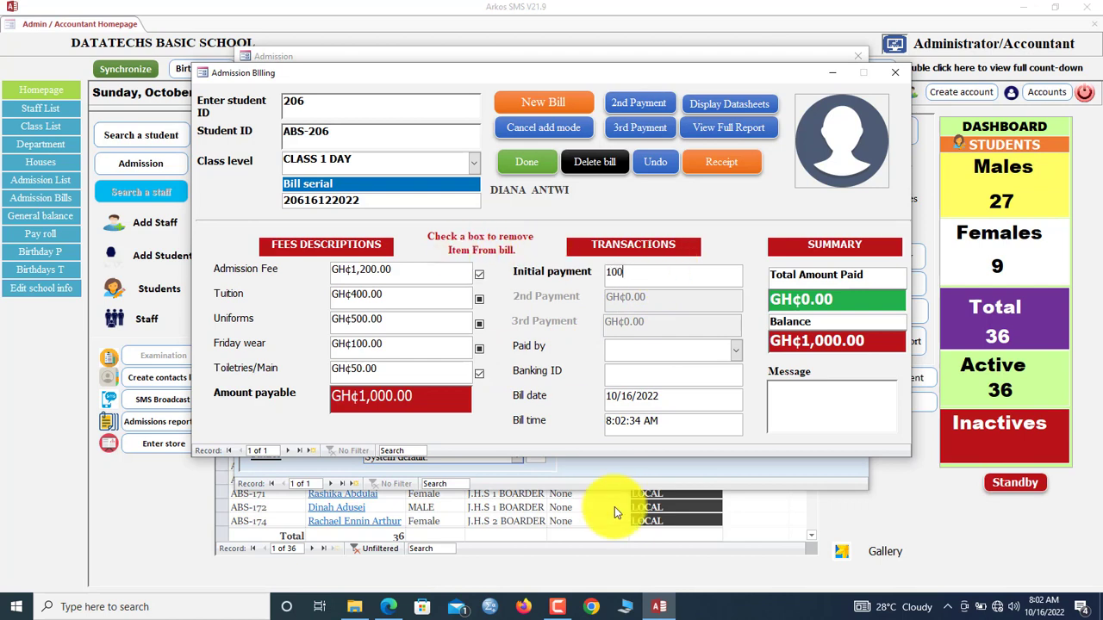
text(0)
key(Return)
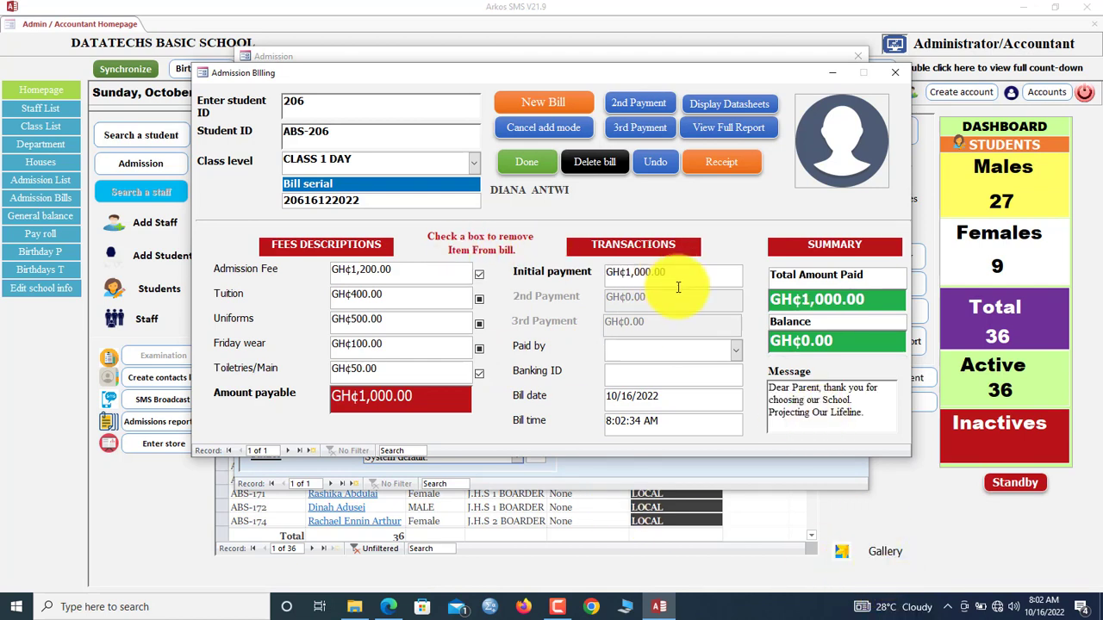
click(672, 348)
click(736, 351)
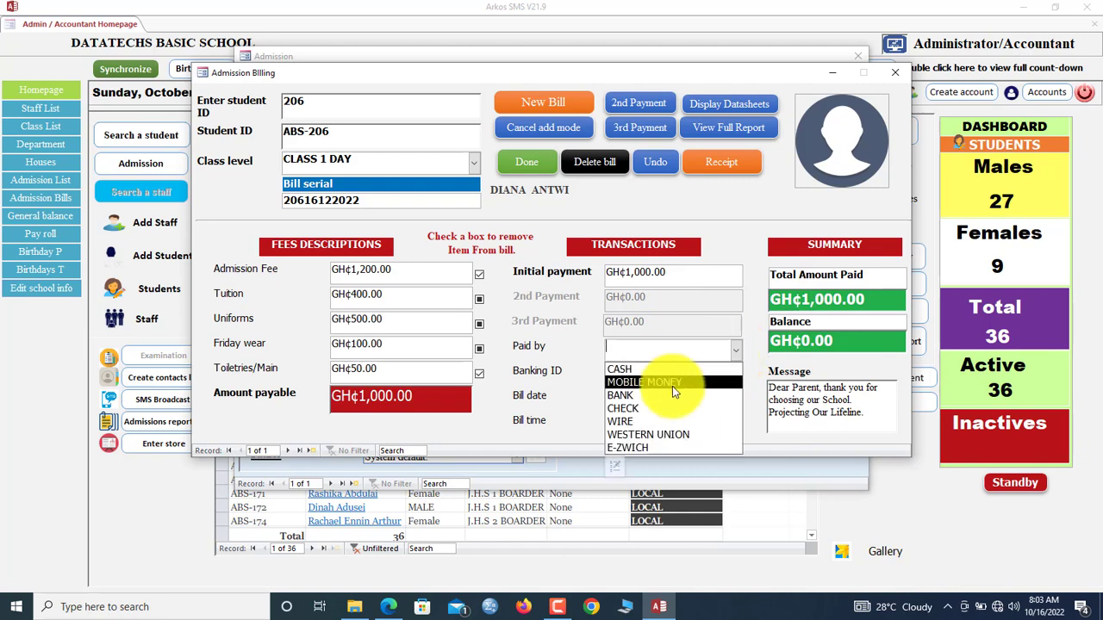
click(653, 369)
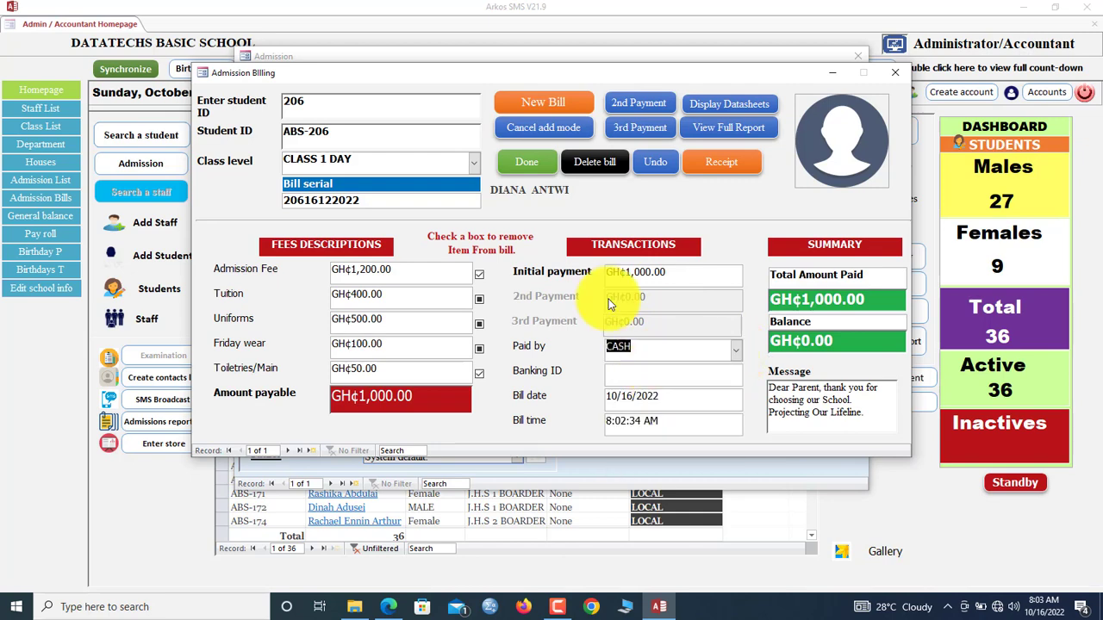
click(521, 162)
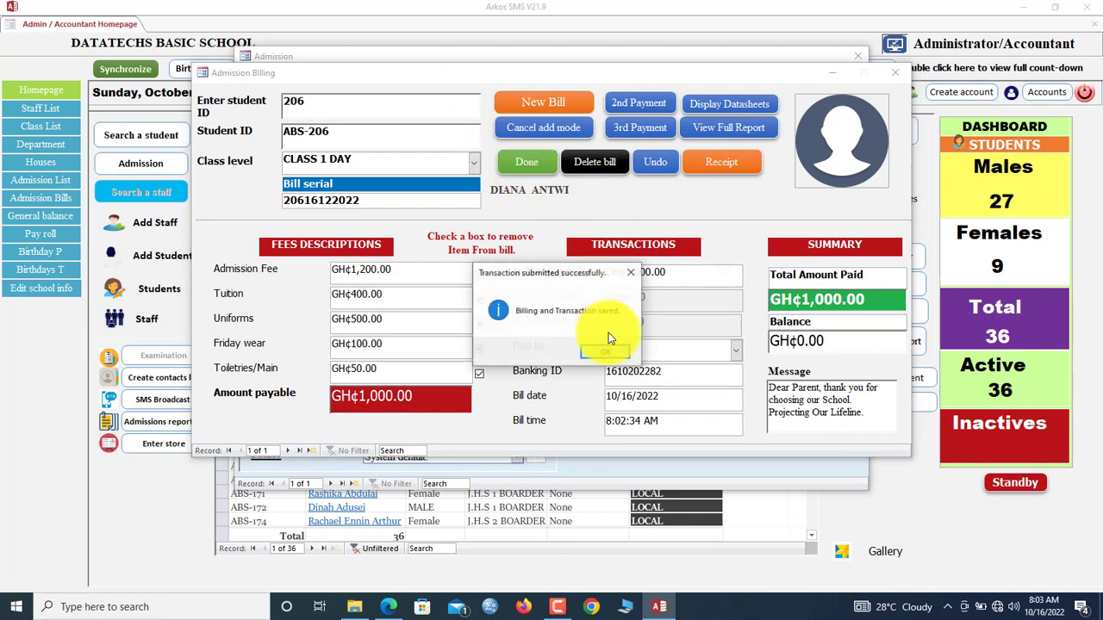
click(608, 332)
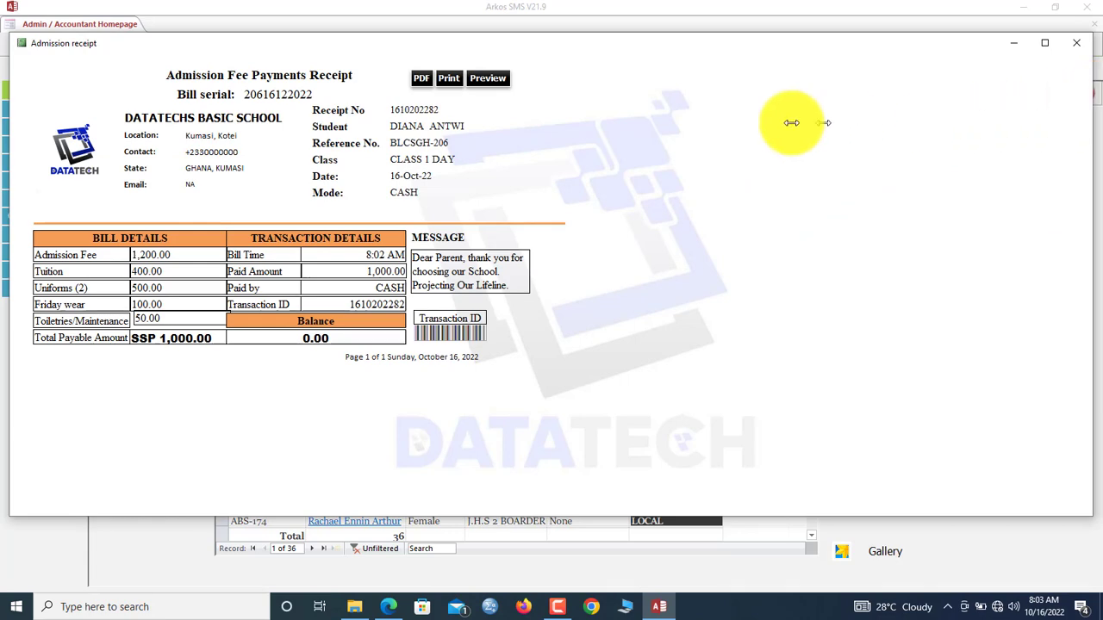
Step: Resize and centre the admission fee receipt window, then close it
drag(1094, 101, 594, 103)
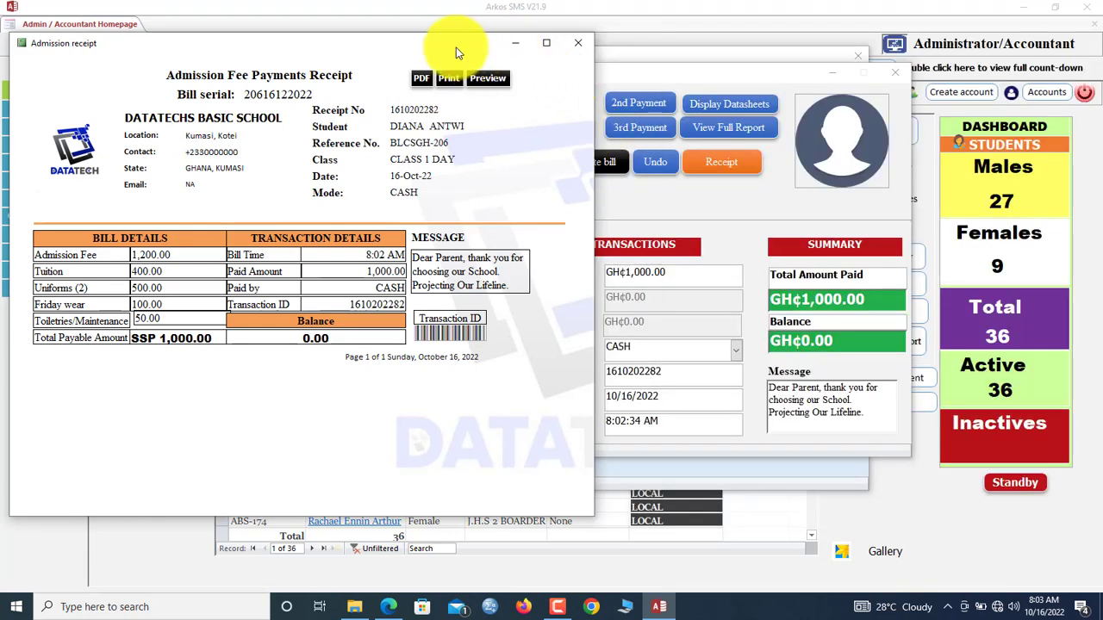
drag(455, 41, 659, 29)
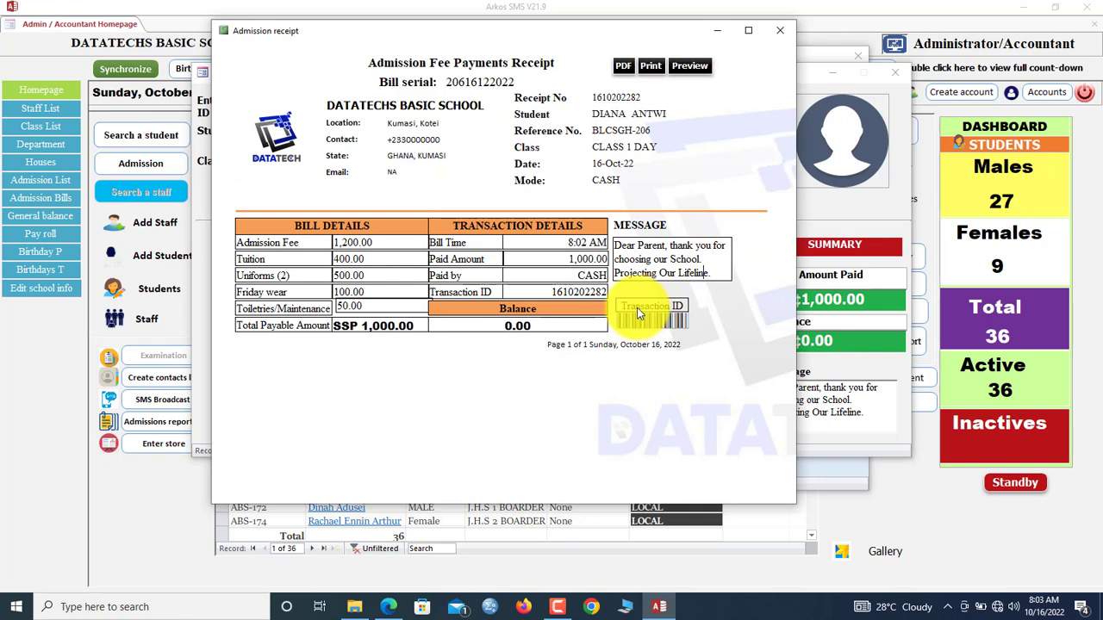
click(780, 33)
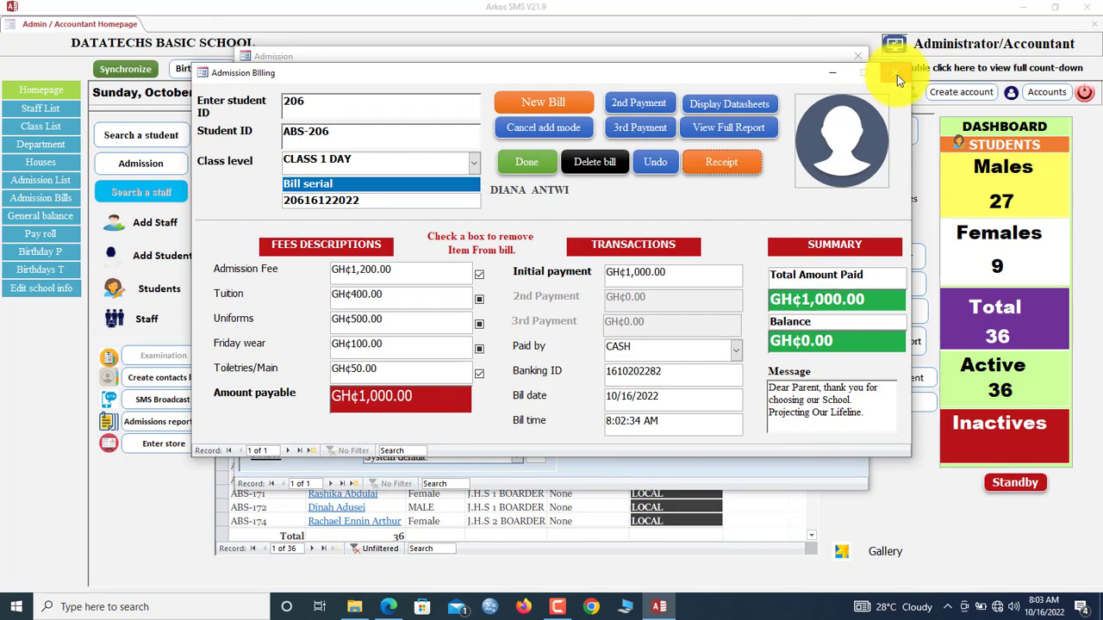
Step: Close the Admission Billing and Admission windows and refresh the homepage student list
click(897, 75)
click(857, 56)
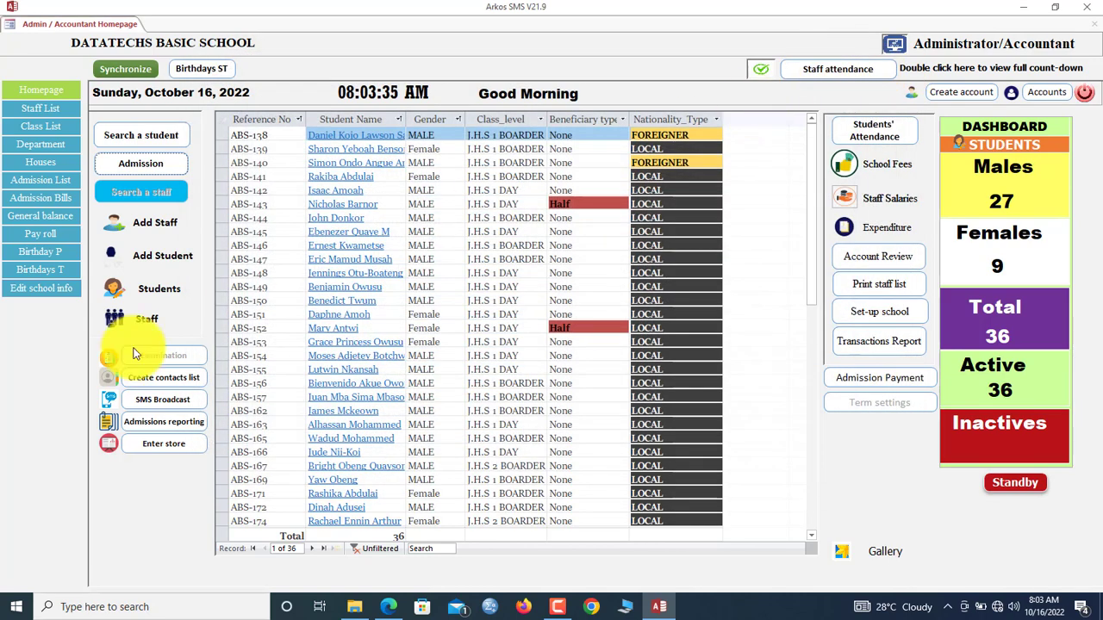
click(125, 69)
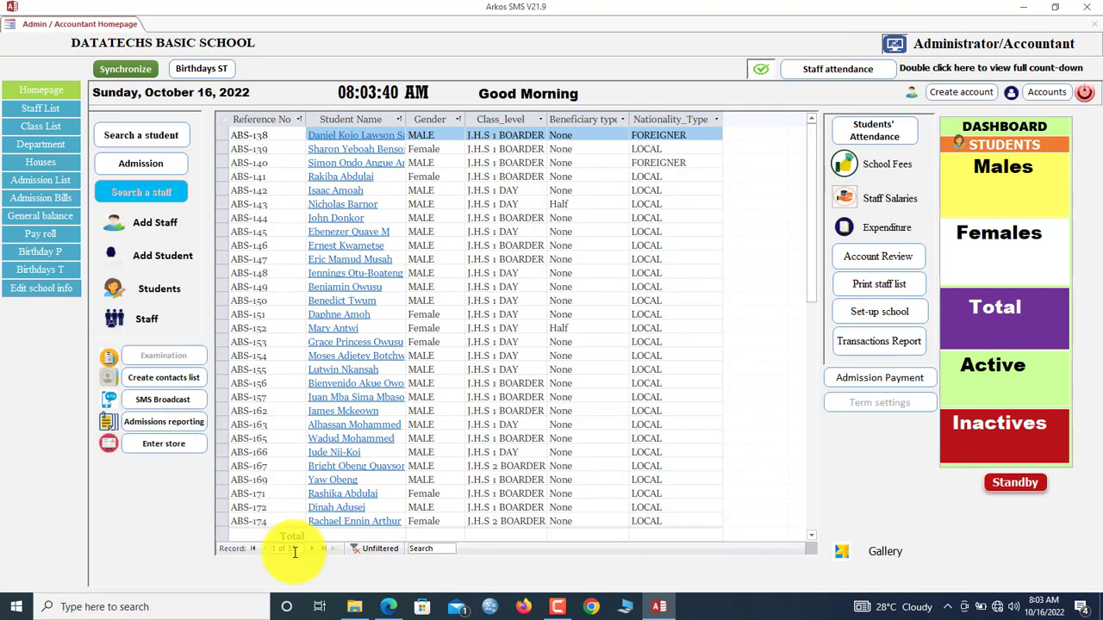
click(440, 547)
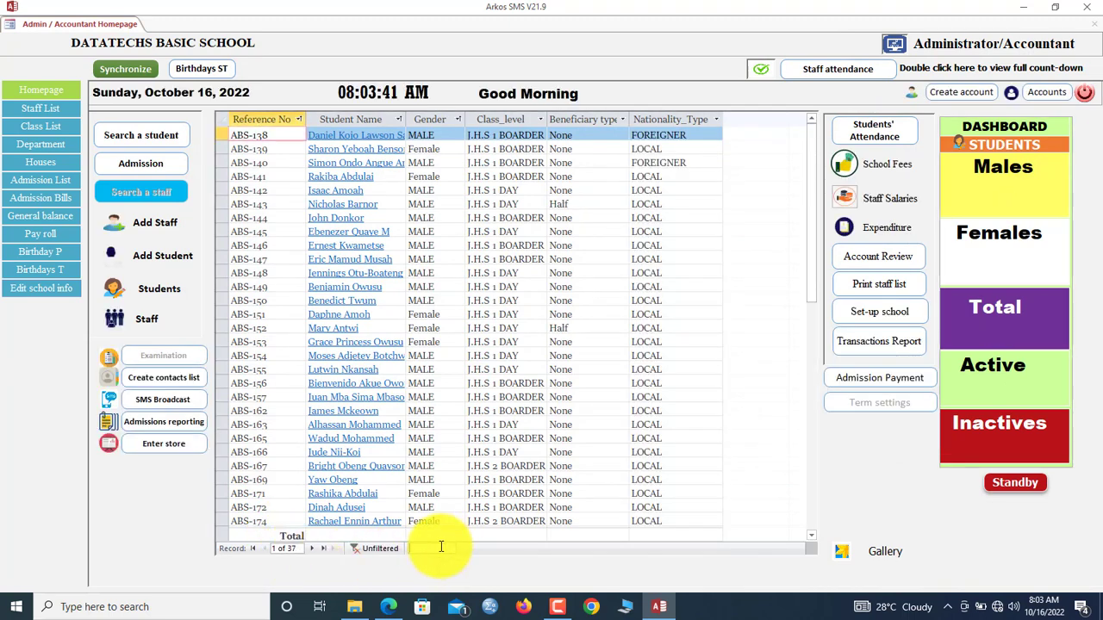
text(dia)
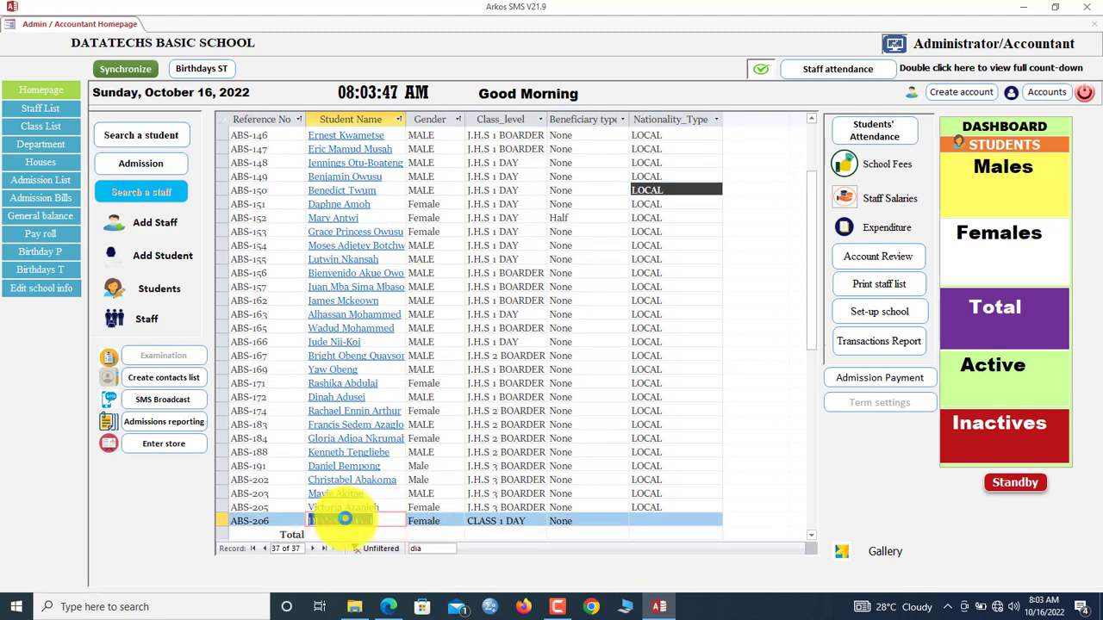
click(345, 520)
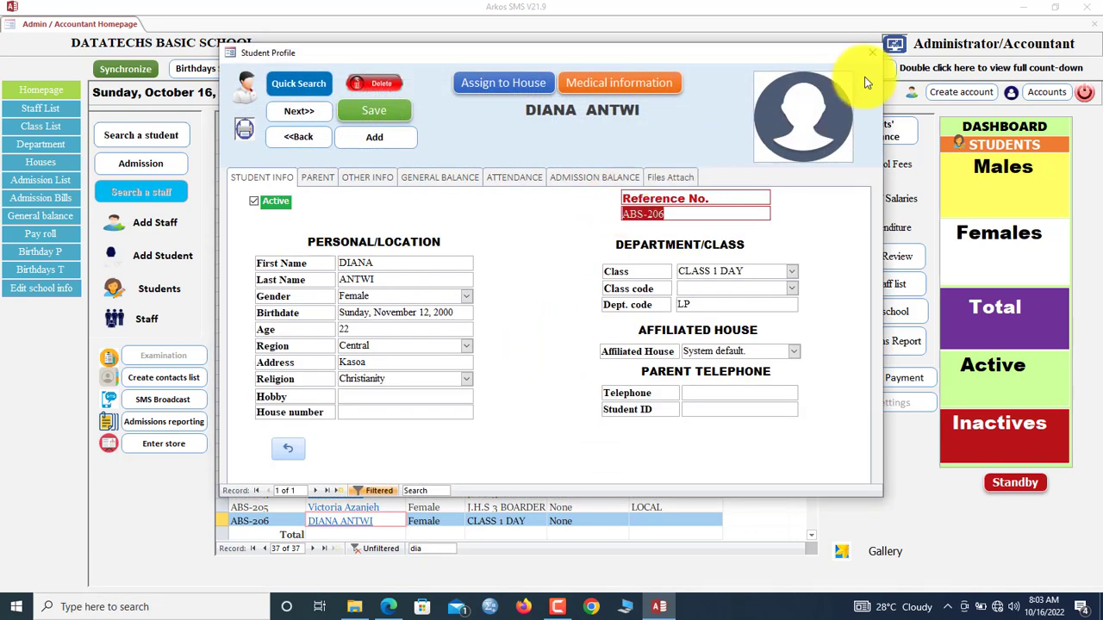
click(874, 55)
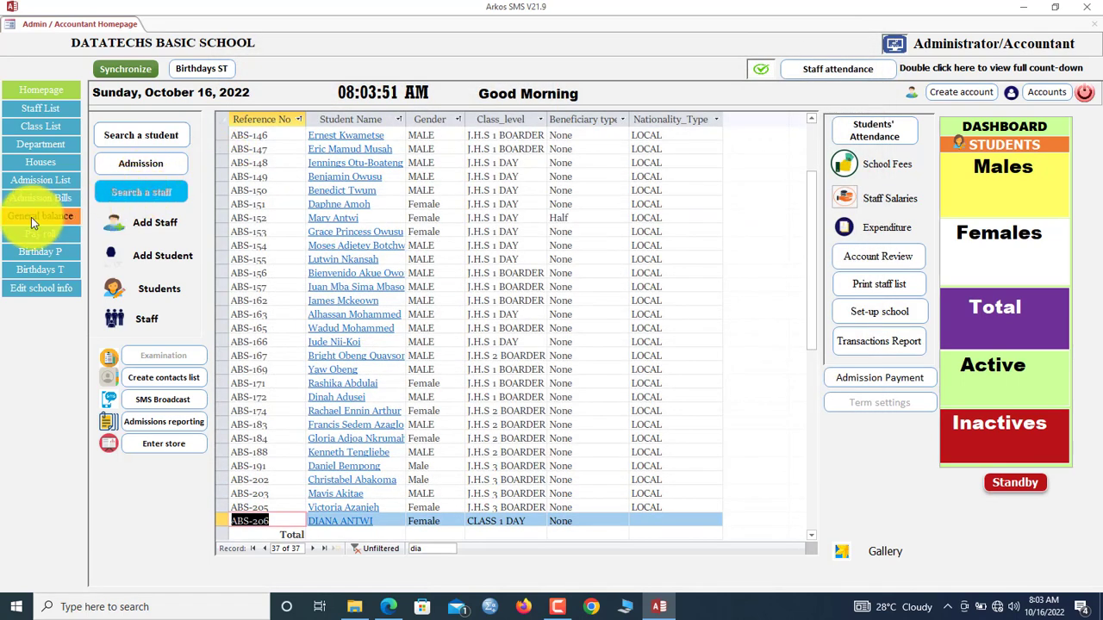
click(62, 181)
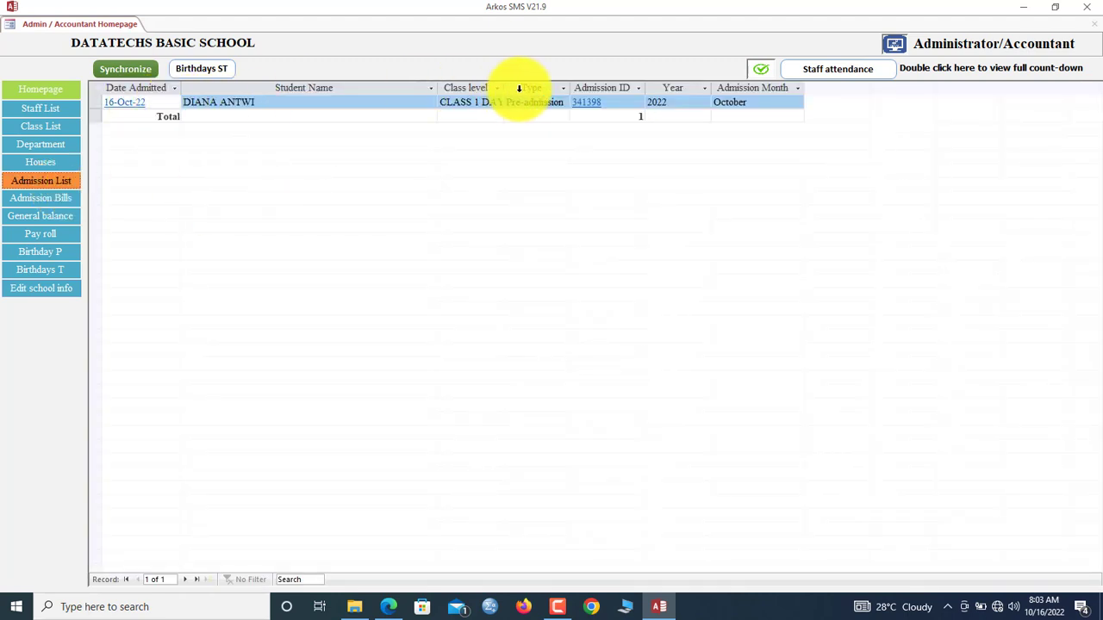
click(67, 200)
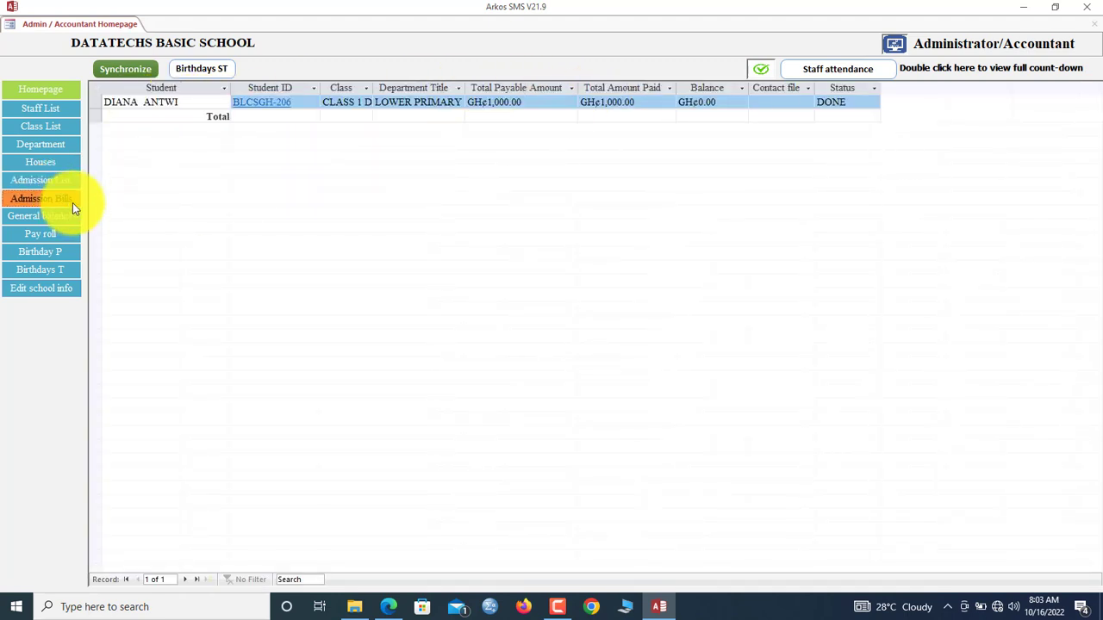
click(733, 103)
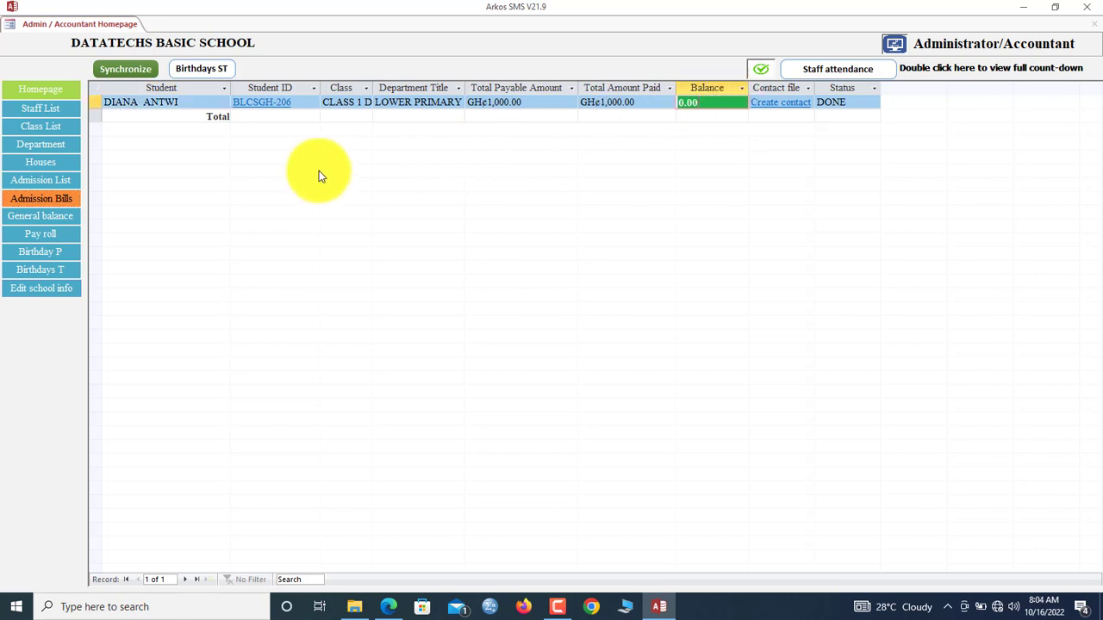
Step: View the students' general outstanding balances, widen the Student Name column, and dismiss the export options
click(40, 217)
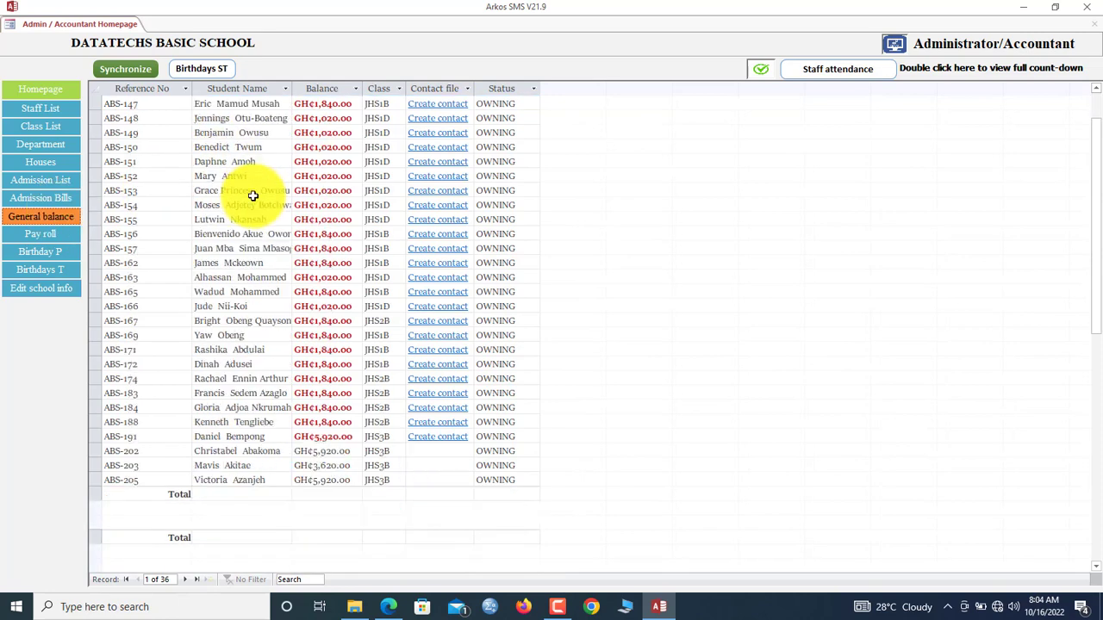
scroll(252, 196, up, 3)
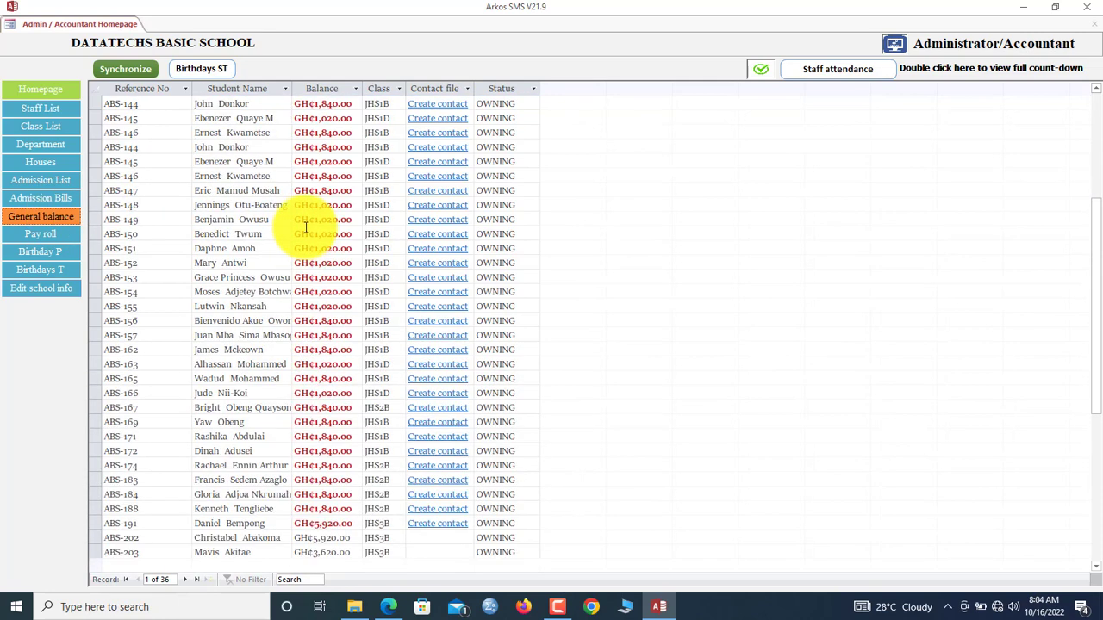
scroll(296, 90, up, 3)
double_click(293, 90)
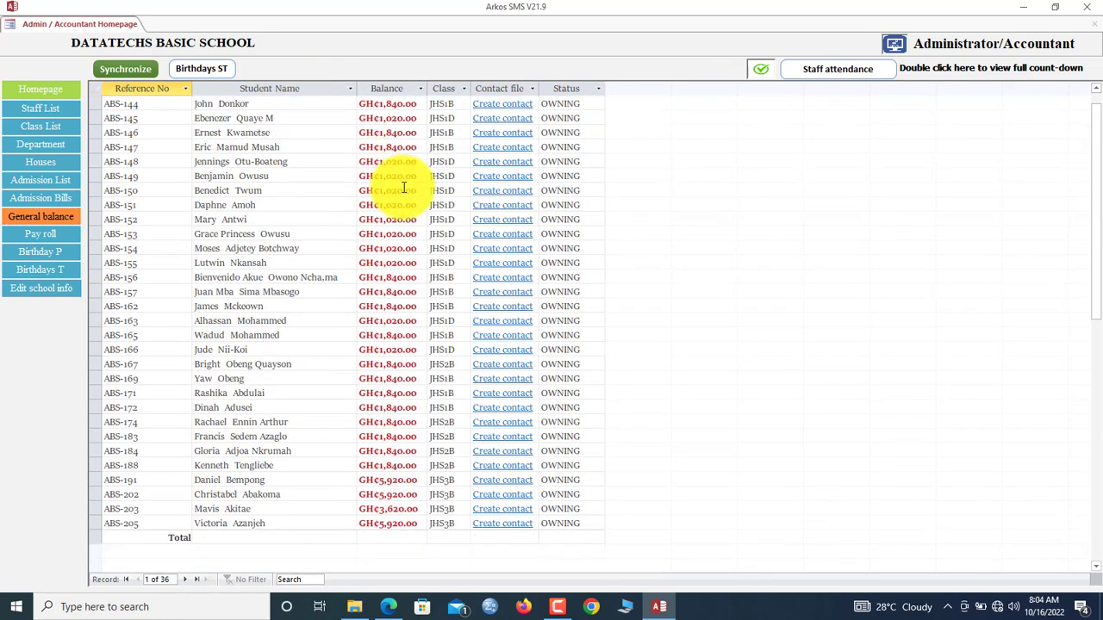
click(502, 147)
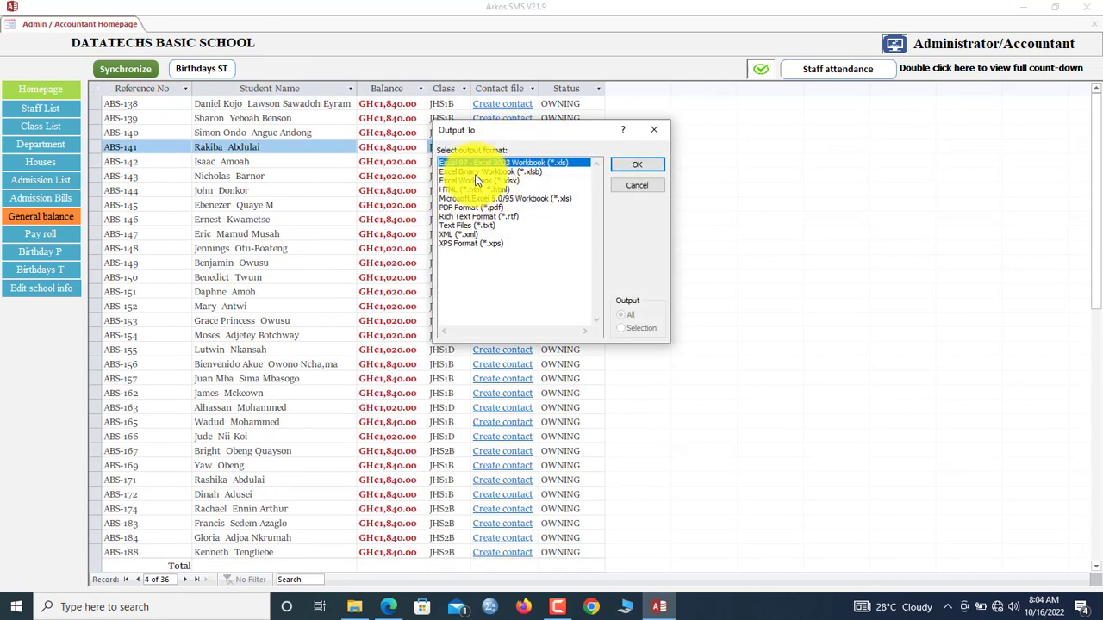
mouse_move(568, 142)
mouse_down()
mouse_move(623, 164)
mouse_move(655, 148)
mouse_up()
click(752, 151)
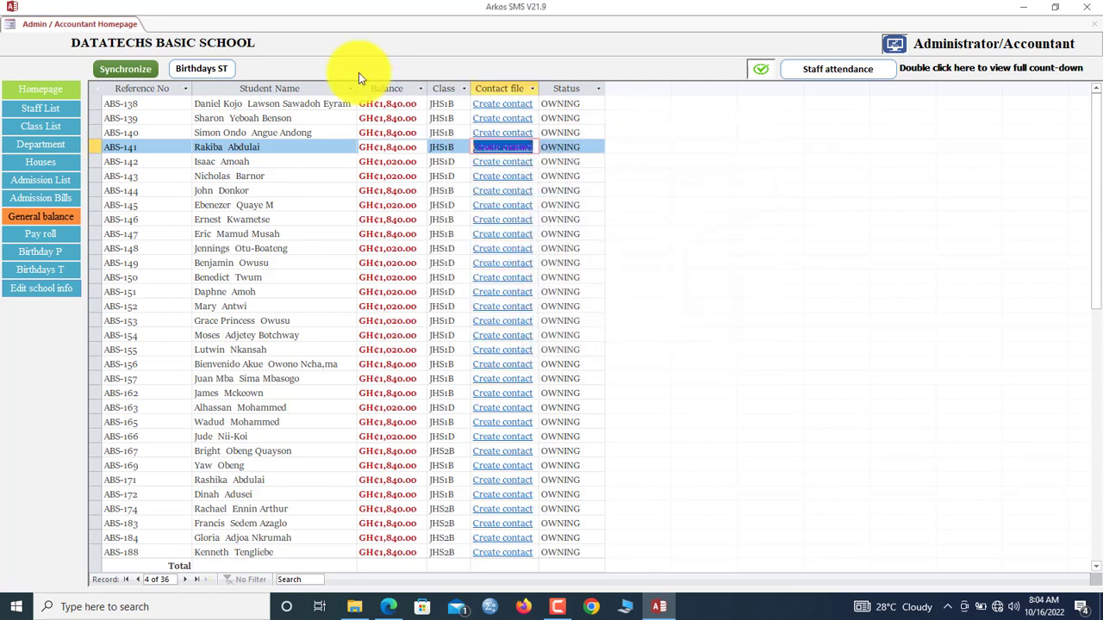
Step: Synchronize back to the homepage student list, answering the save-layout prompt
click(134, 73)
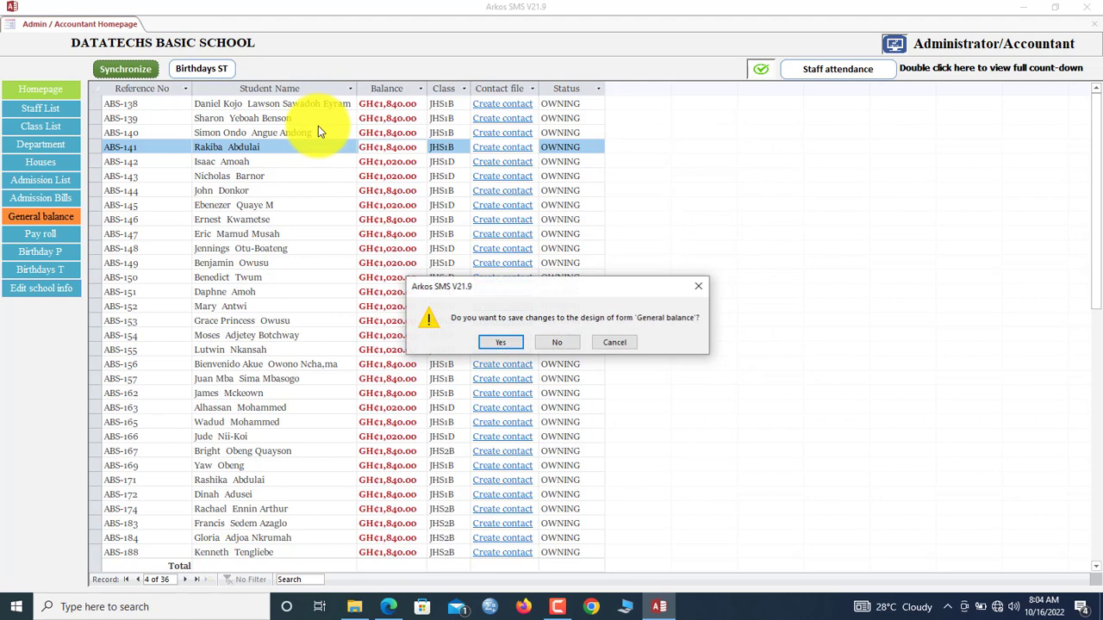
click(543, 341)
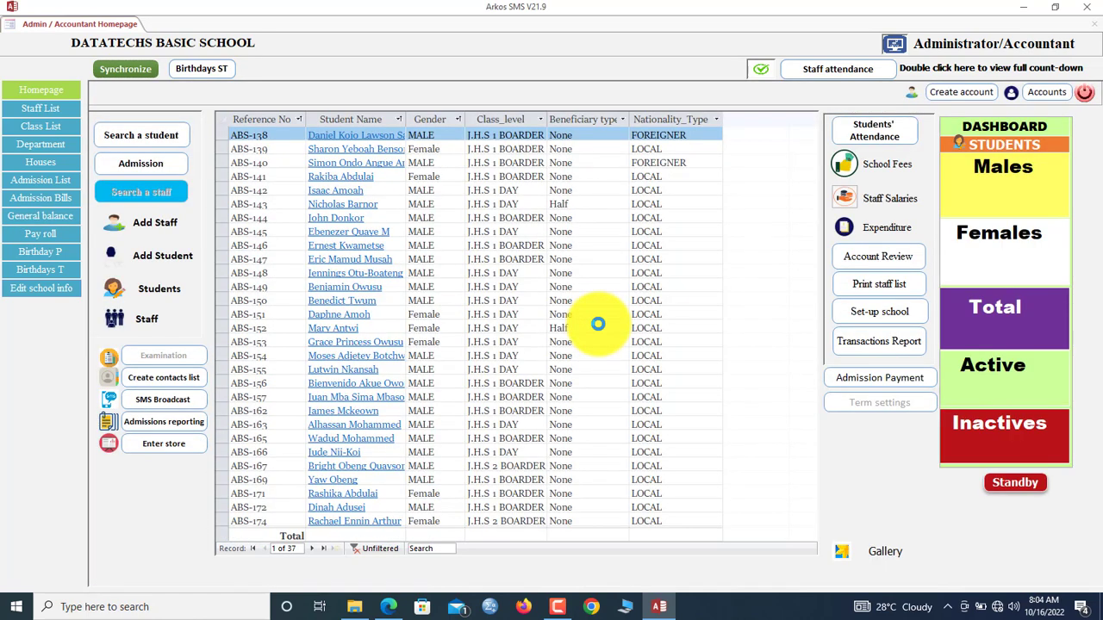
Step: In Edit school info, replace the company name with DATATECHS ACADEMY
click(24, 292)
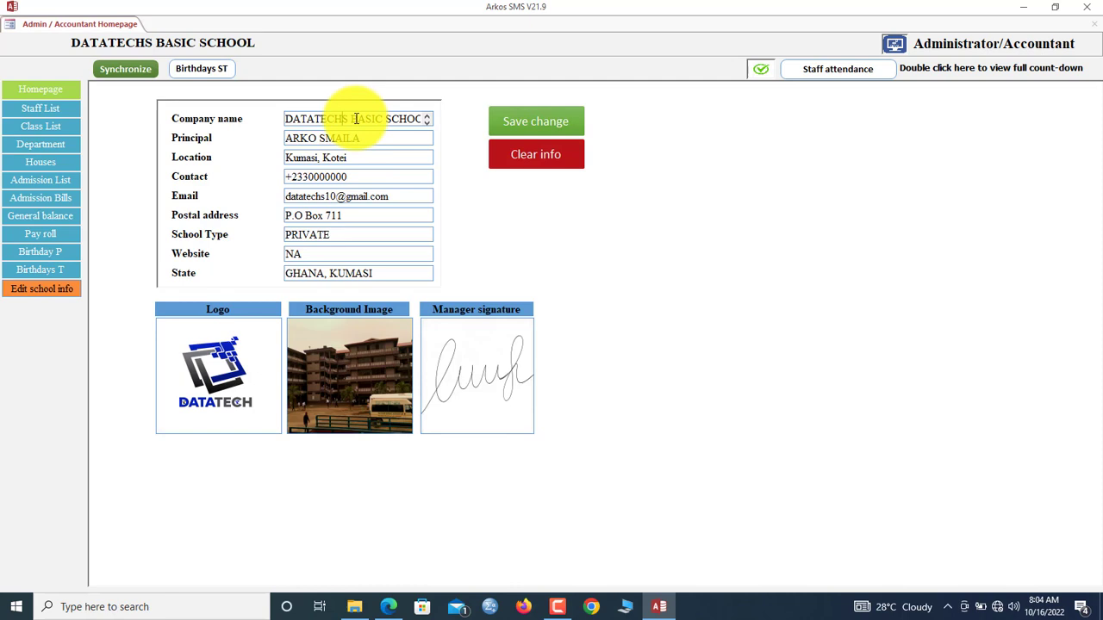
click(353, 118)
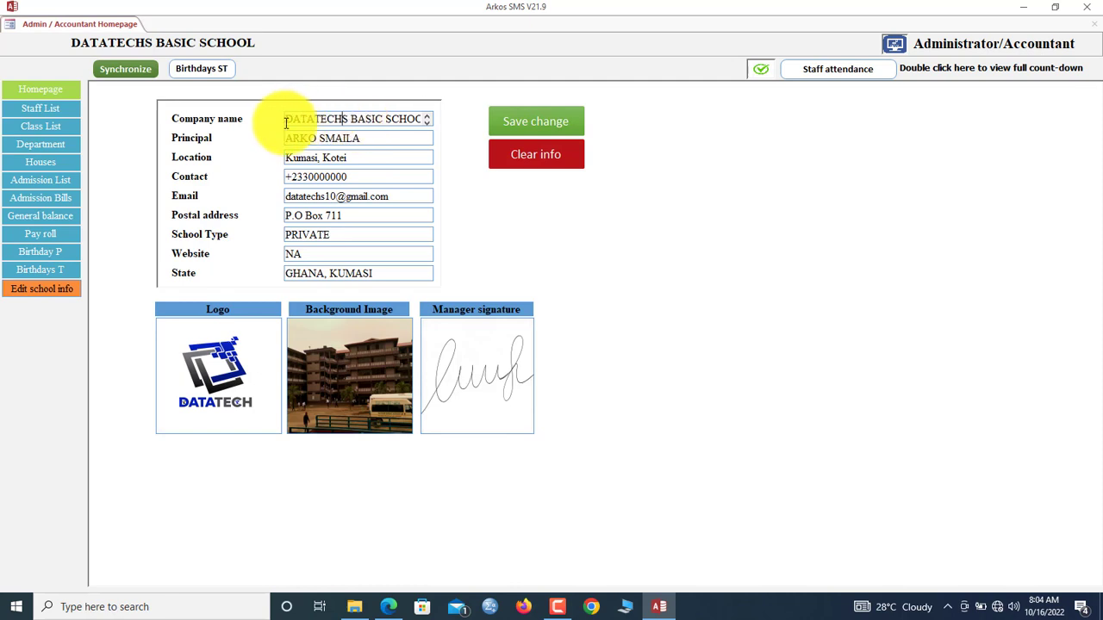
drag(285, 119, 448, 119)
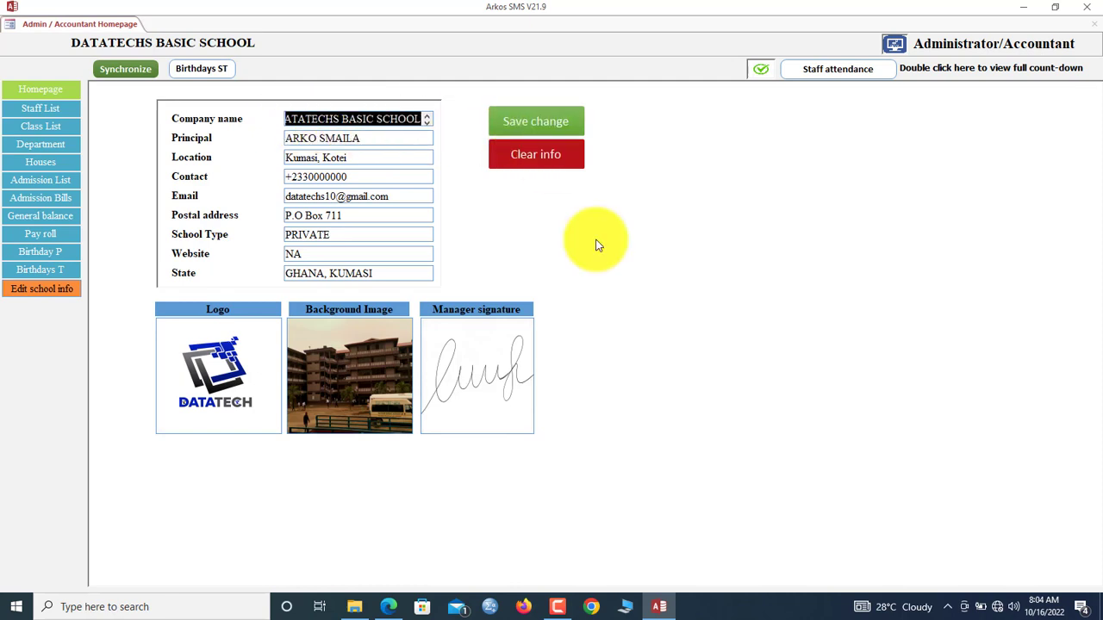
text(ADEMY)
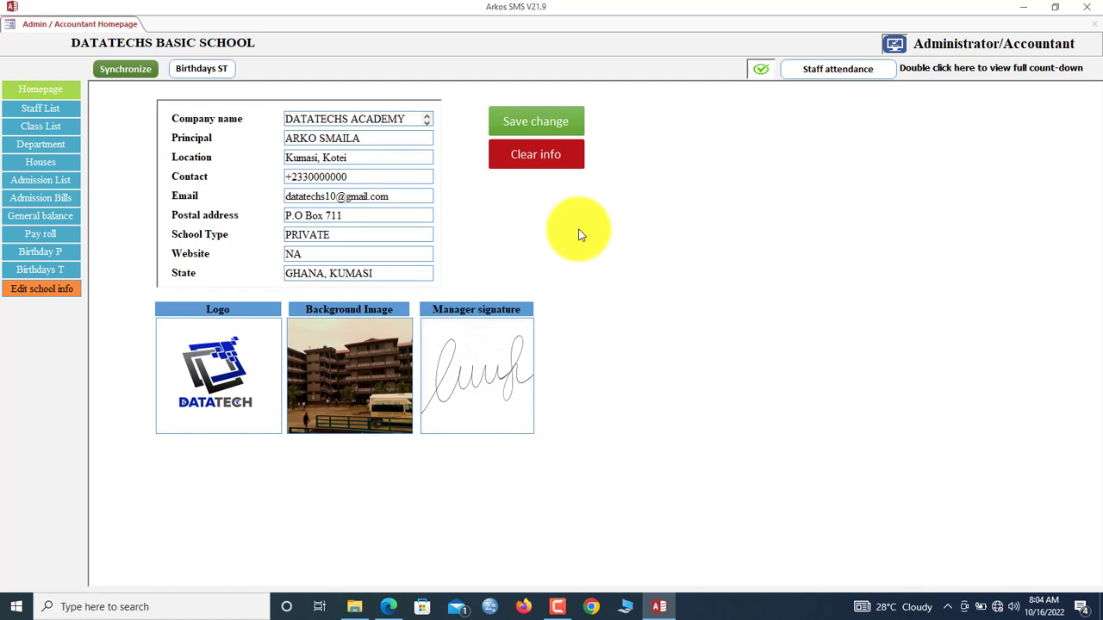
Step: Adjust the school email address and save the updated school details
click(413, 197)
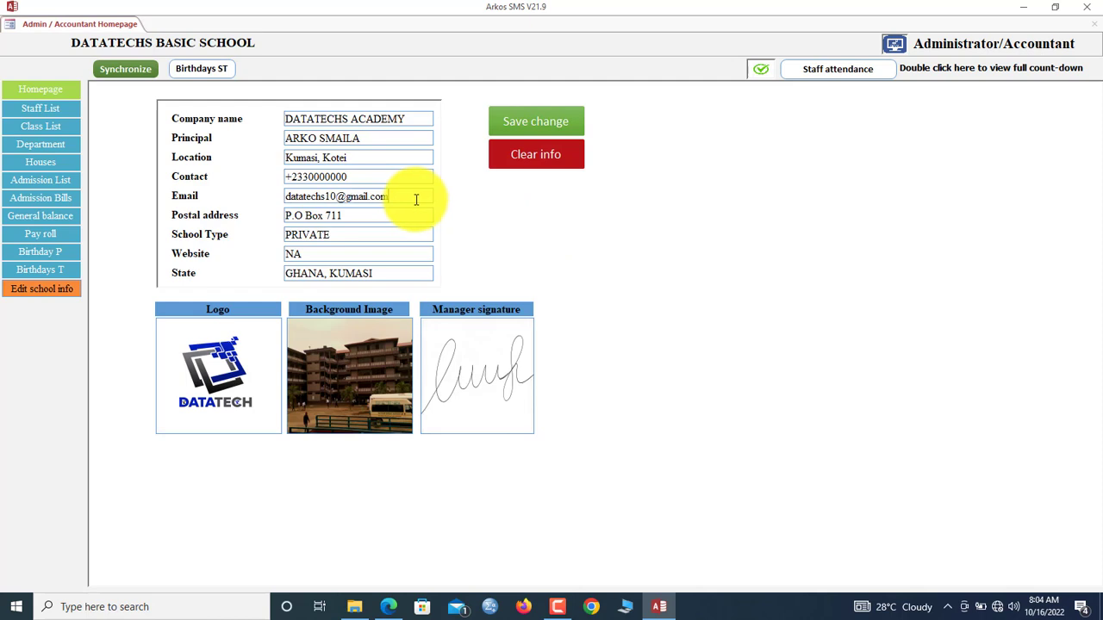
mouse_move(414, 197)
mouse_down()
mouse_move(267, 200)
mouse_move(399, 200)
mouse_up()
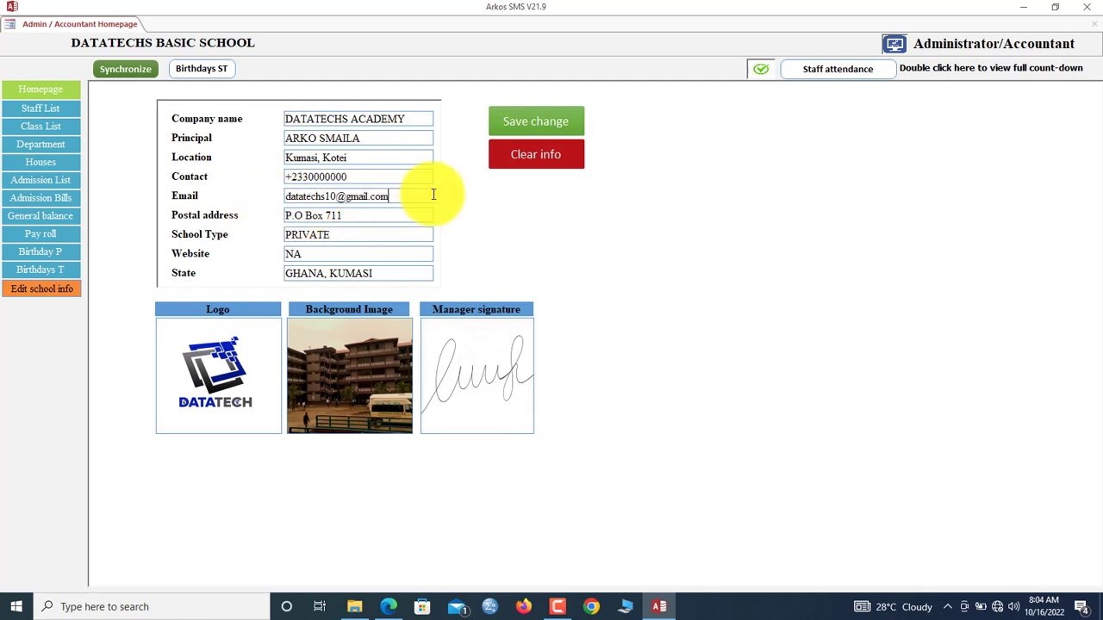
click(536, 122)
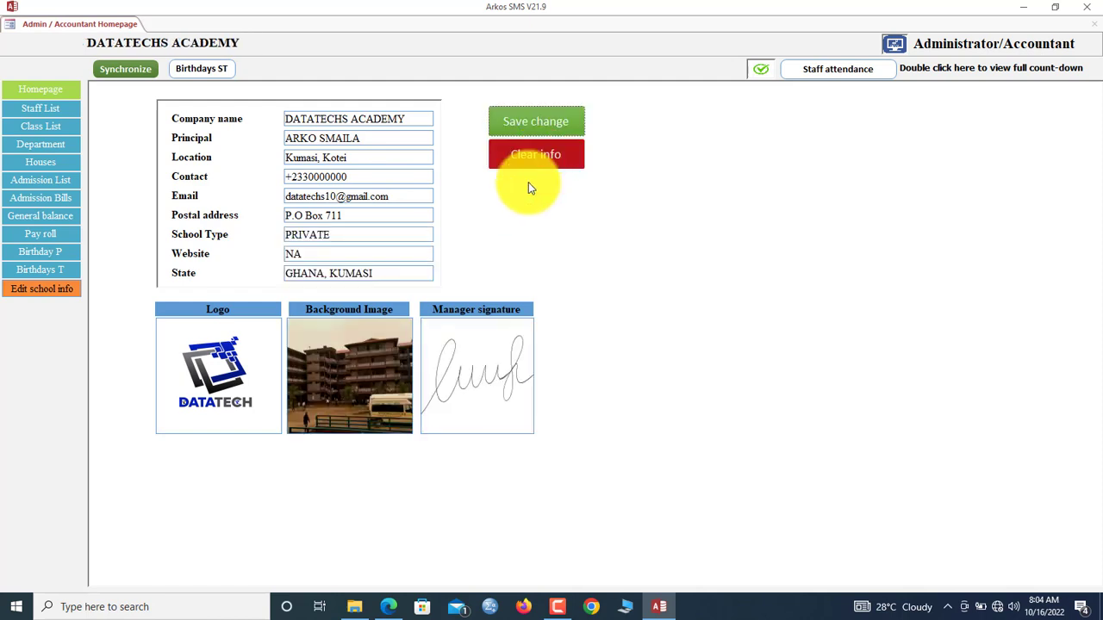
Step: Check the logo attachments, then remove the old background image attachment
double_click(247, 381)
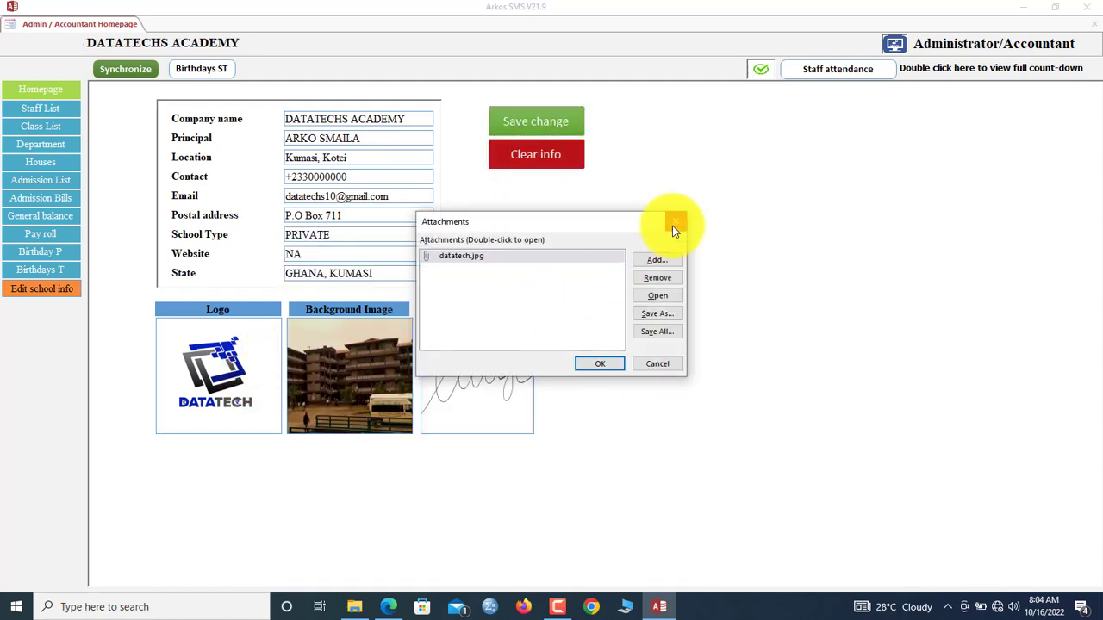
click(675, 221)
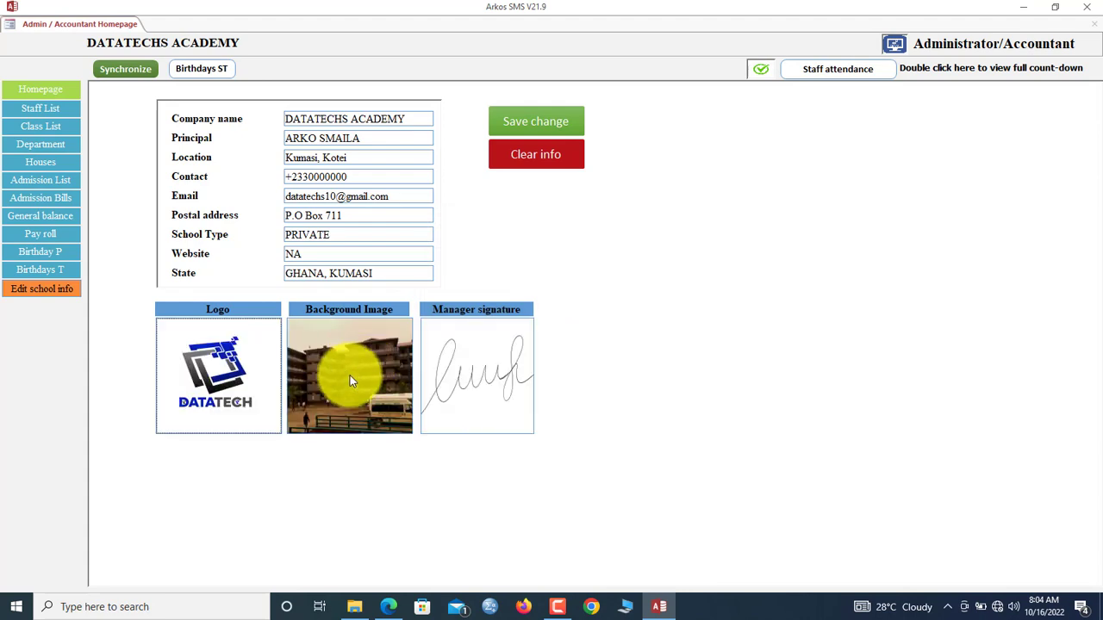
double_click(350, 374)
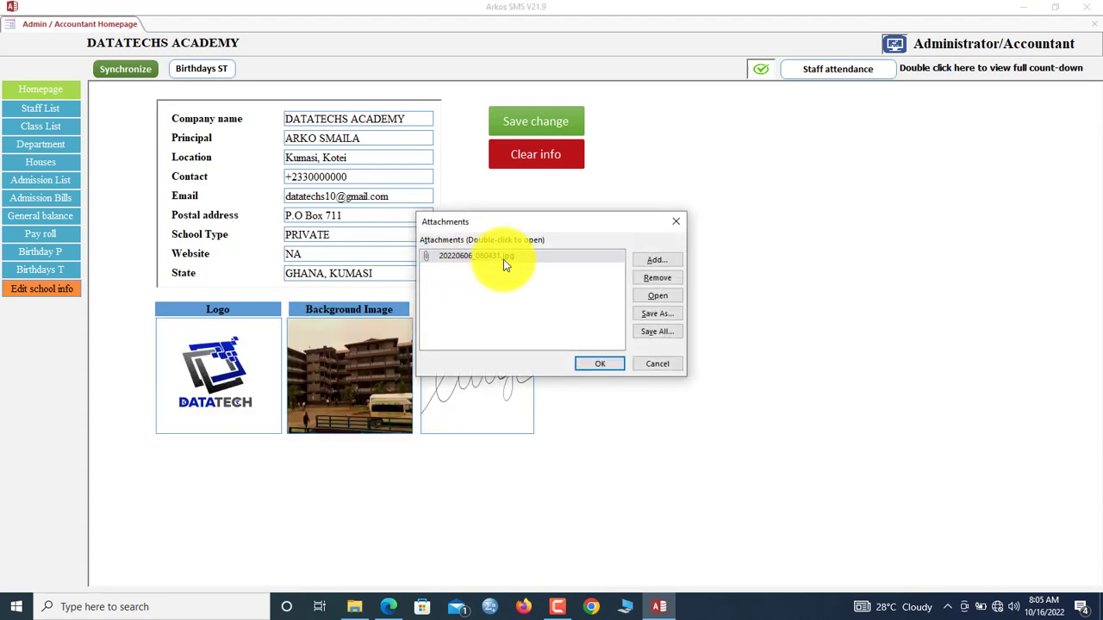
click(507, 257)
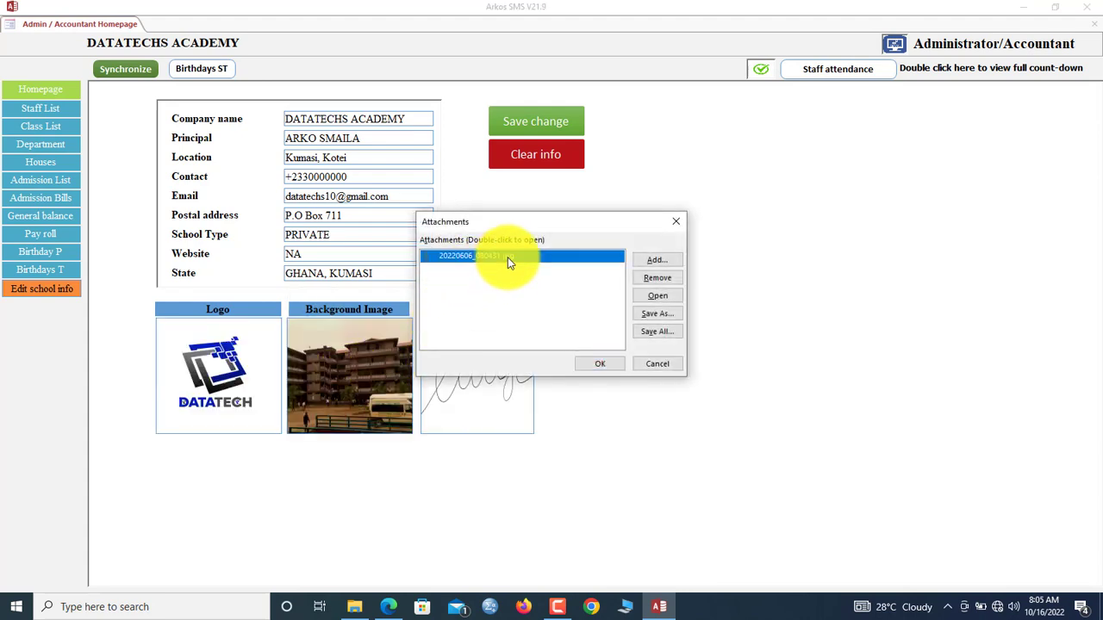
click(657, 278)
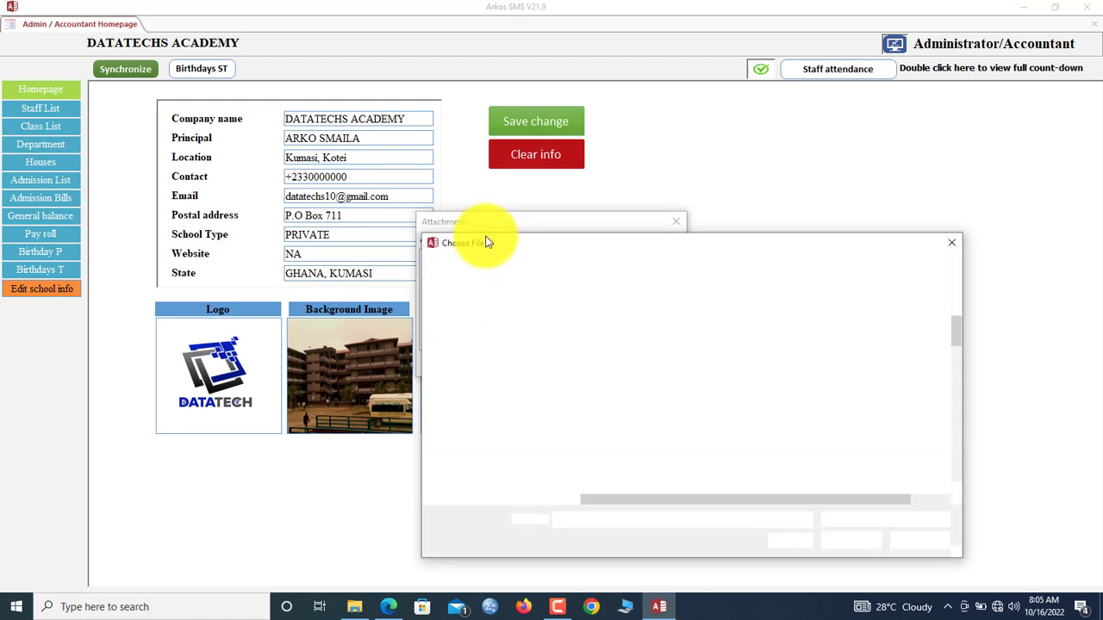
scroll(552, 370, down, 3)
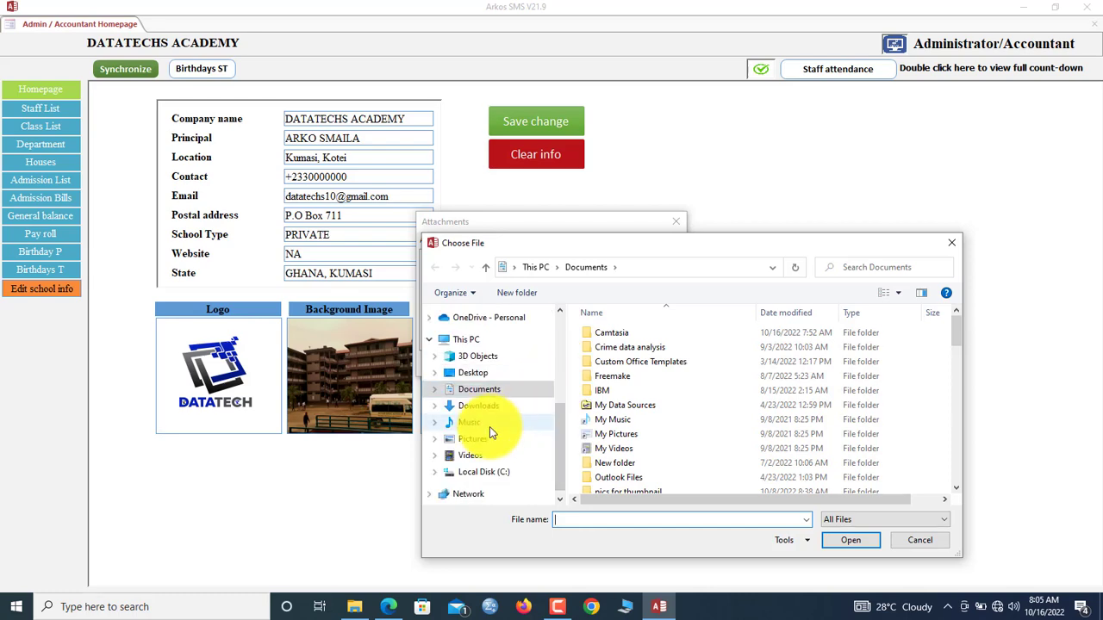
Step: Attach the Philippi High School photo from Pictures as the new background image
click(472, 439)
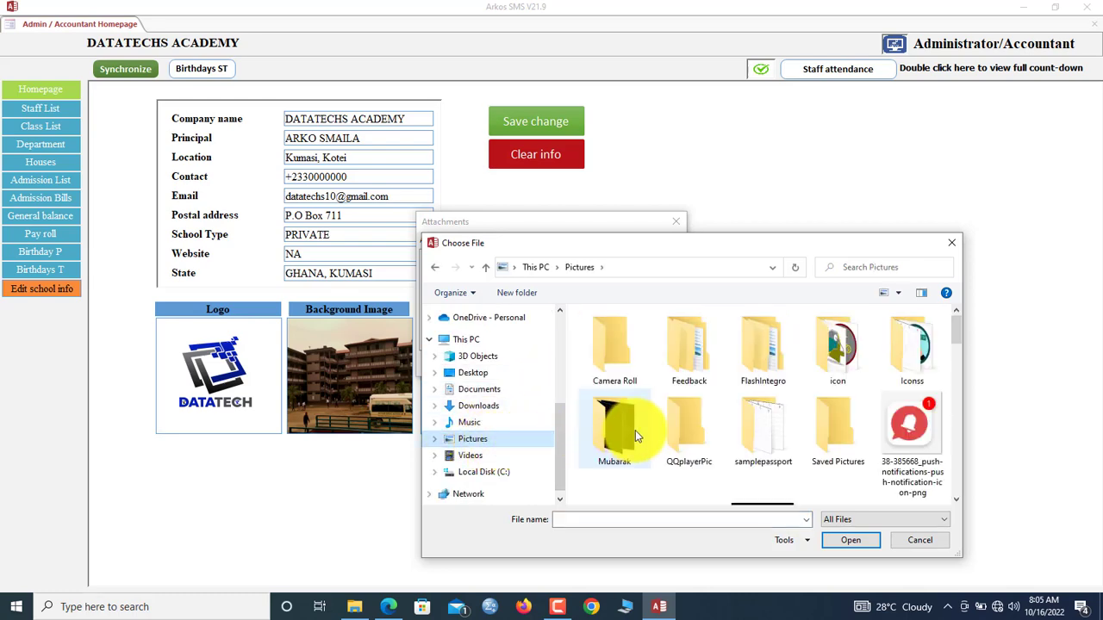
scroll(693, 429, down, 5)
scroll(696, 429, down, 1)
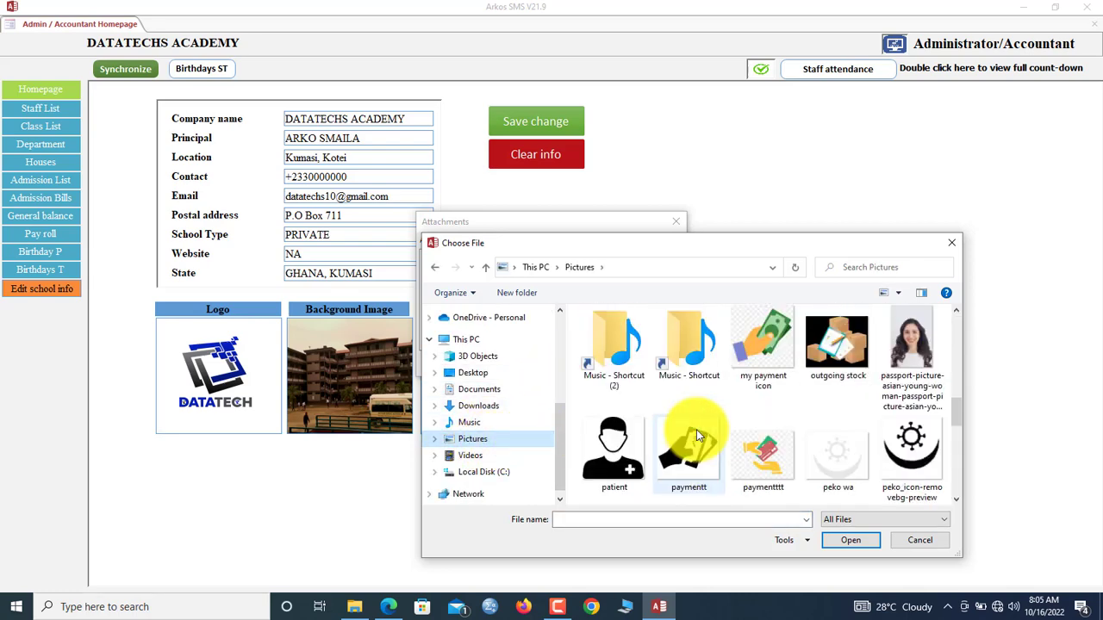
scroll(696, 429, down, 1)
scroll(696, 429, up, 3)
scroll(775, 430, down, 3)
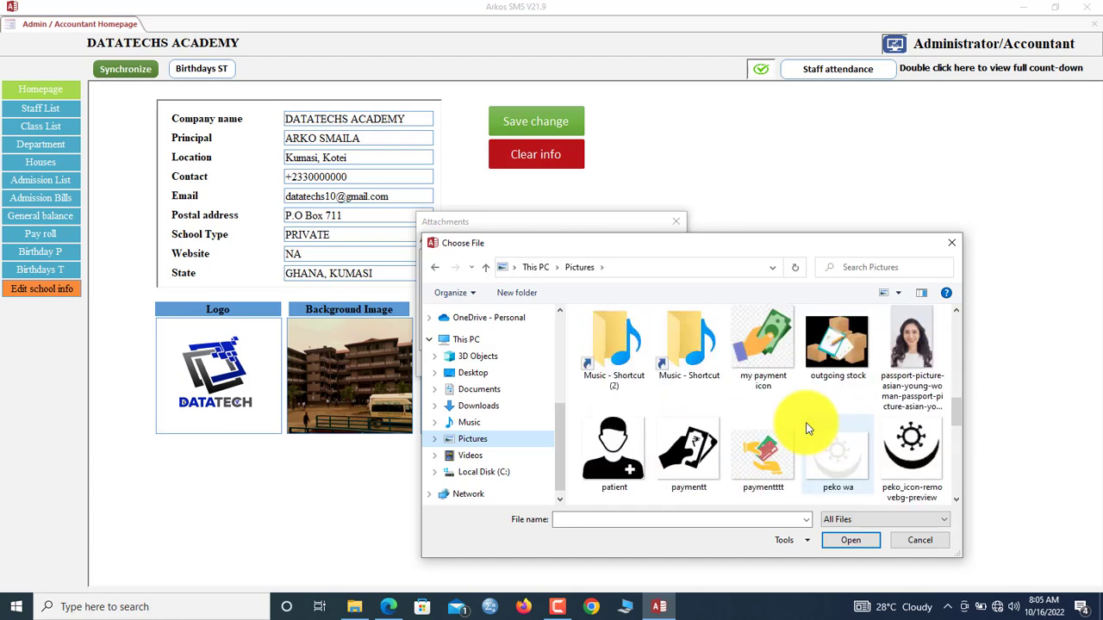
scroll(802, 431, down, 3)
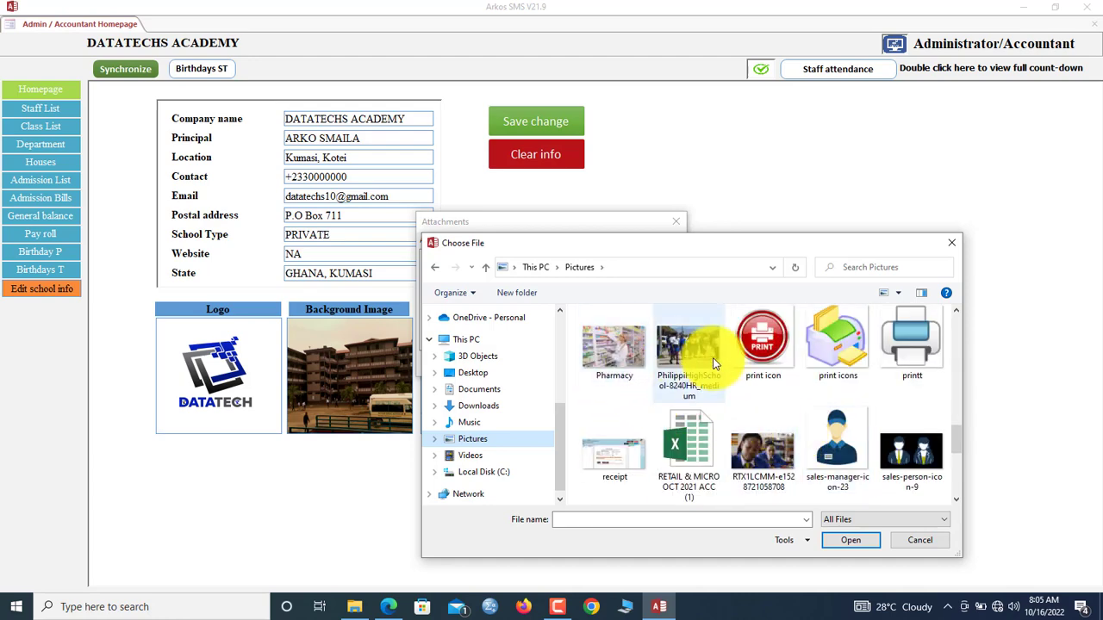
scroll(616, 390, down, 3)
scroll(715, 431, down, 3)
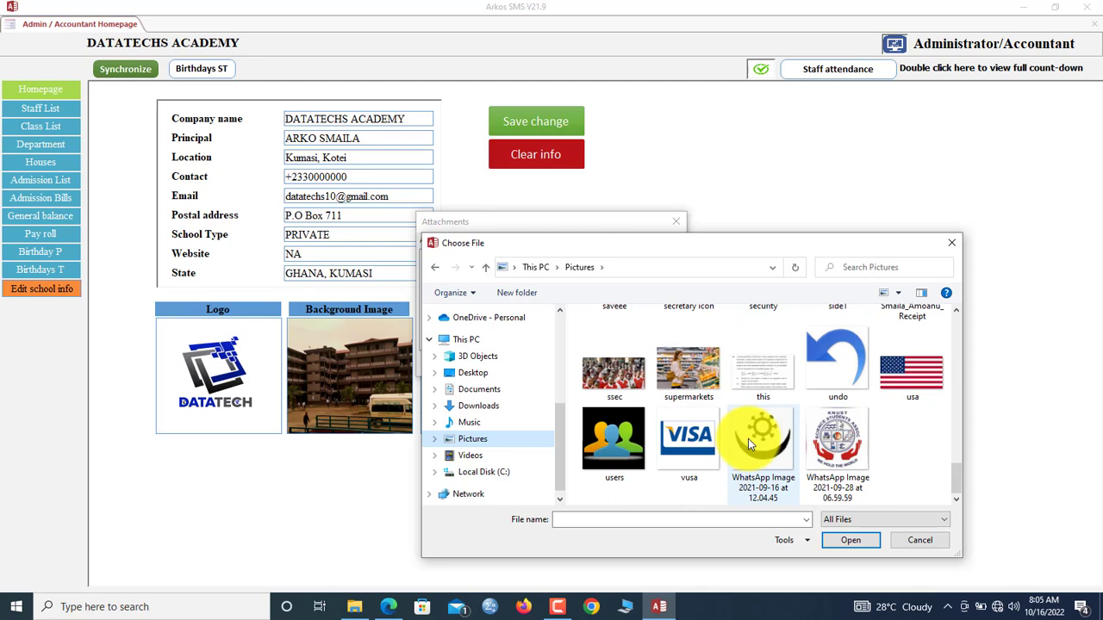
scroll(676, 434, up, 3)
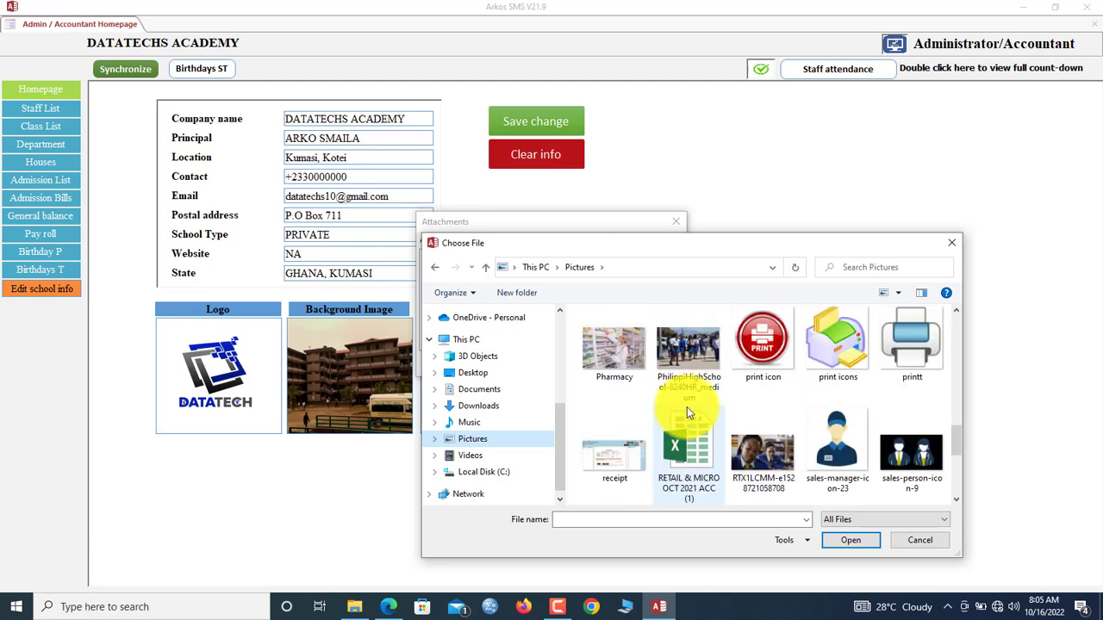
click(689, 362)
click(849, 540)
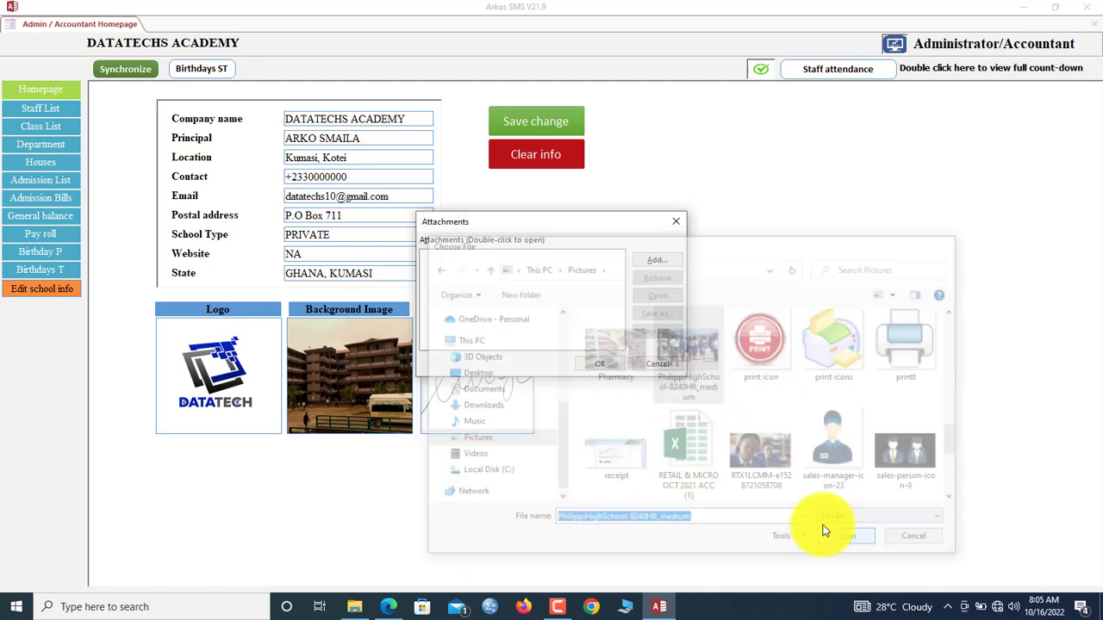
click(592, 368)
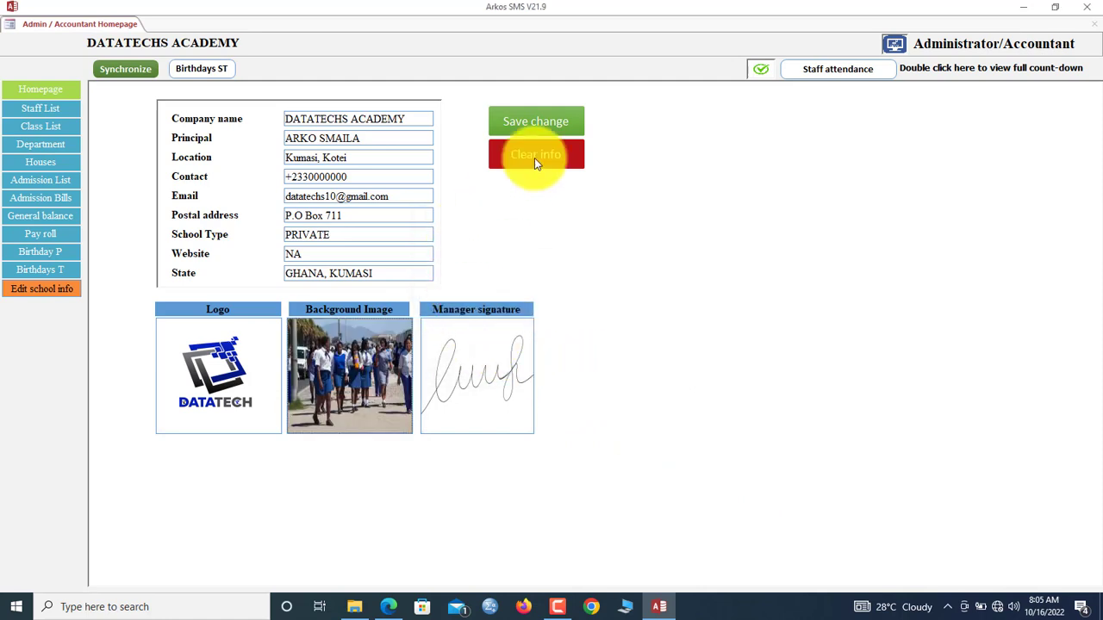
Step: Save the school info, synchronize to the homepage, and check the Birthdays ST list
click(540, 121)
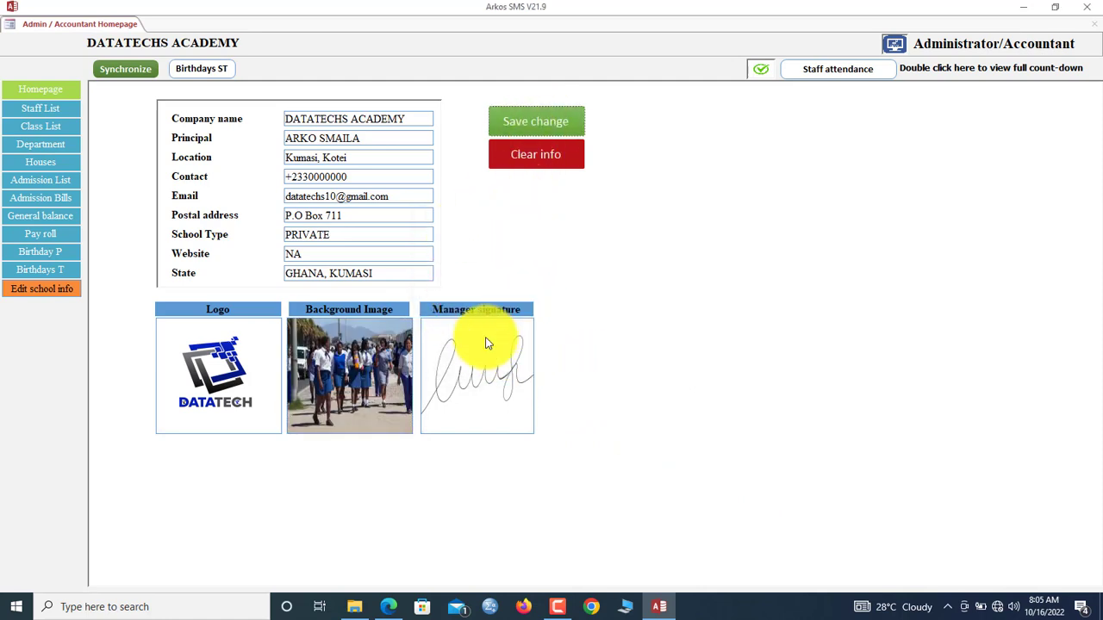
click(131, 76)
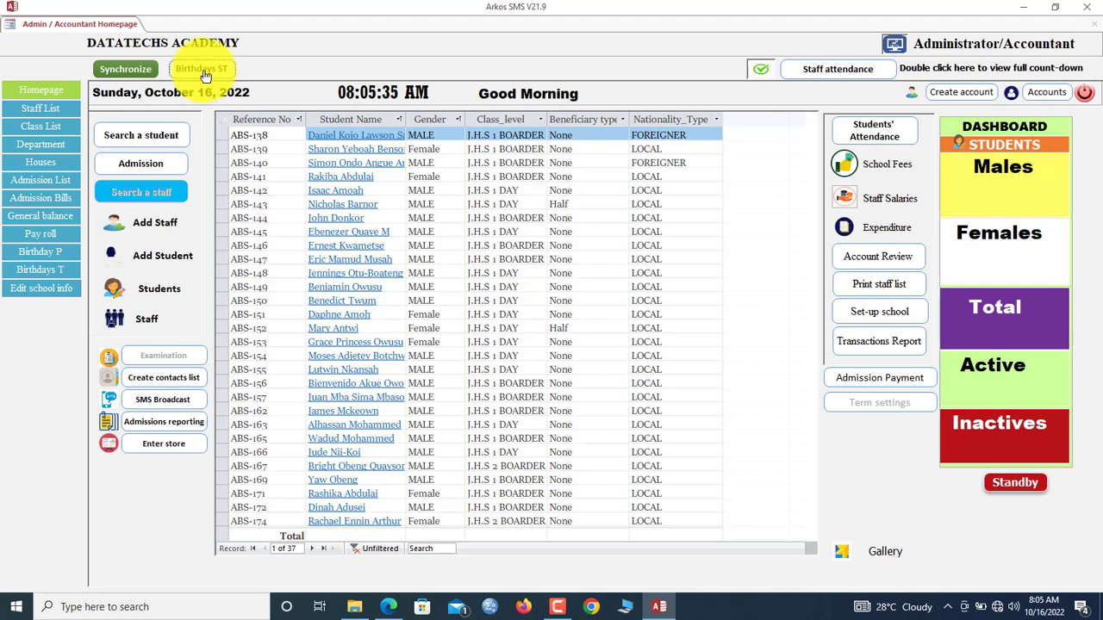
click(205, 69)
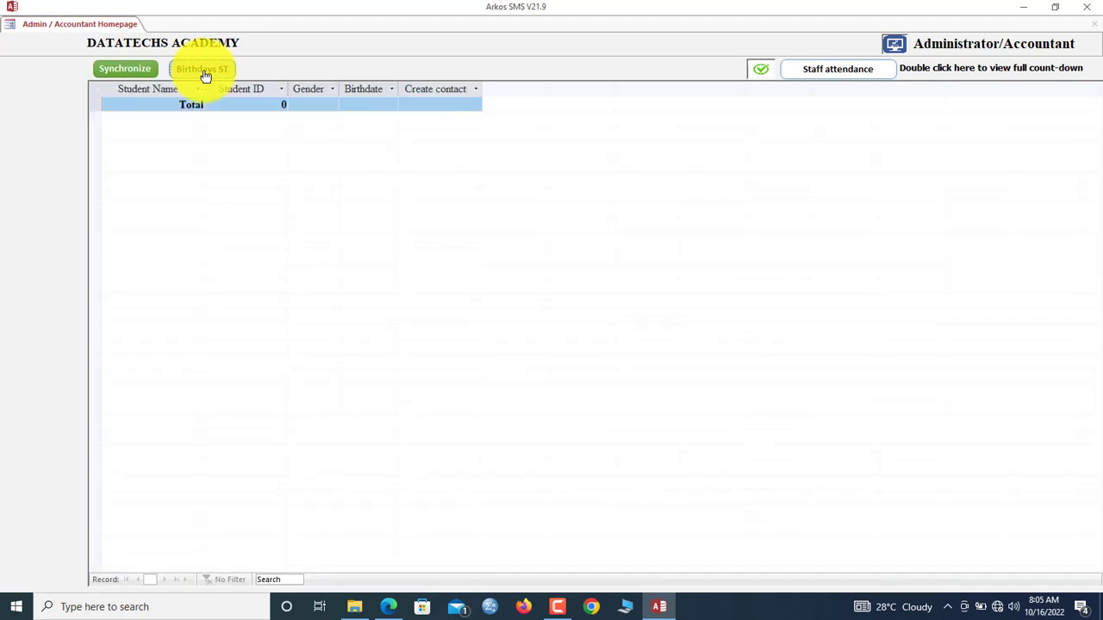
click(138, 76)
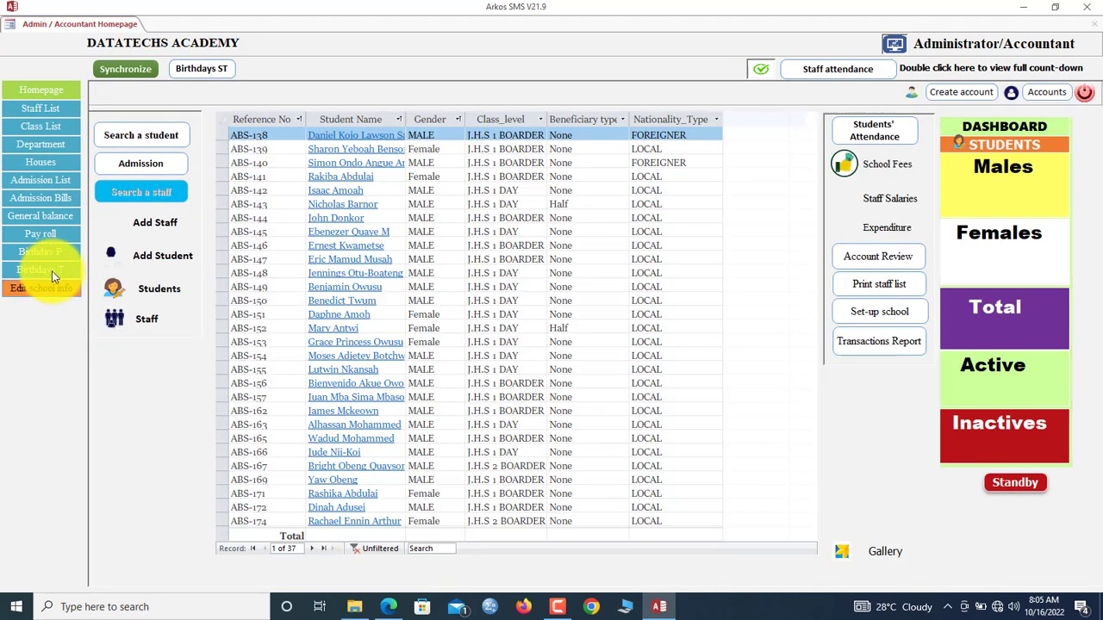
Step: Check the Birthday P list, then view and close the printable staff list report
click(40, 252)
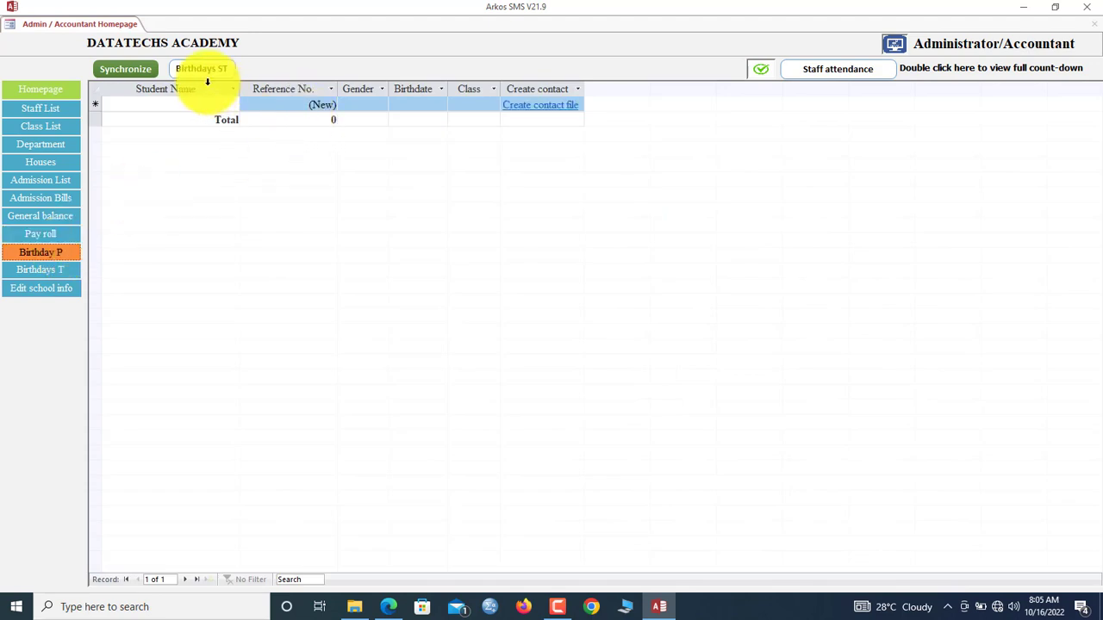
click(125, 69)
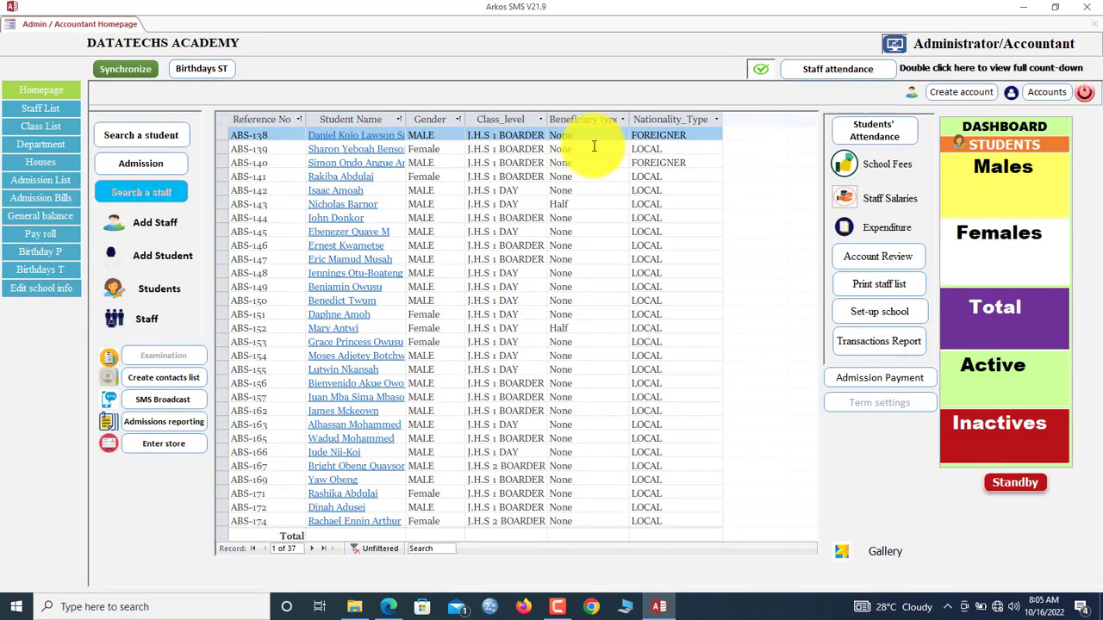
click(858, 286)
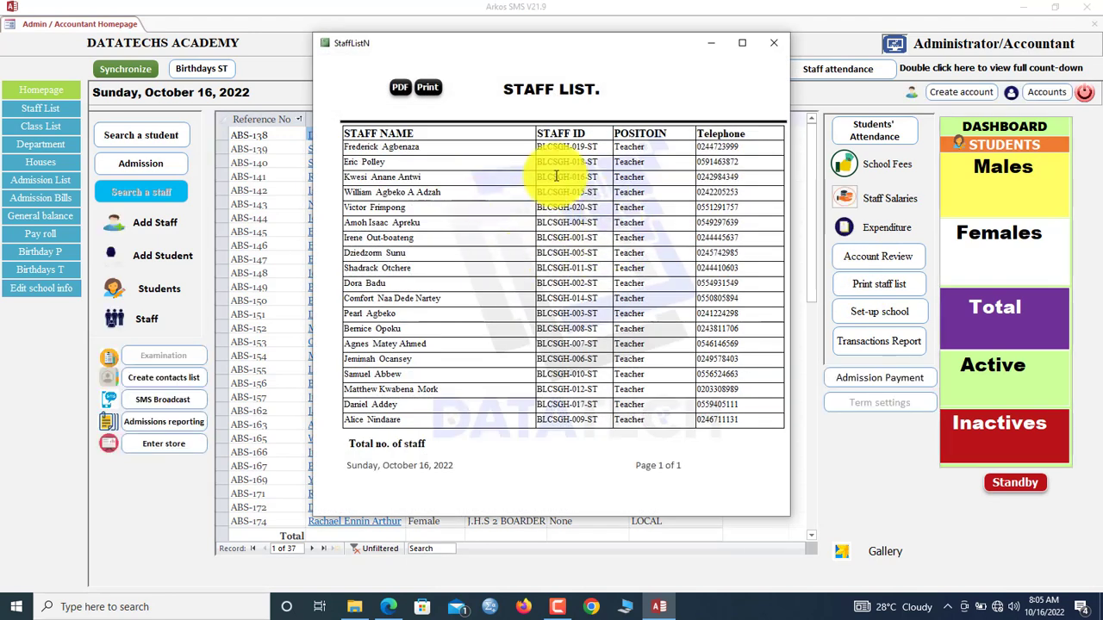
click(773, 42)
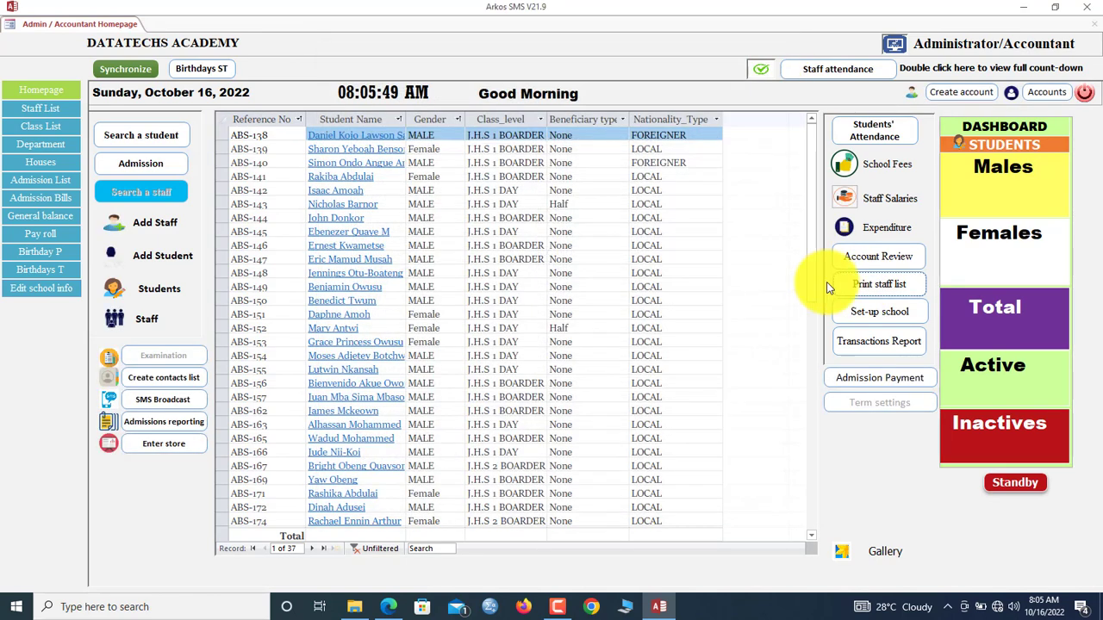
click(874, 315)
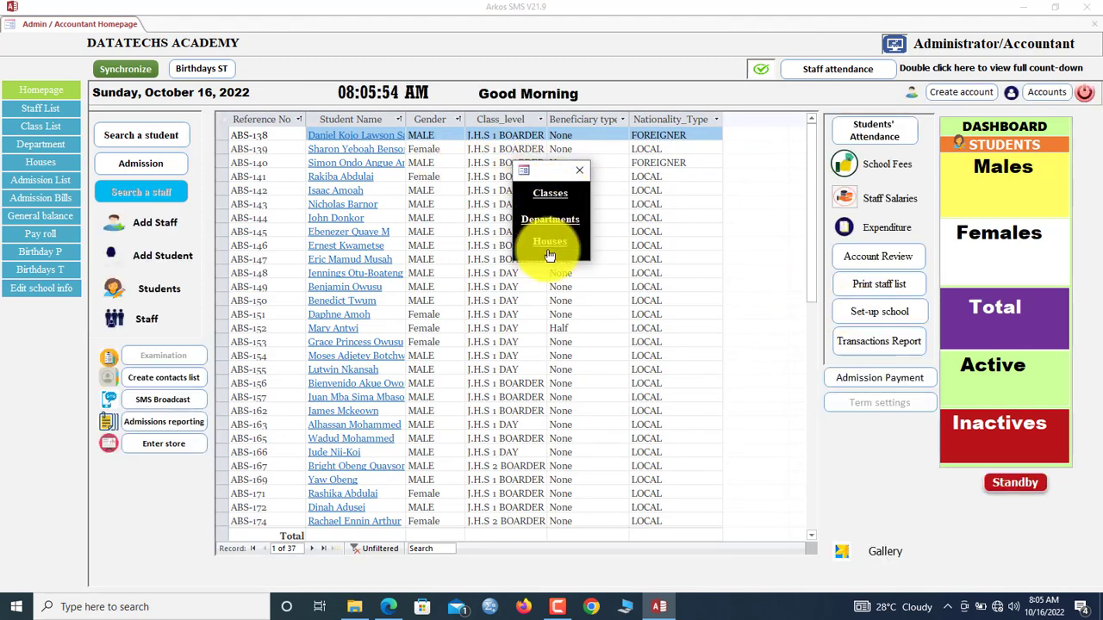
click(548, 221)
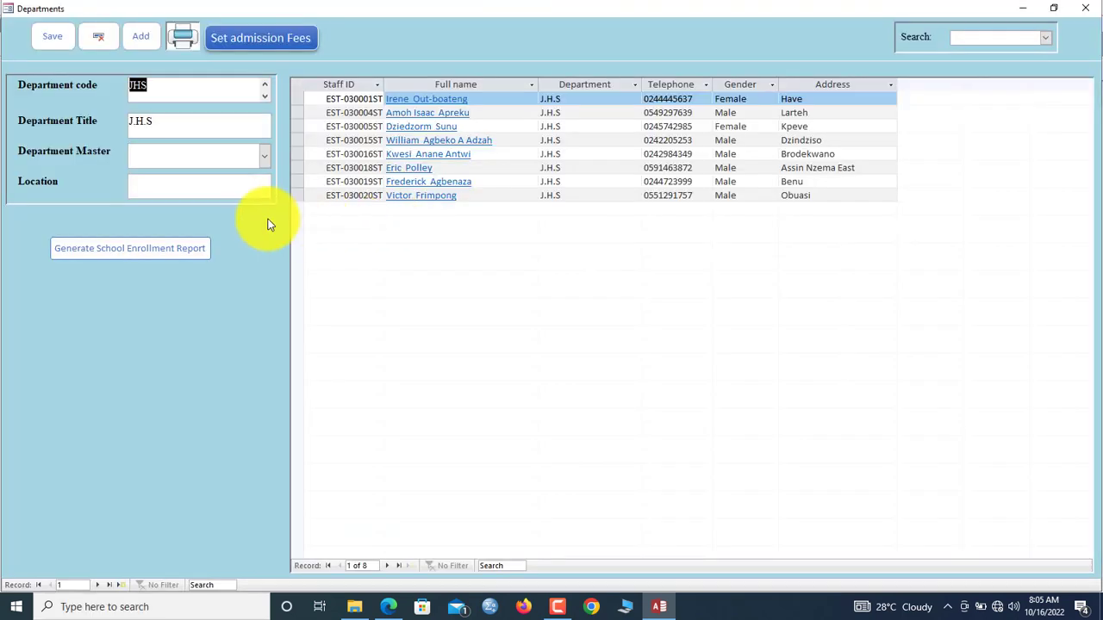
click(147, 41)
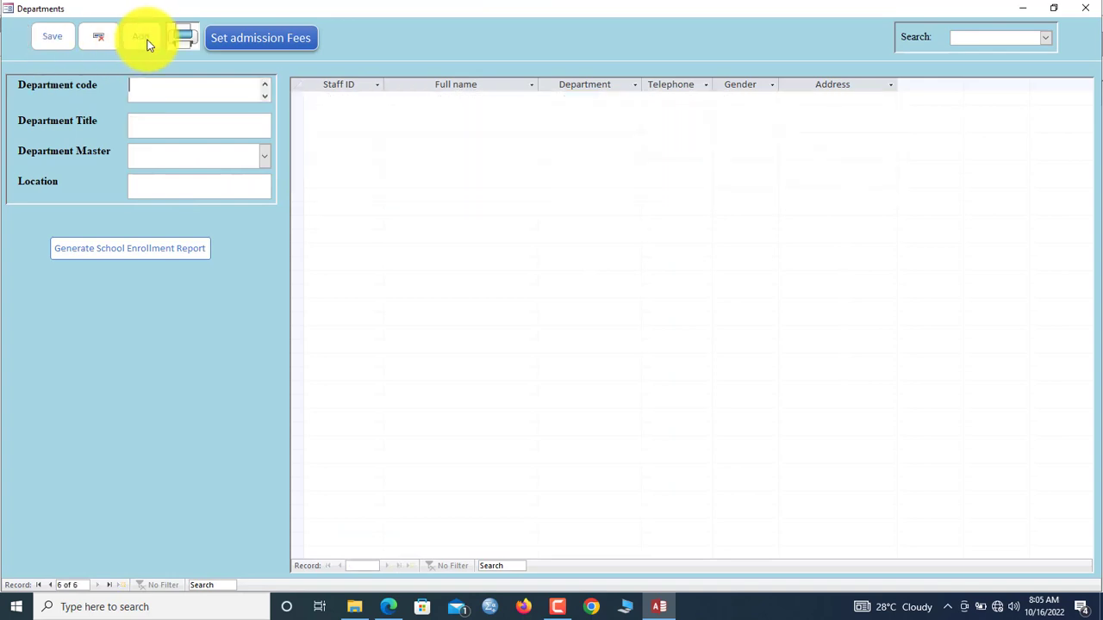
Step: In Class set up, load CLASS 5 DAY and then choose the J.H.S 1 BOARDER class
click(1085, 8)
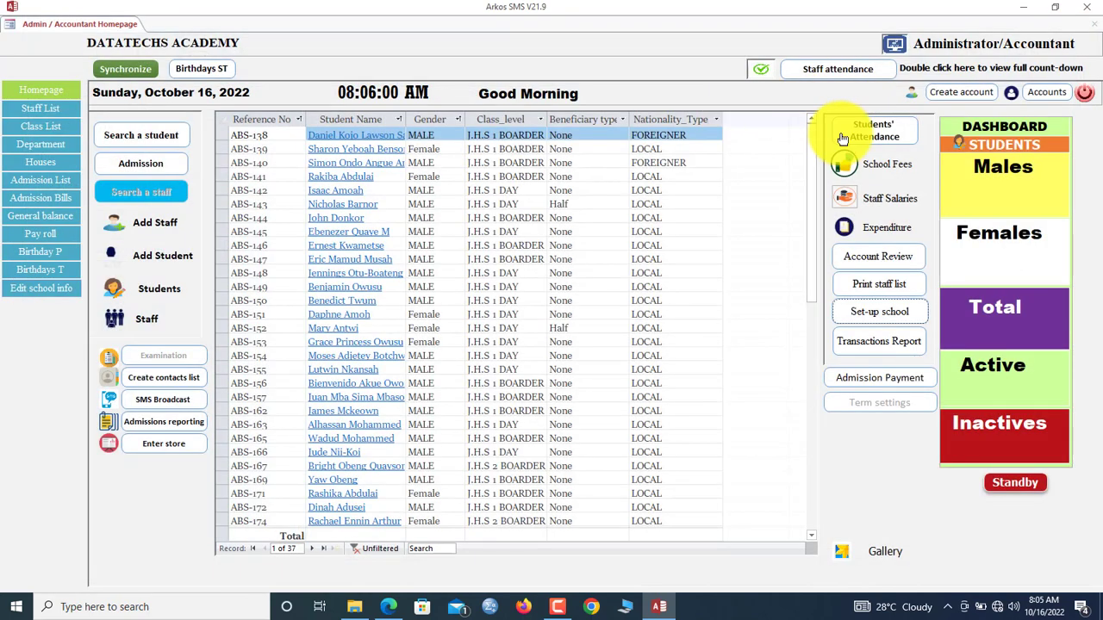
click(883, 306)
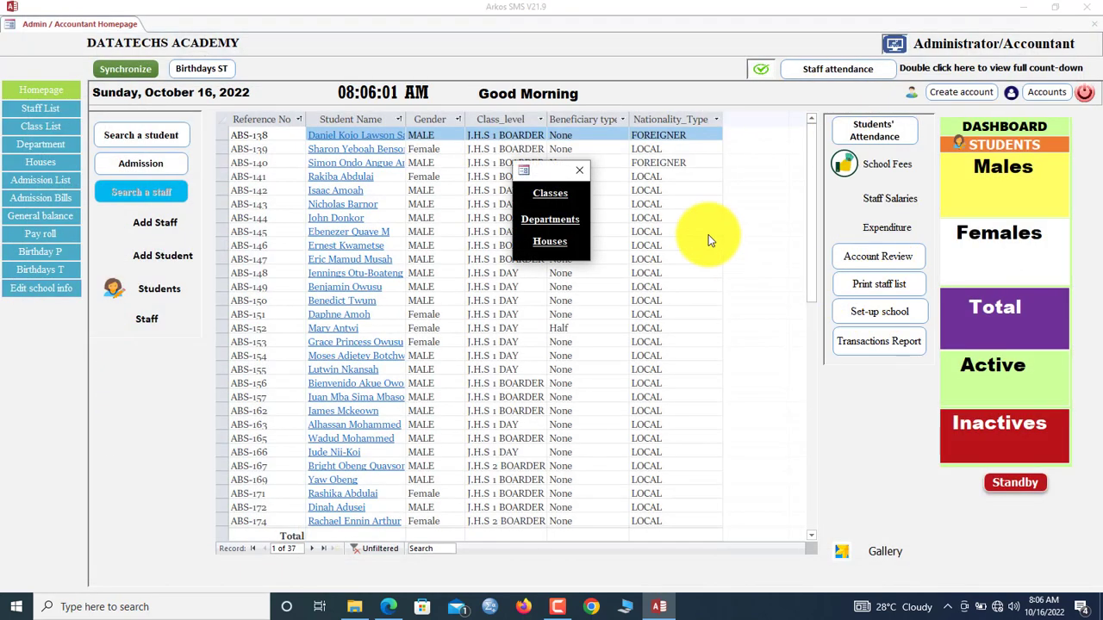
click(563, 202)
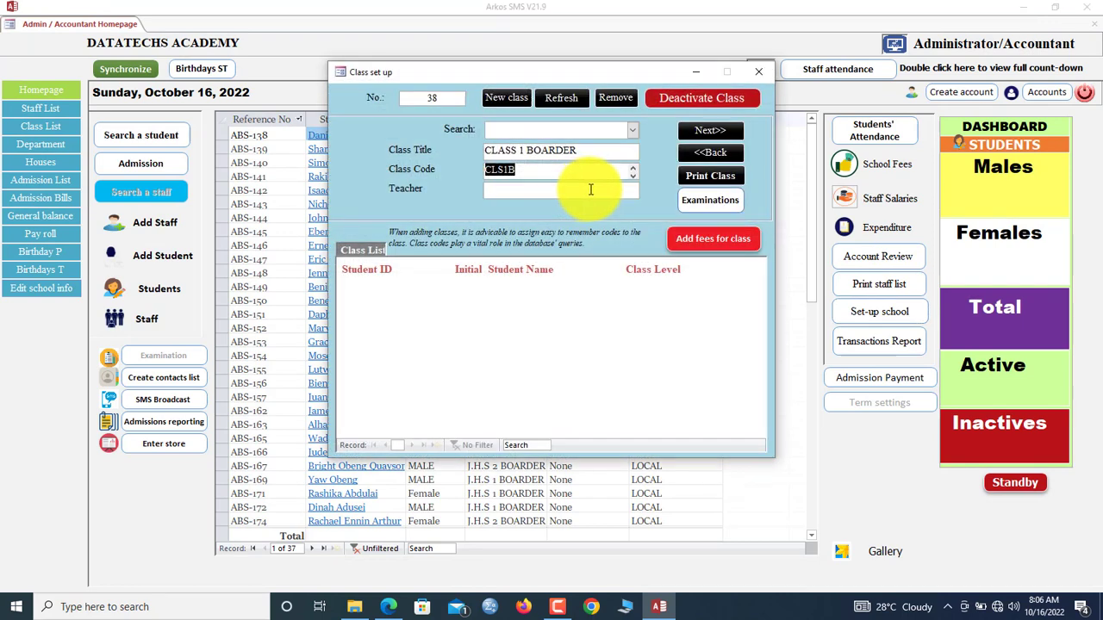
click(632, 129)
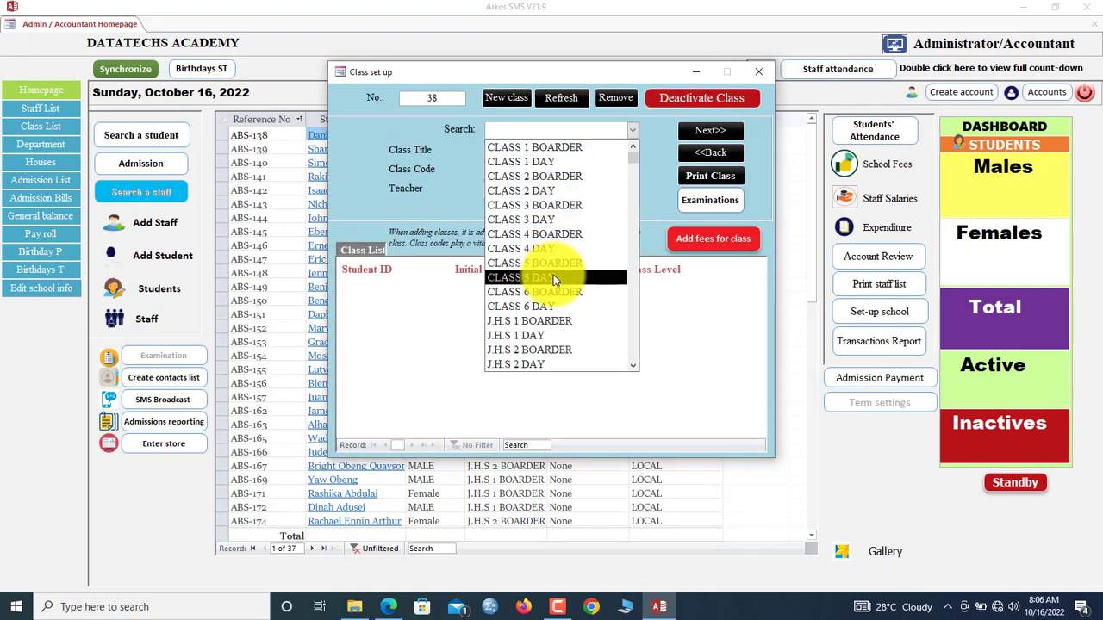
click(520, 278)
click(631, 129)
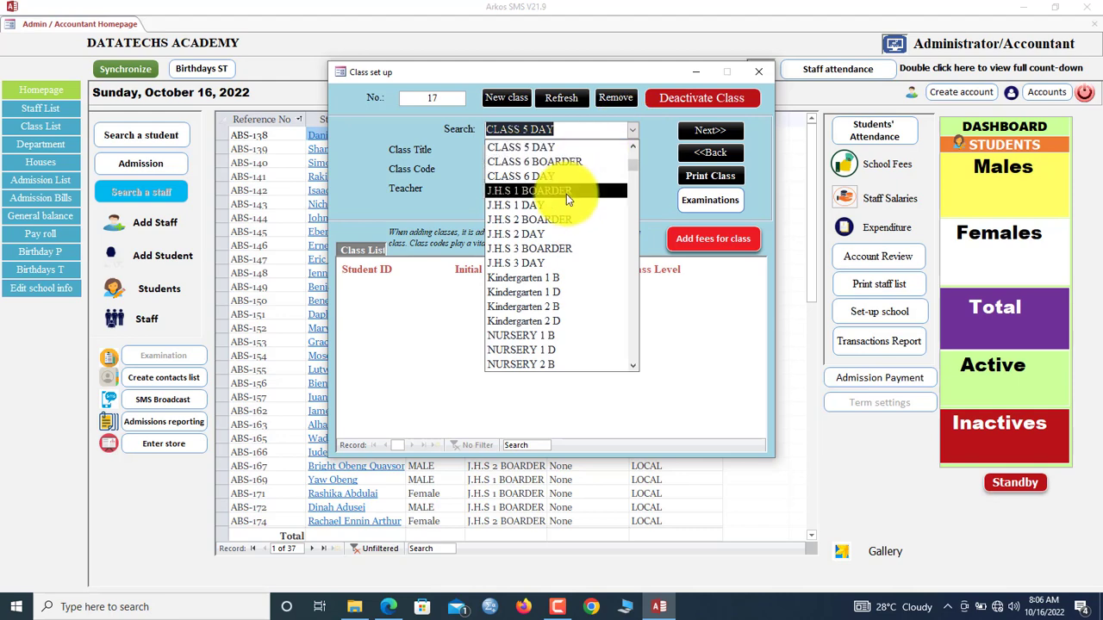
click(529, 190)
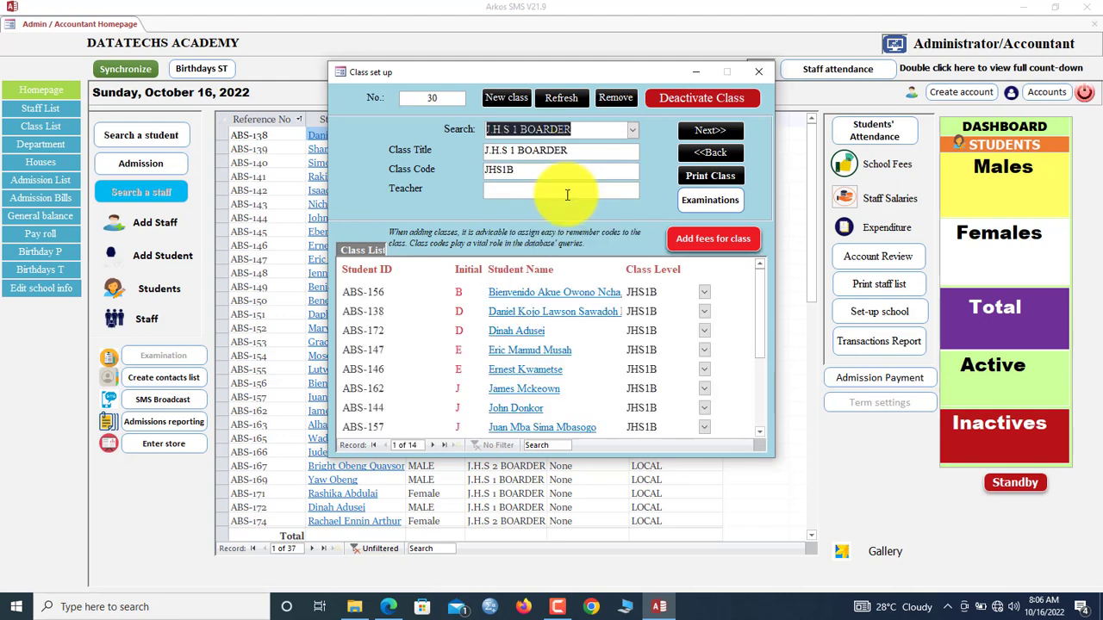
click(525, 150)
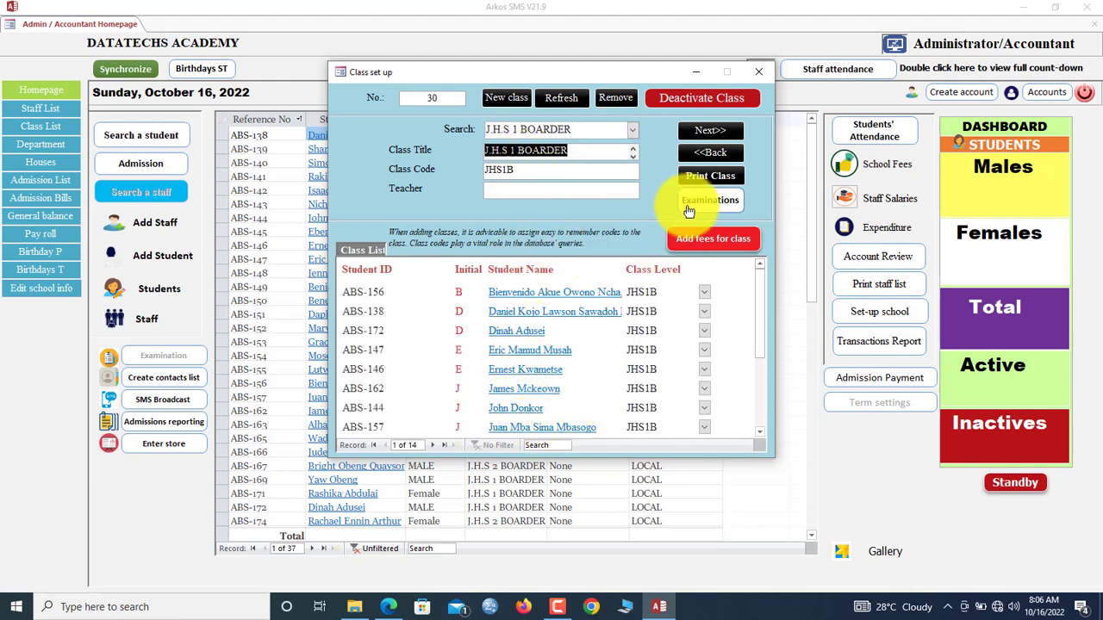
Step: View the J.H.S 1 BOARDER class list and the full students list, then close the reports and class setup
click(710, 178)
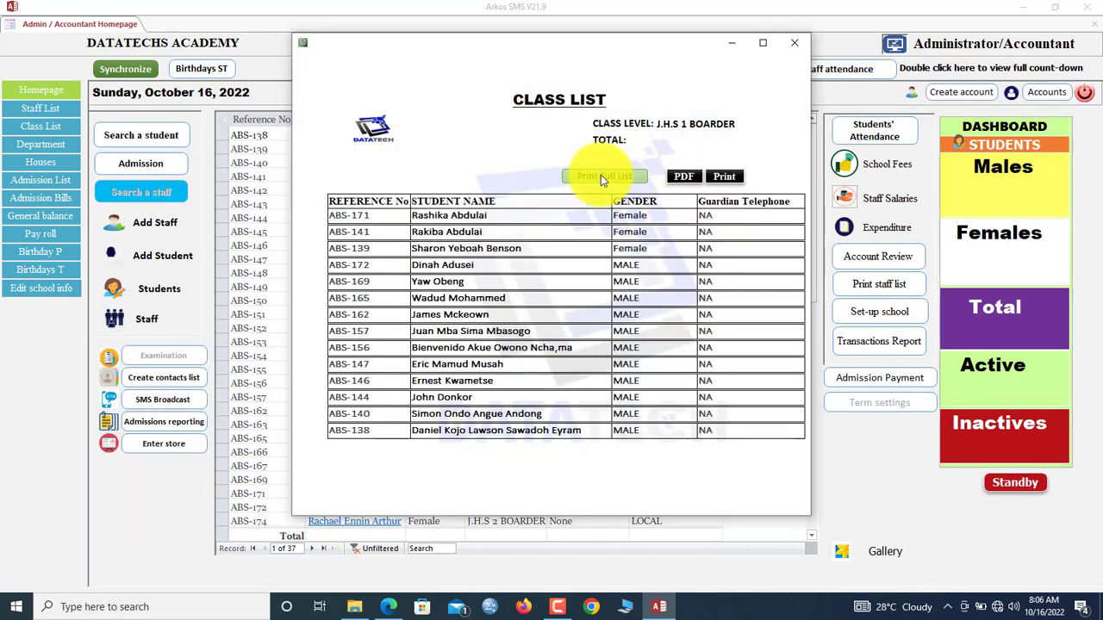
click(590, 178)
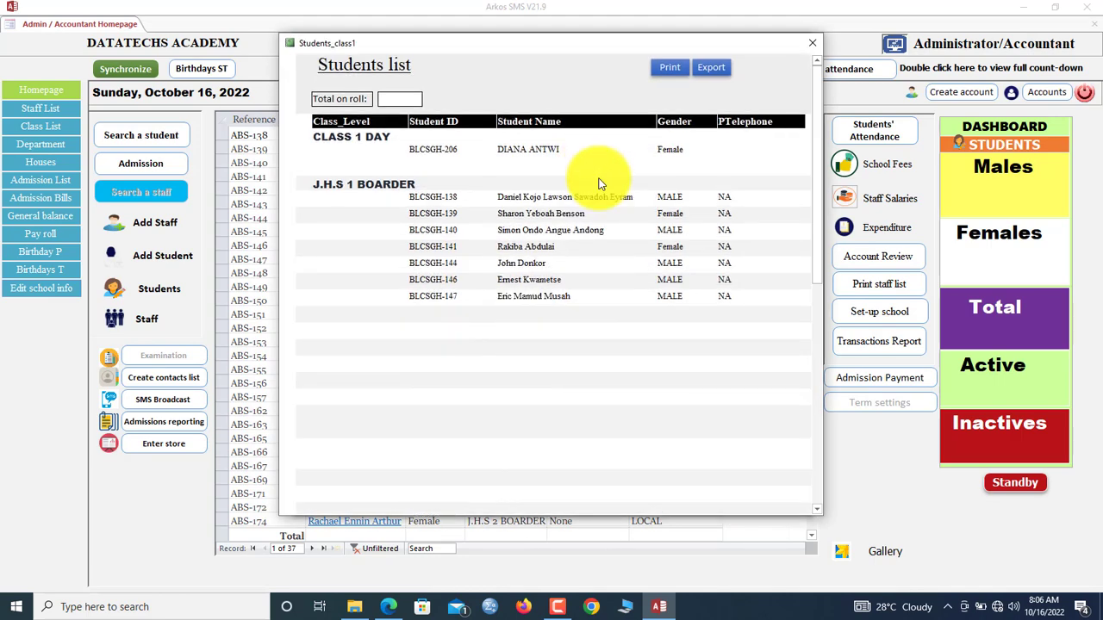
scroll(599, 178, down, 3)
scroll(598, 178, down, 5)
scroll(599, 181, down, 3)
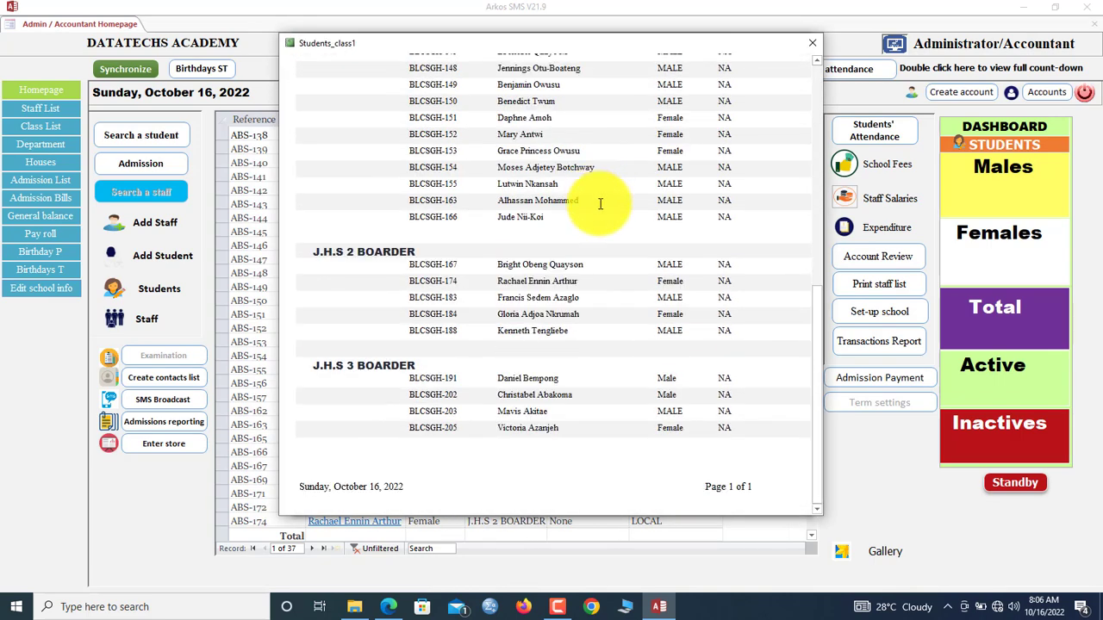
scroll(603, 194, up, 3)
scroll(603, 197, up, 5)
scroll(620, 155, up, 3)
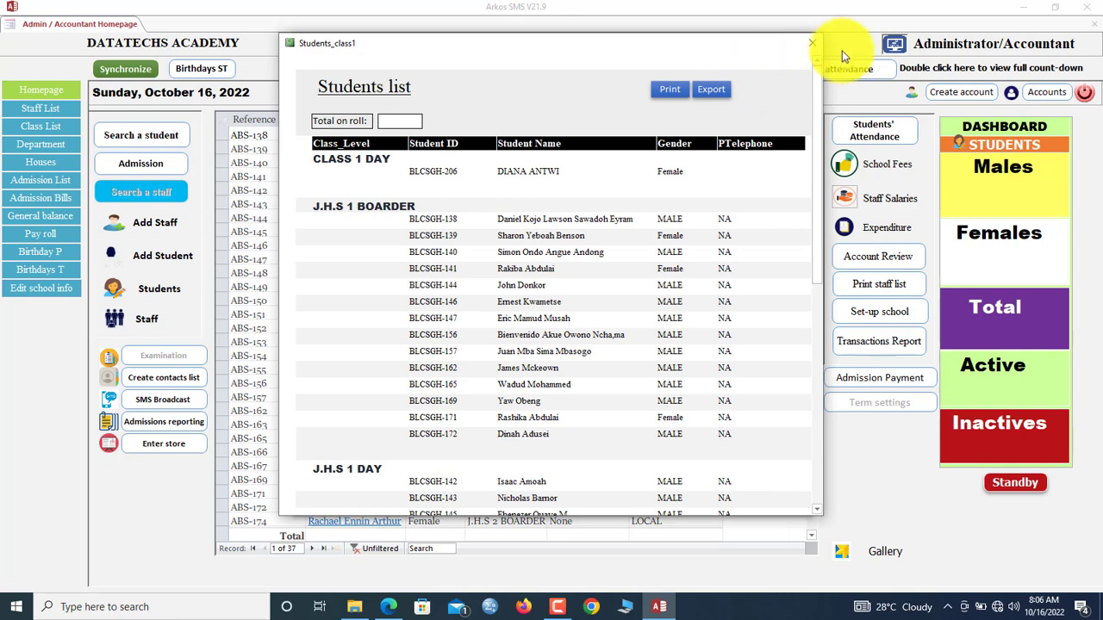
click(817, 50)
click(795, 45)
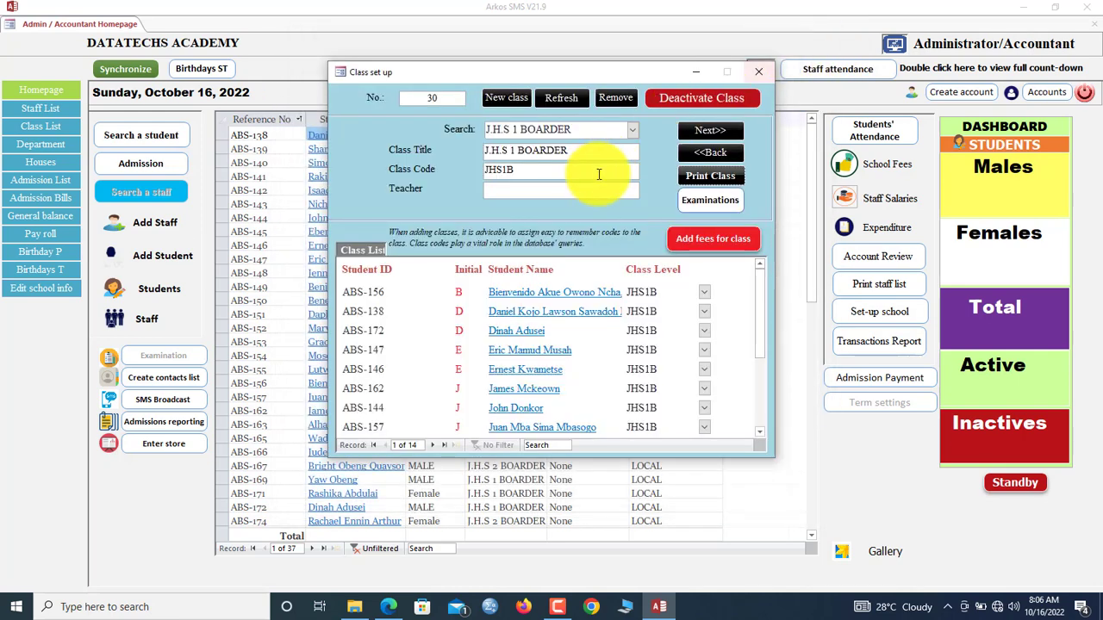
click(766, 81)
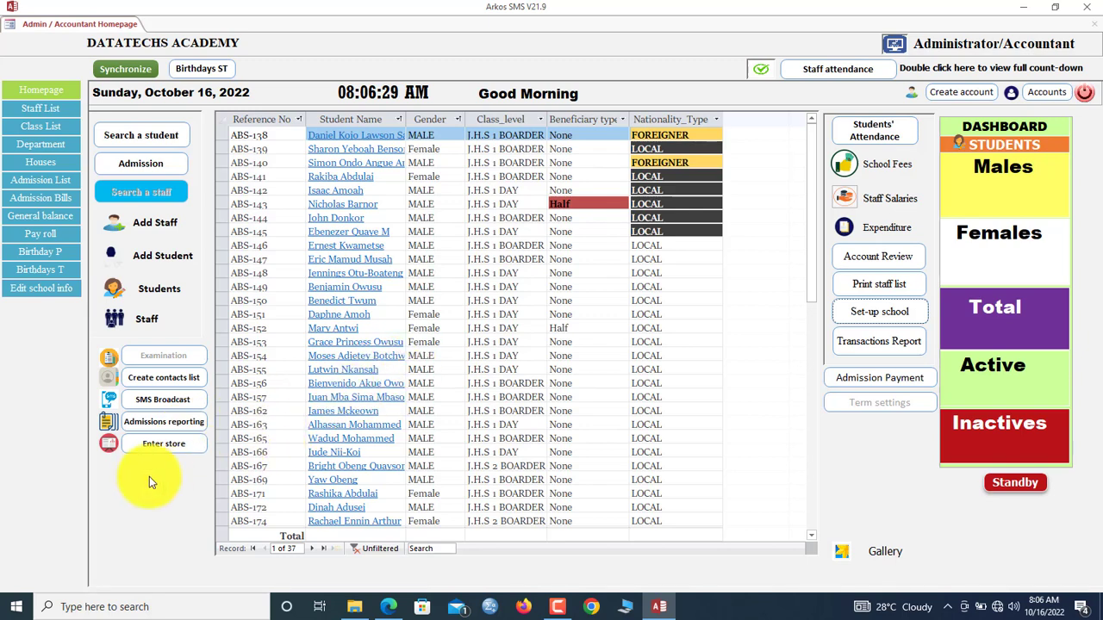
click(876, 165)
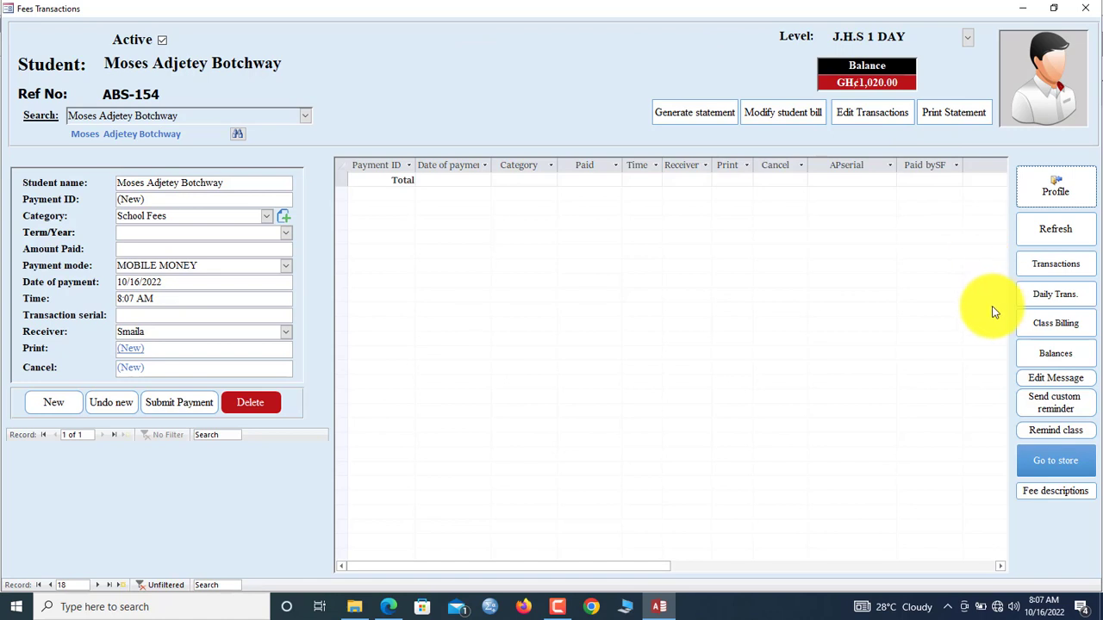
click(285, 234)
click(235, 261)
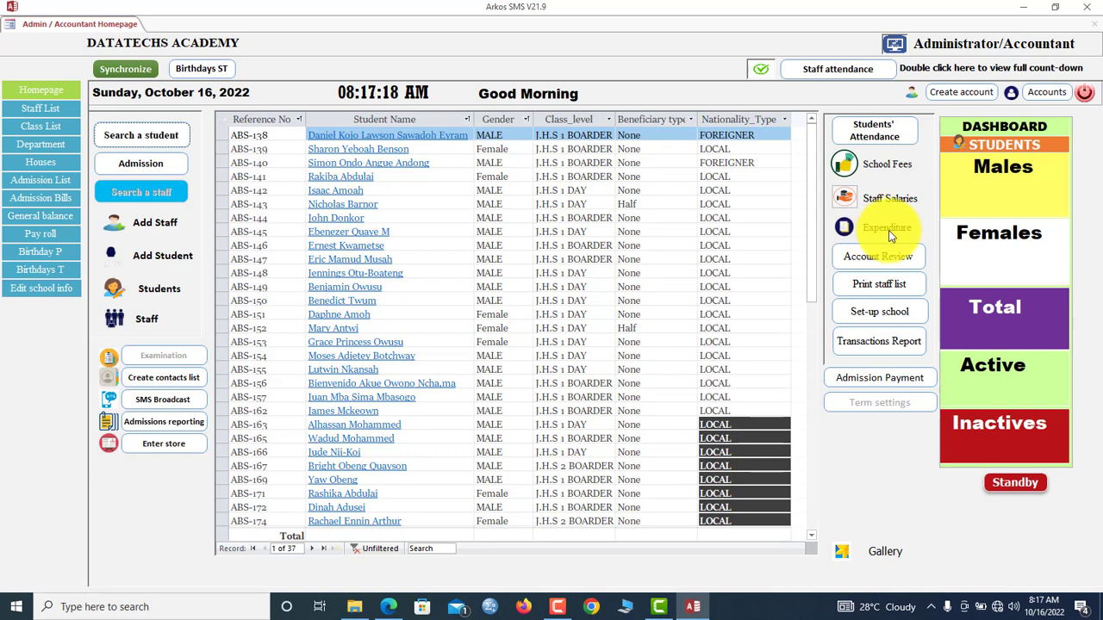
Step: Add a new expense of 67 with expense type Student Base
click(888, 230)
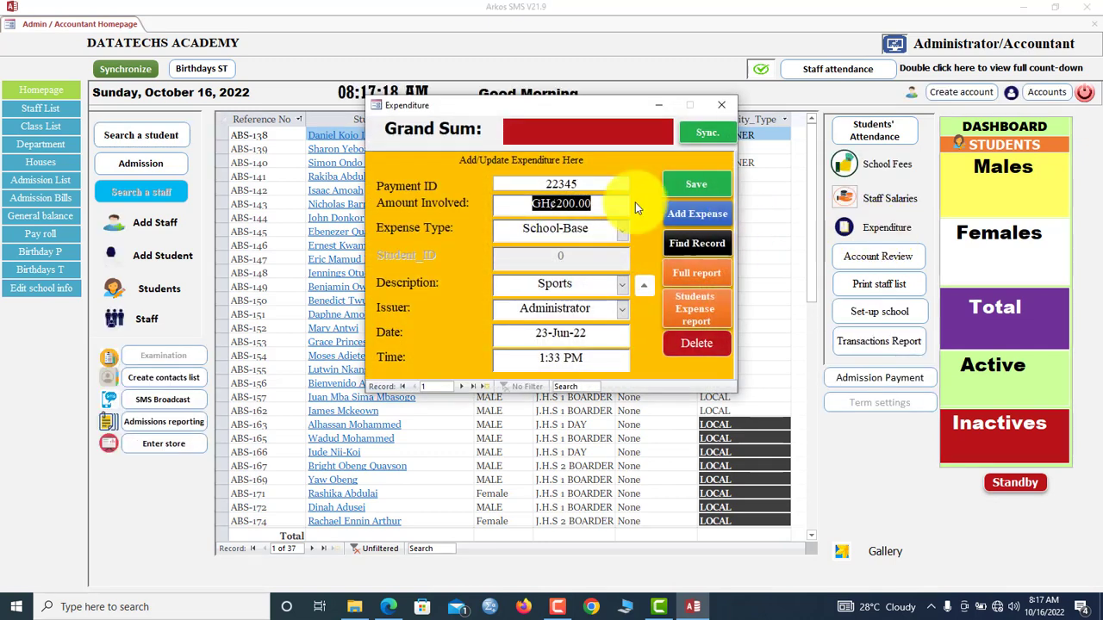
click(697, 214)
click(557, 203)
text(67)
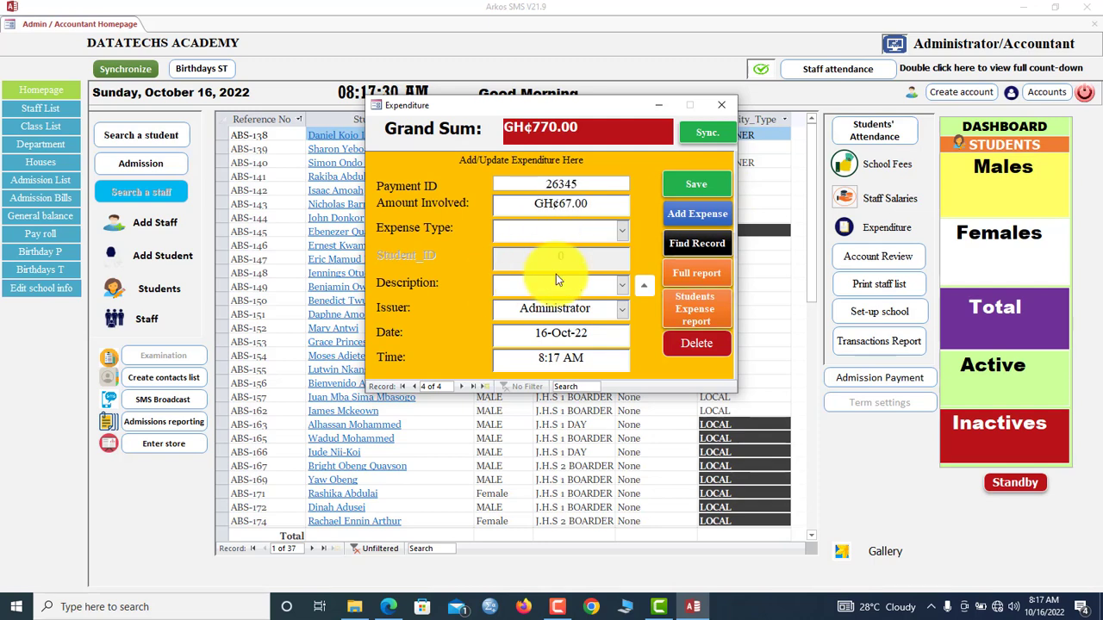
click(621, 230)
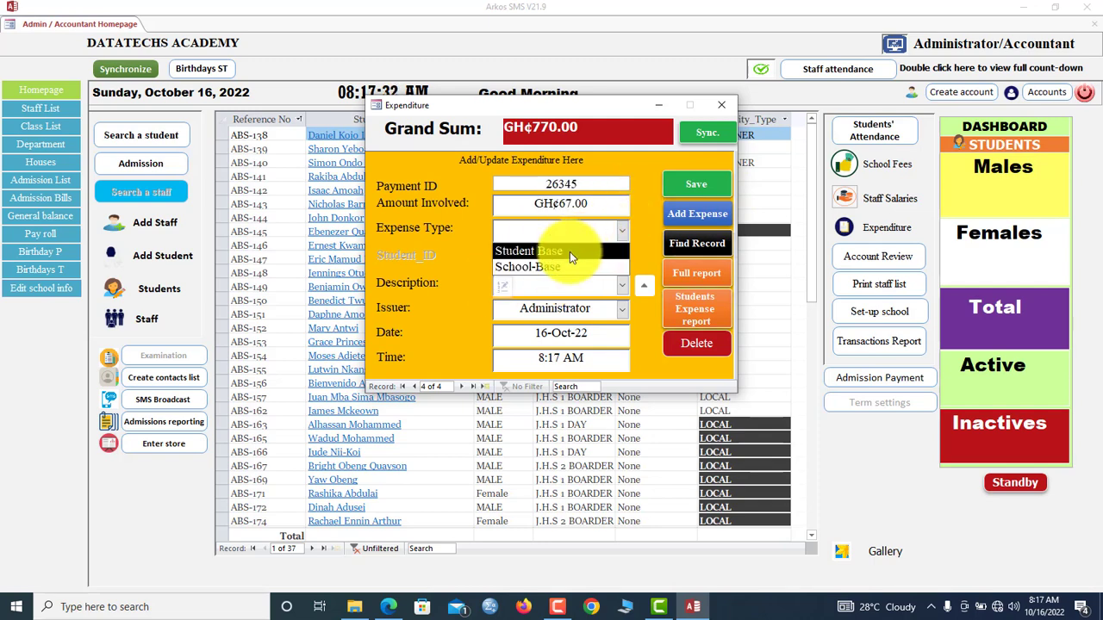
click(569, 252)
Step: Set the description to Vehicle maintenance, after glancing at the expenditure categories, and save the expense
click(617, 286)
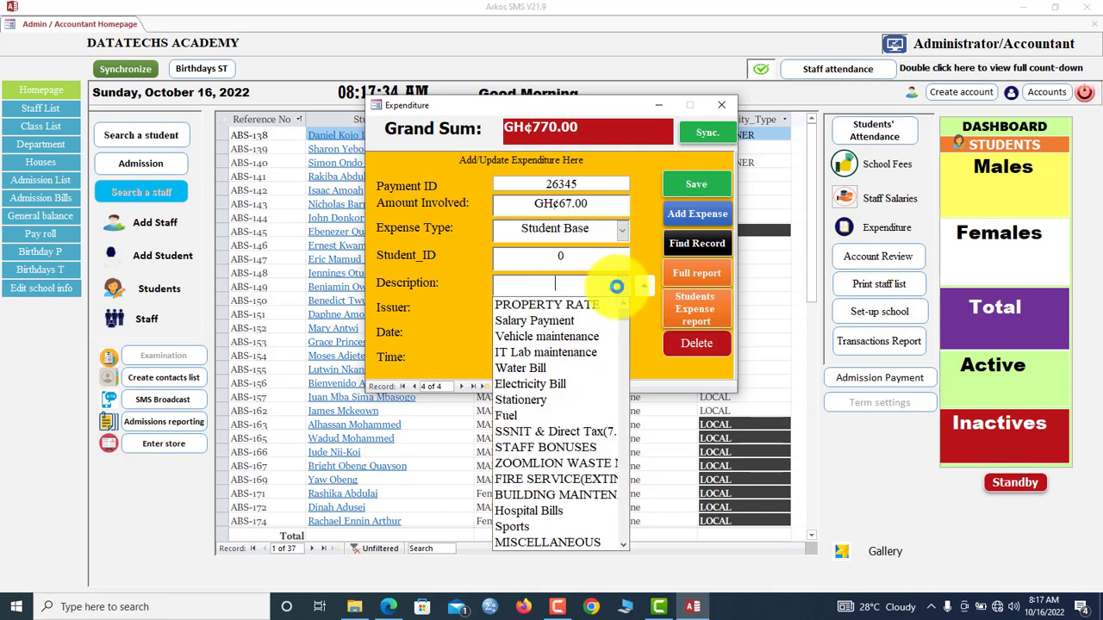
click(643, 285)
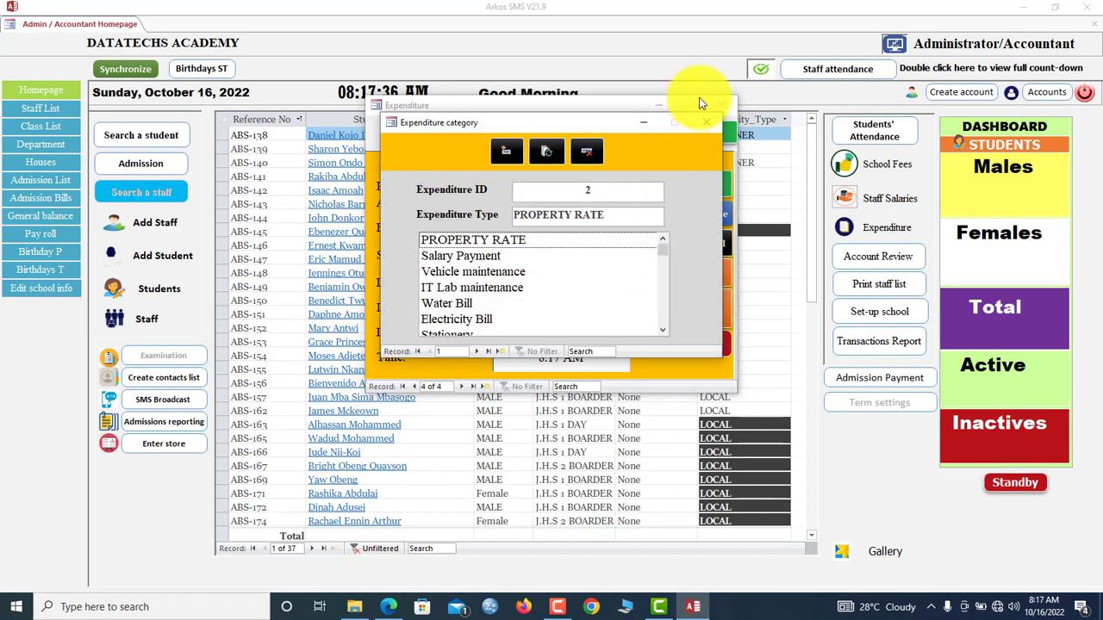
click(711, 120)
click(620, 286)
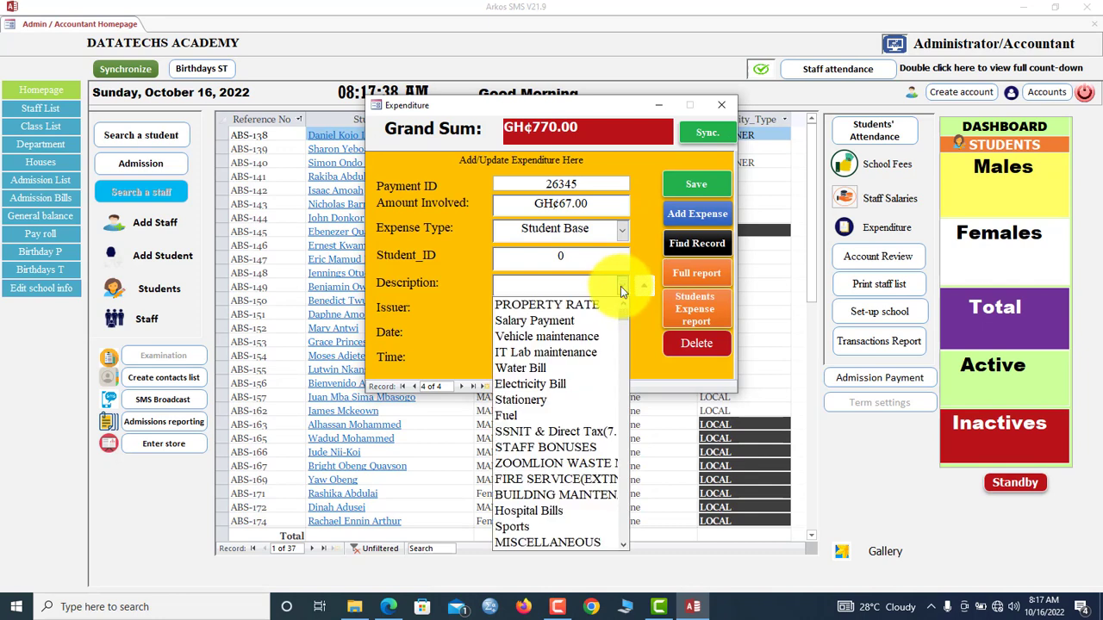
click(559, 333)
click(706, 184)
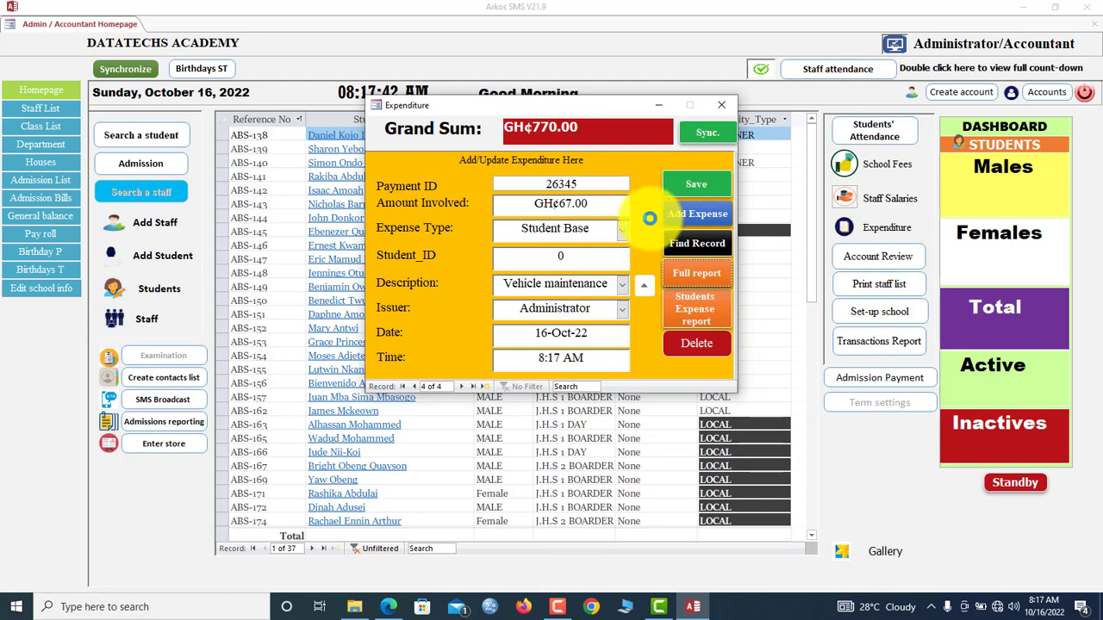
Step: View the full expenditure report, then close the expenditure records
click(696, 273)
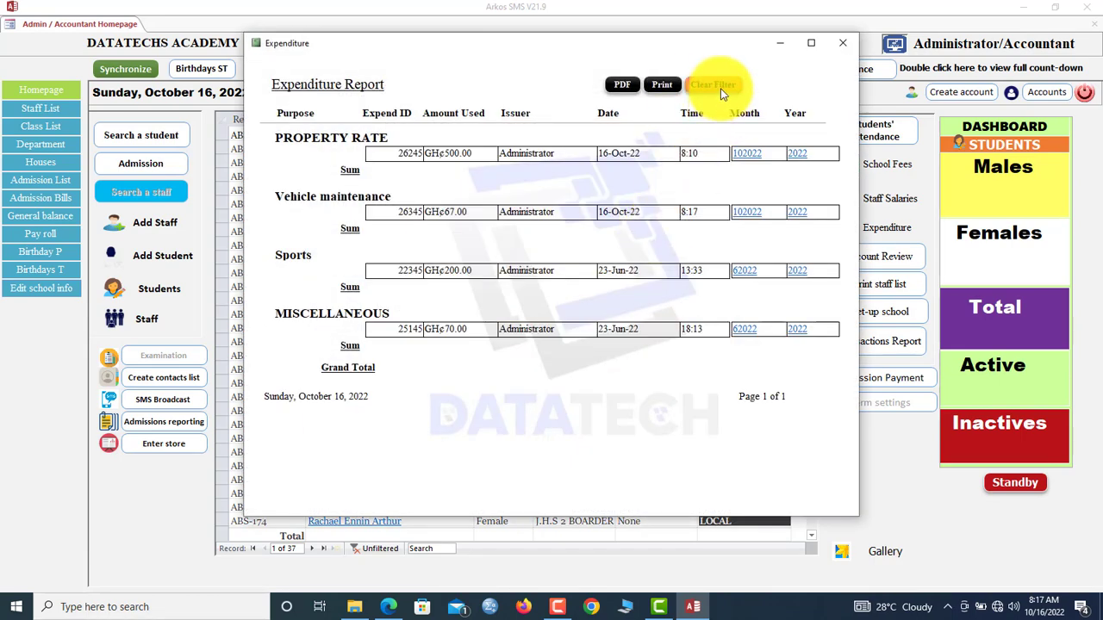
click(840, 43)
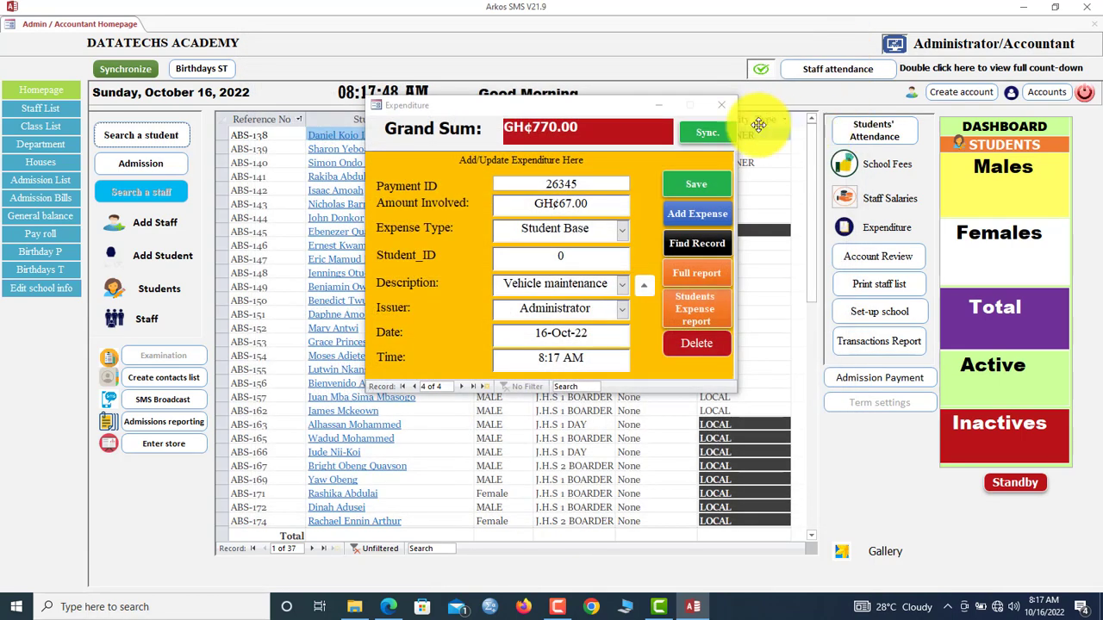
click(728, 111)
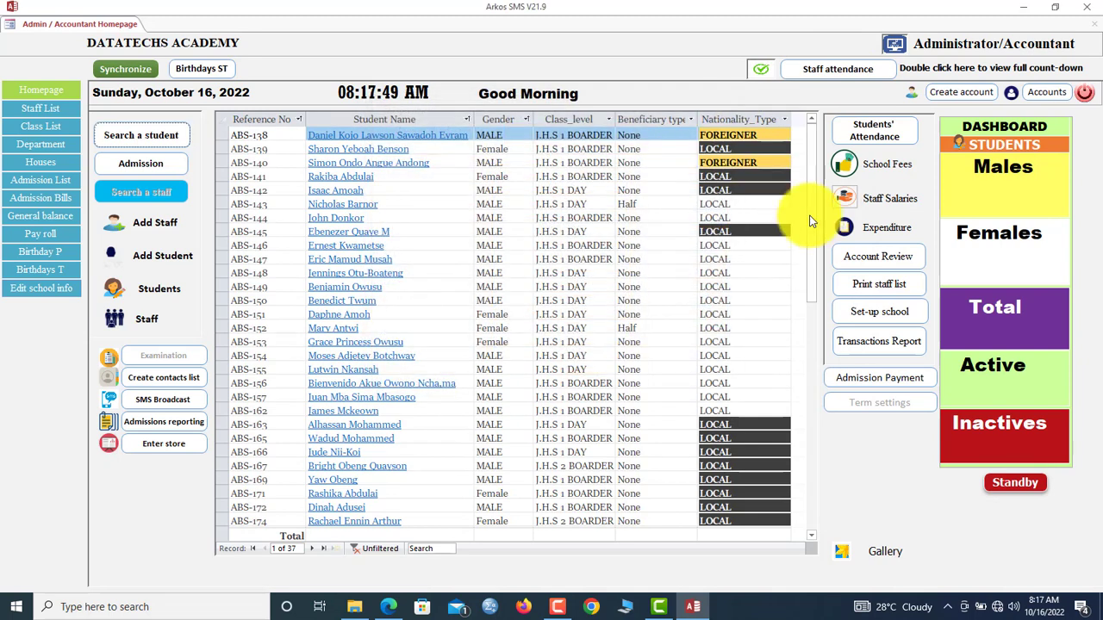
Step: In Staff Salaries, go to the fourth staff record and open payment 50421
click(901, 201)
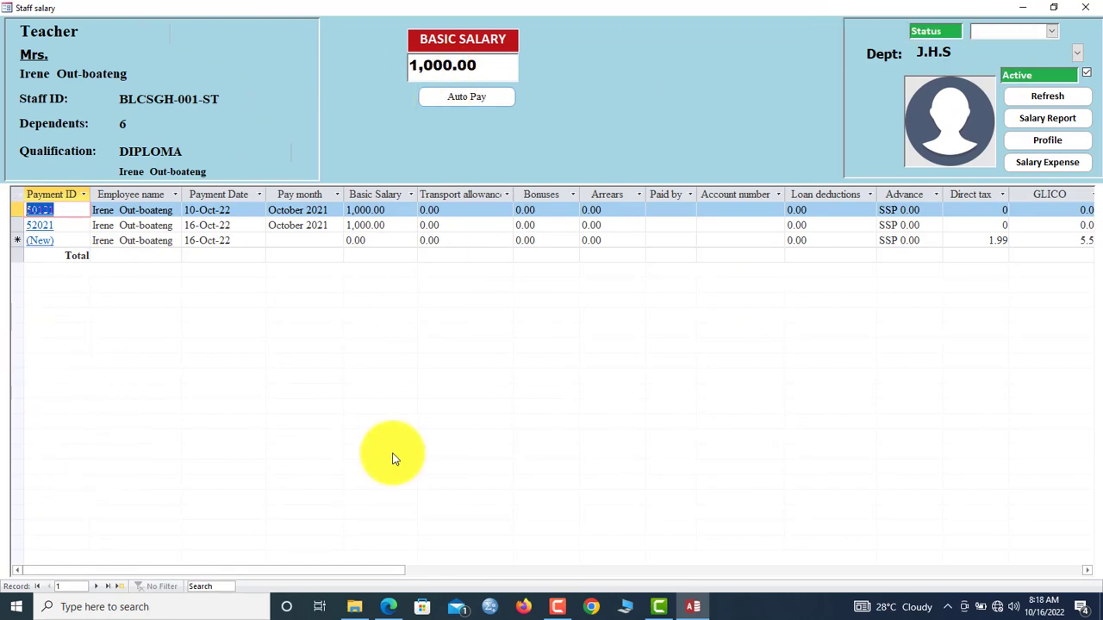
click(97, 587)
click(96, 587)
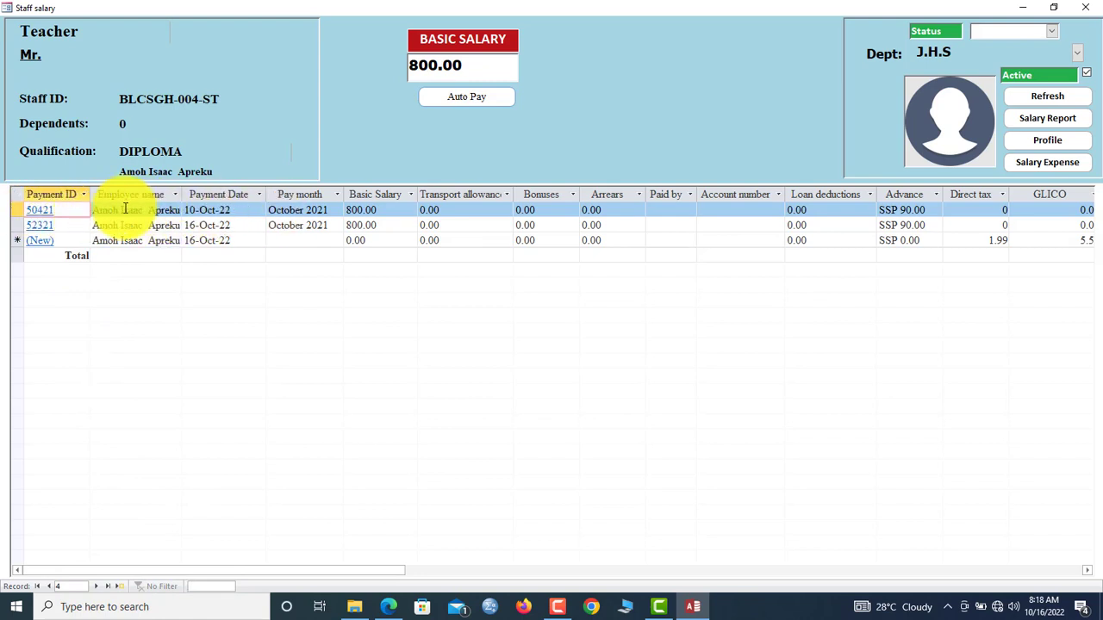
click(41, 211)
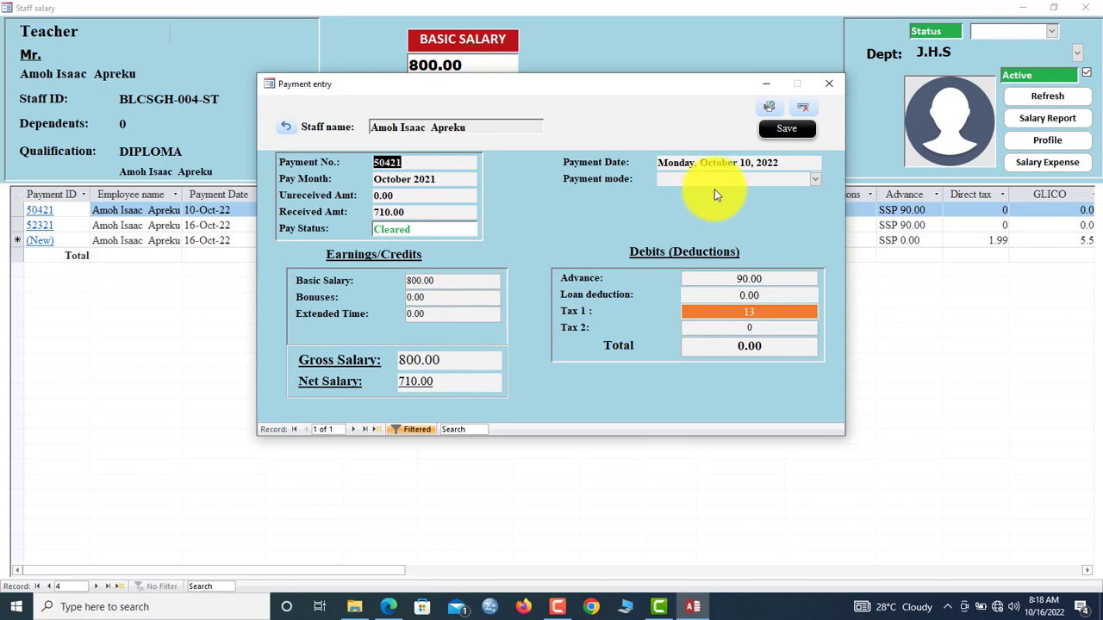
Step: Preview the GH¢710 payslip for payment 50421, then close the payslip and payment details
click(807, 131)
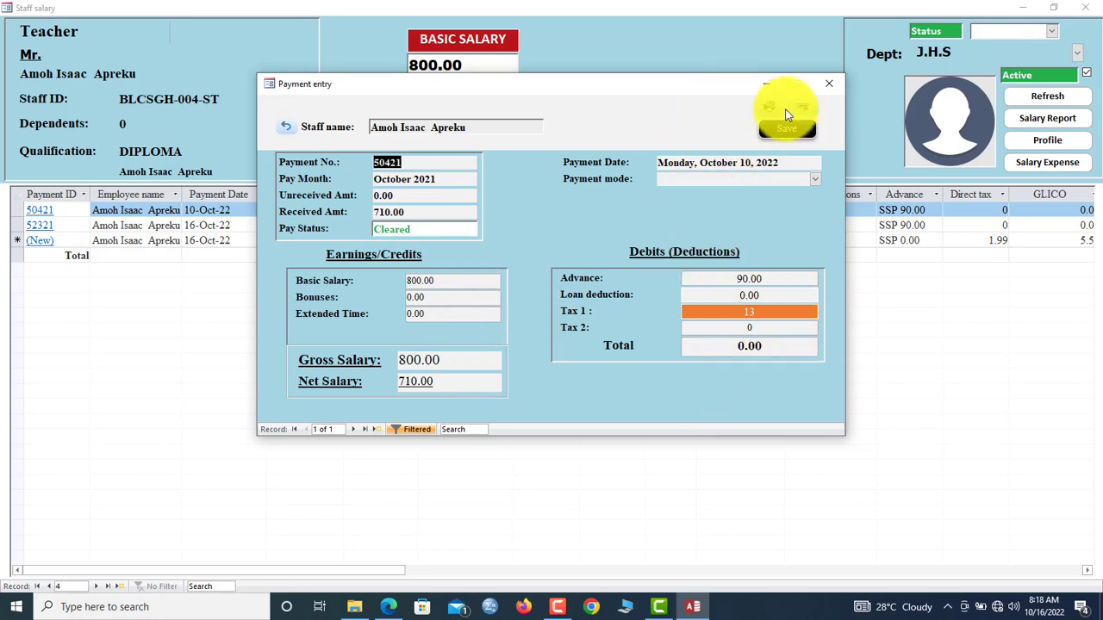
click(767, 111)
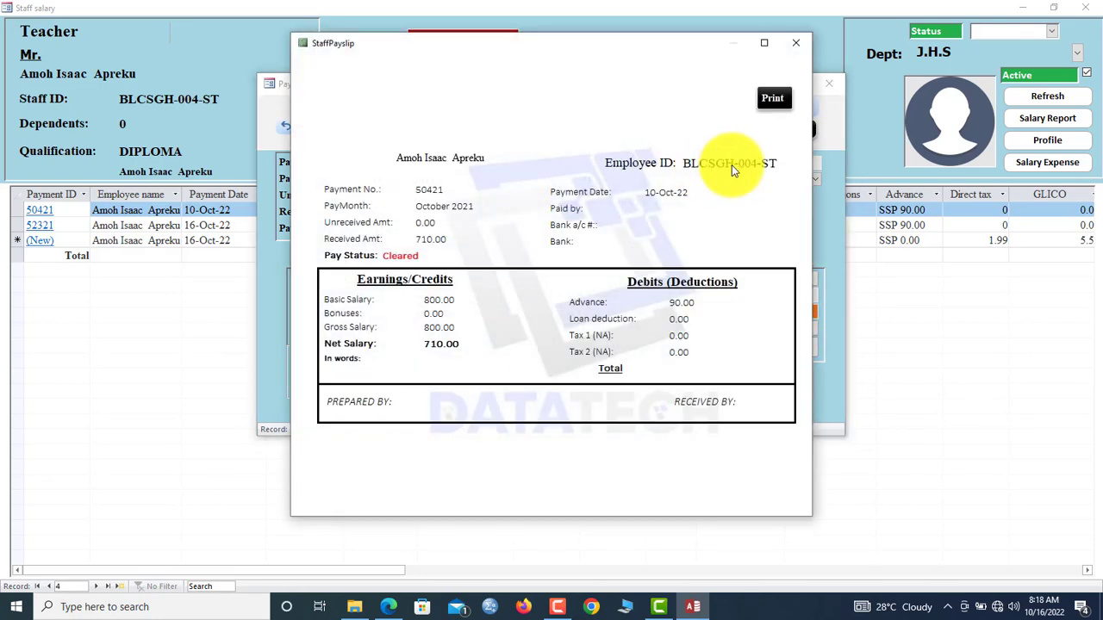
click(796, 43)
click(828, 83)
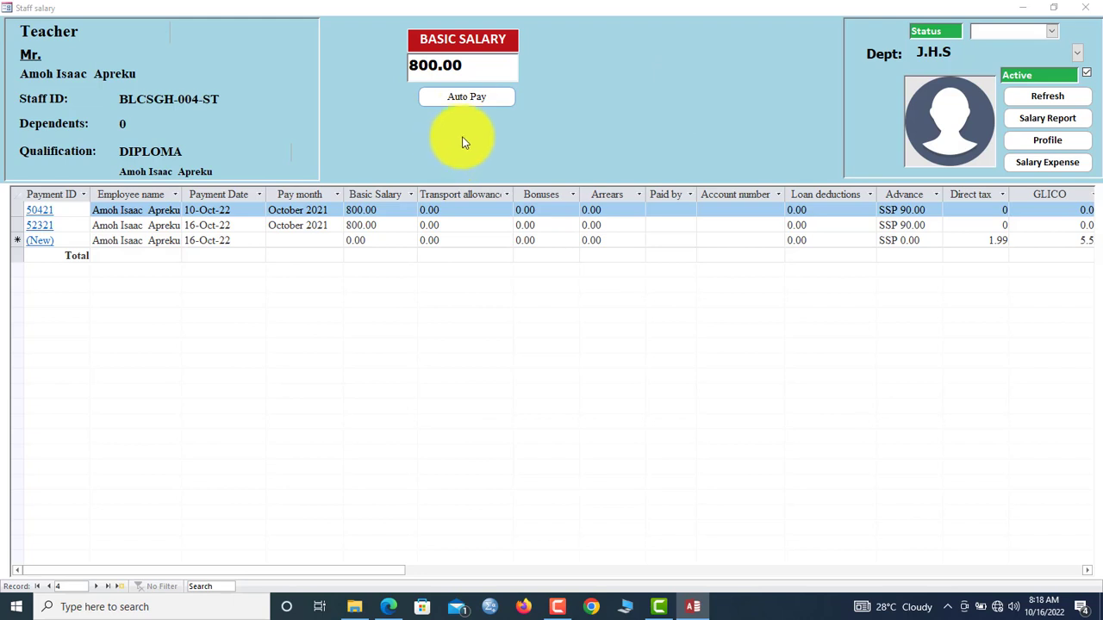
Step: Bring up the Auto Pay sheet for all staff and select employee 136's 0.00 bonus for editing
click(466, 96)
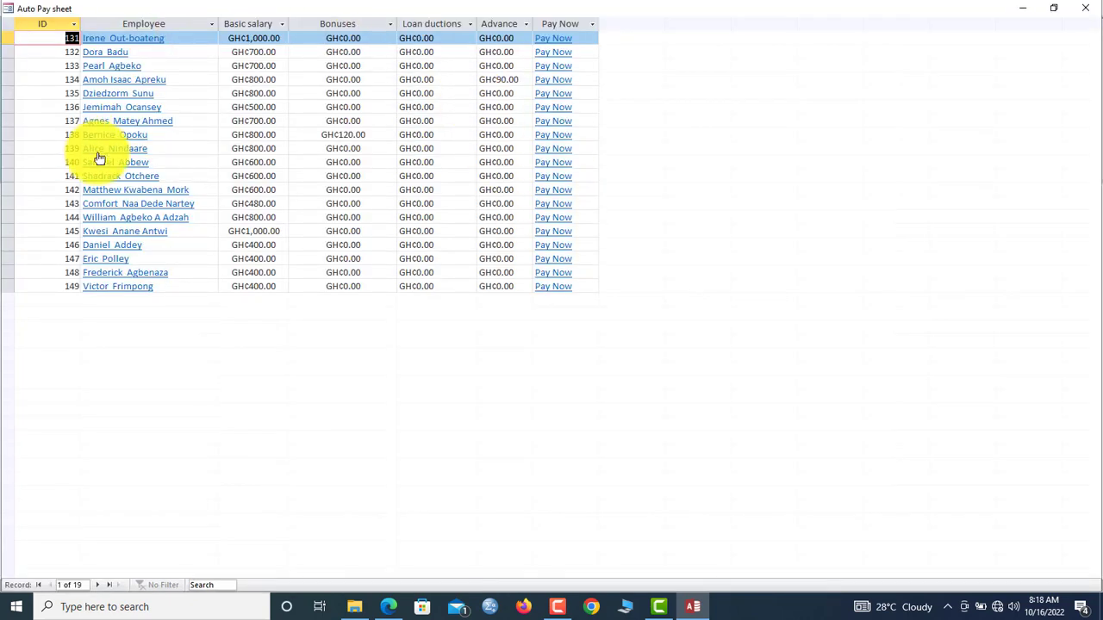
click(343, 107)
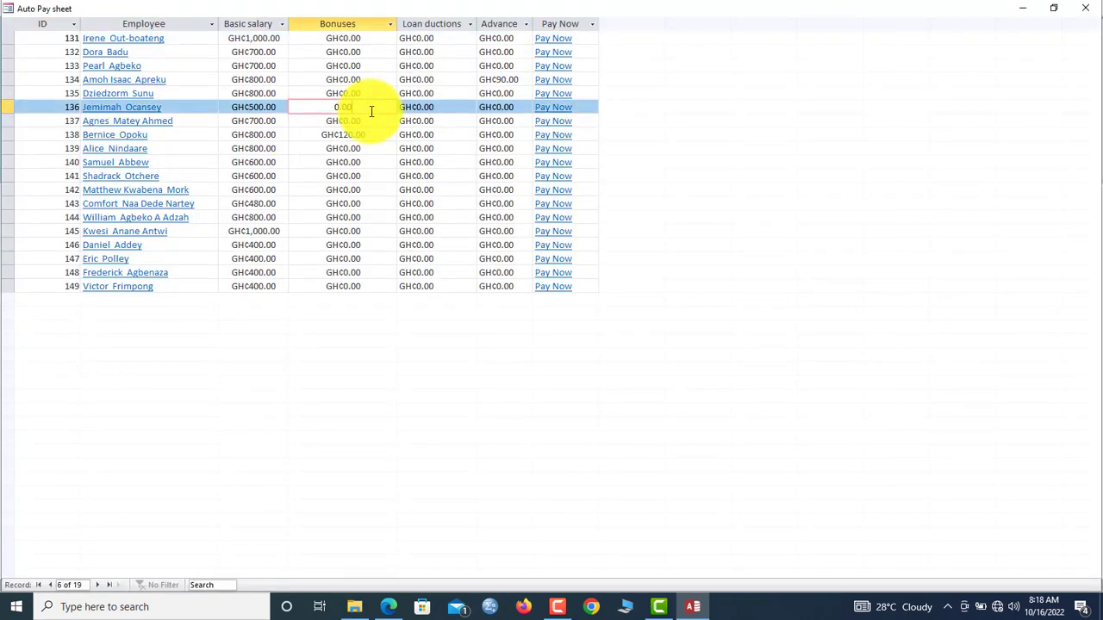
double_click(371, 109)
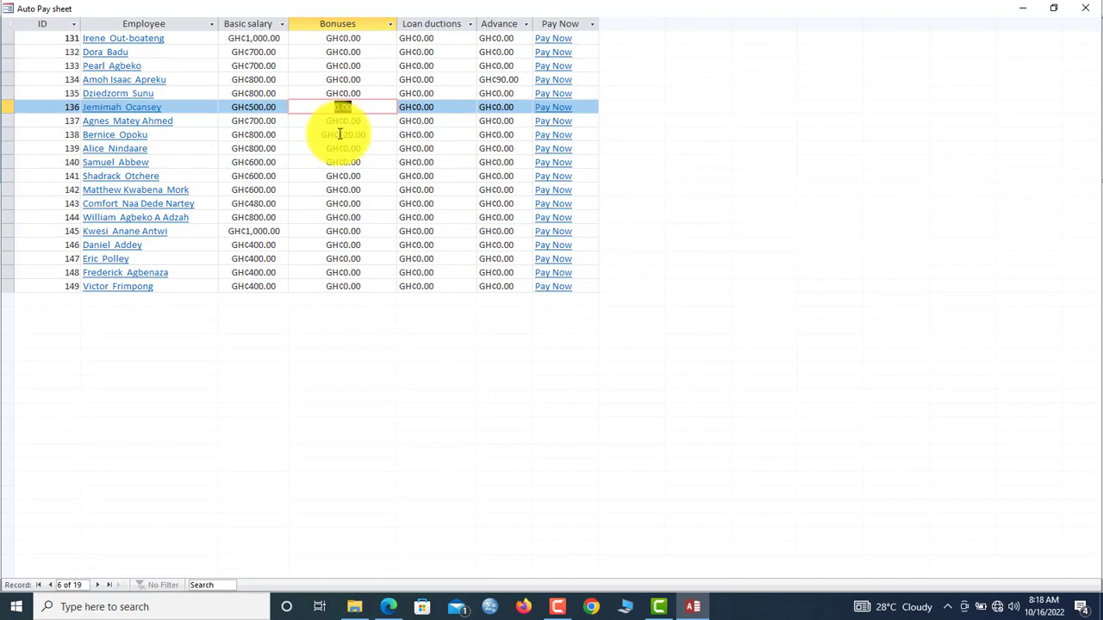